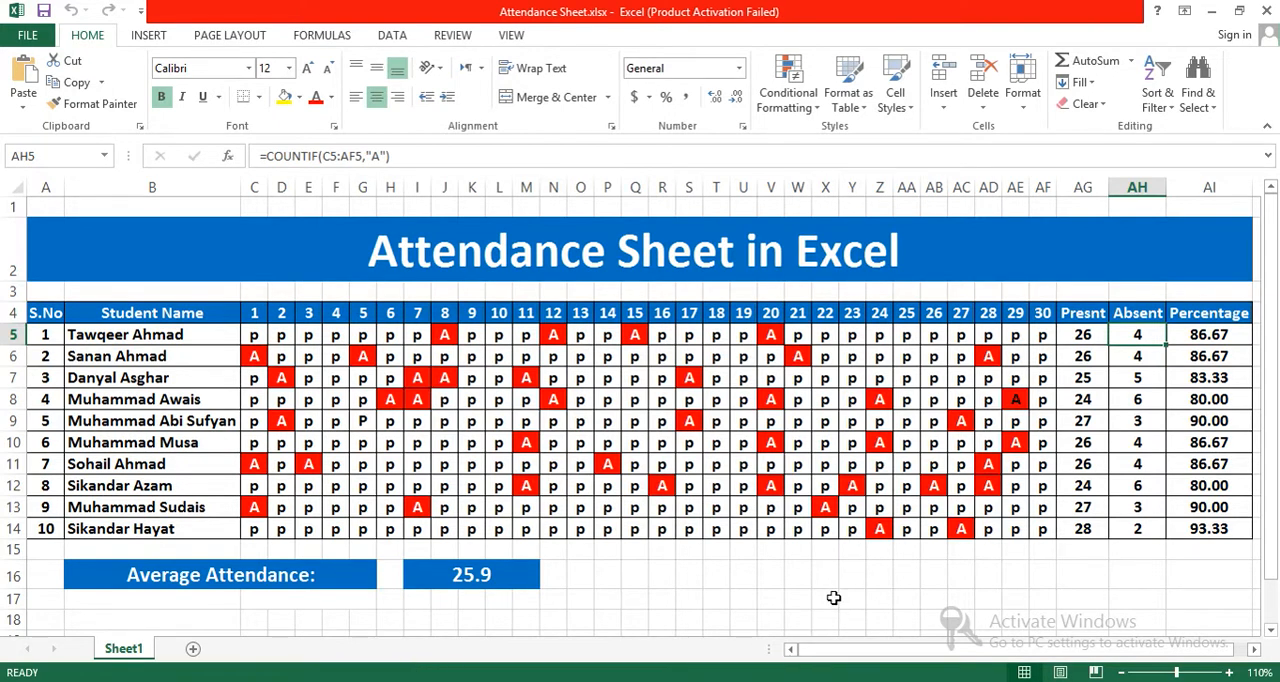
left_click(827, 579)
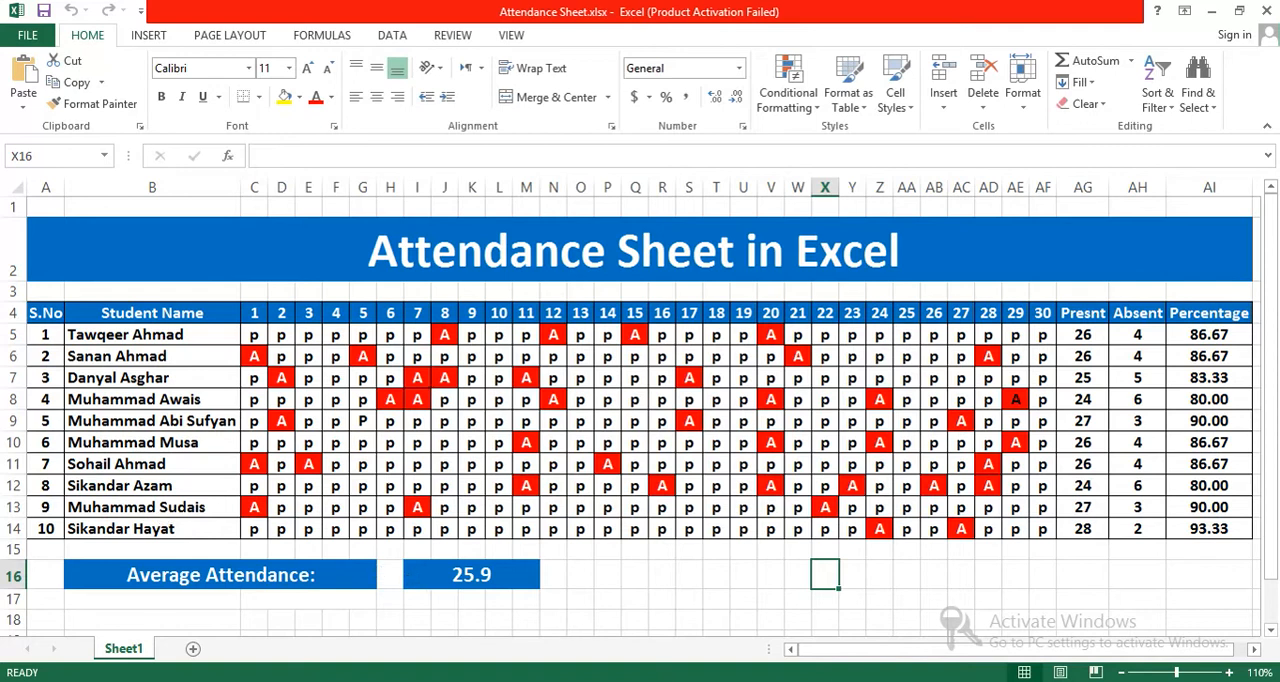
left_click_drag(857, 663, 841, 660)
Step: Extend the sheet title in the merged row 2 cell to "Attendance Sheet in Excel for the Month of April"
left_click(920, 262)
left_click(452, 156)
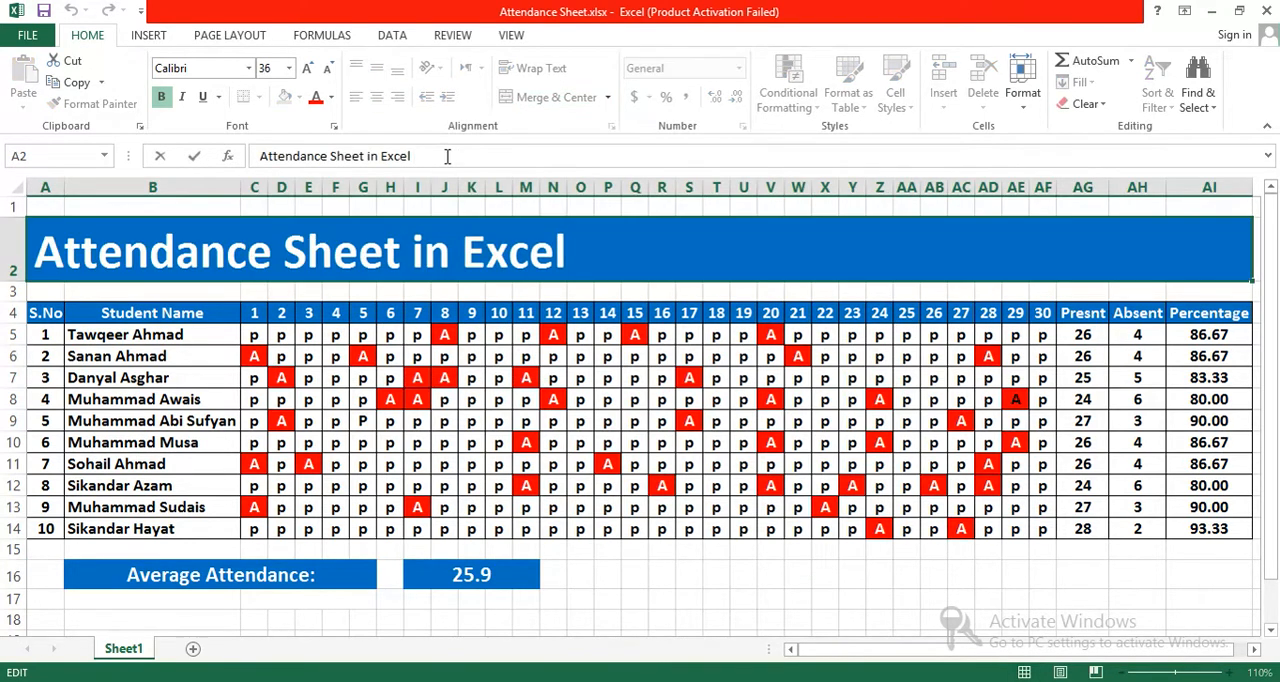
type("for th")
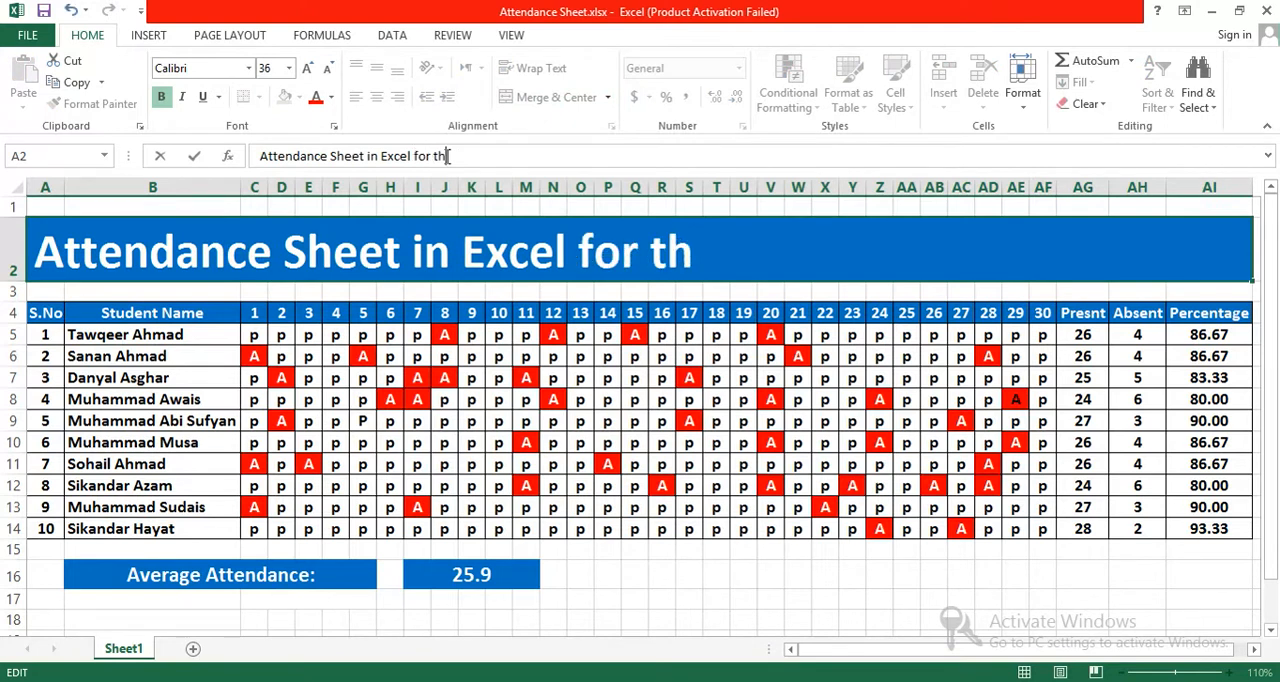
type("e Month of May")
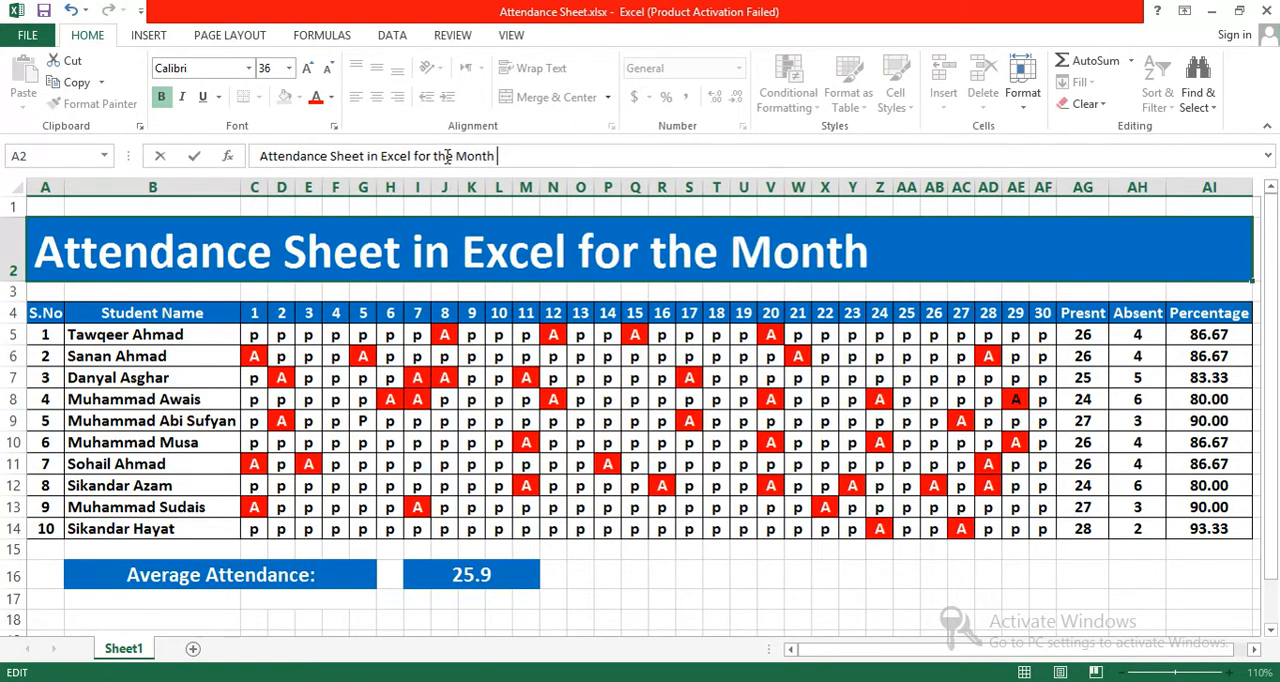
key("BackSpace")
key("BackSpace")
key("BackSpace")
type("April")
key("Return")
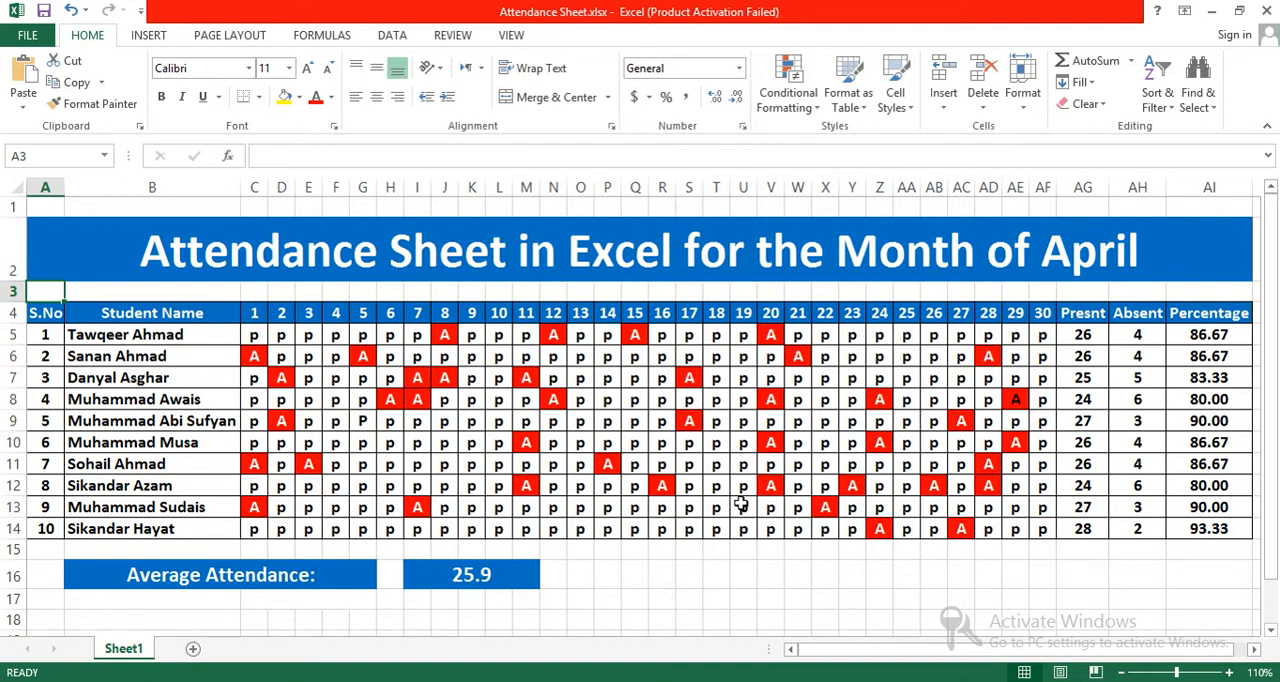
Step: Remove "for the Month of April" from the title so that it reads "Attendance Sheet in Excel"
left_click(809, 251)
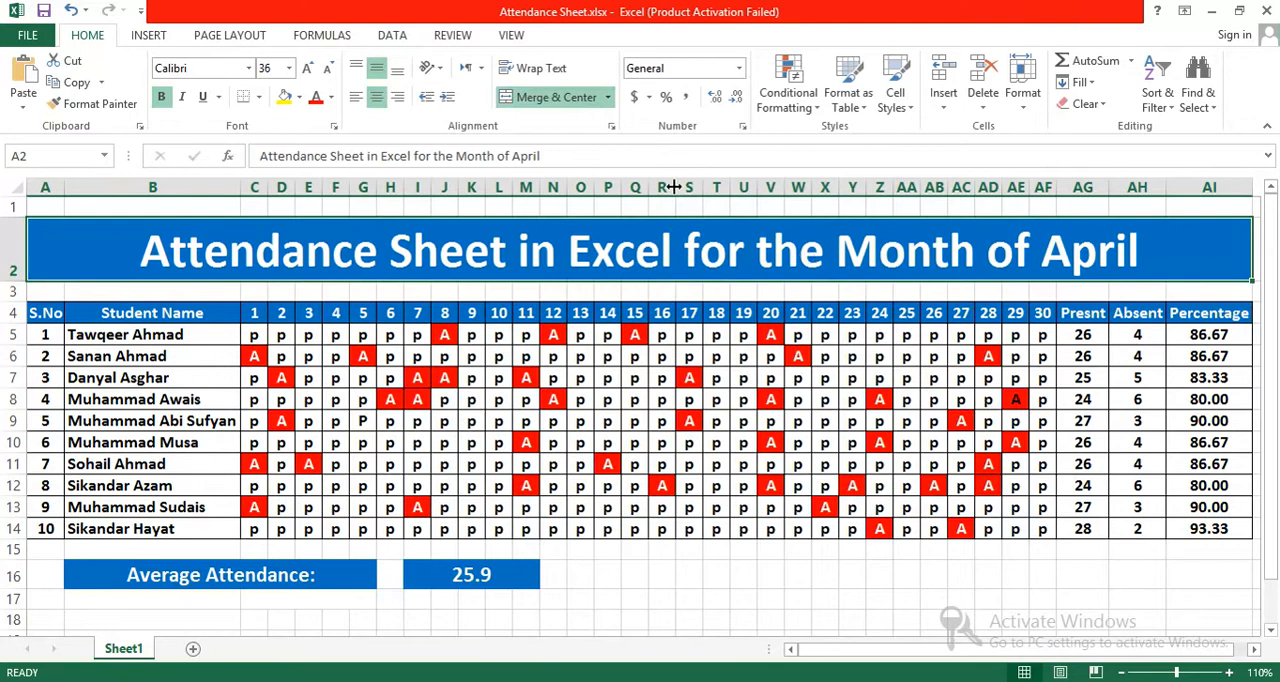
left_click_drag(545, 155, 497, 156)
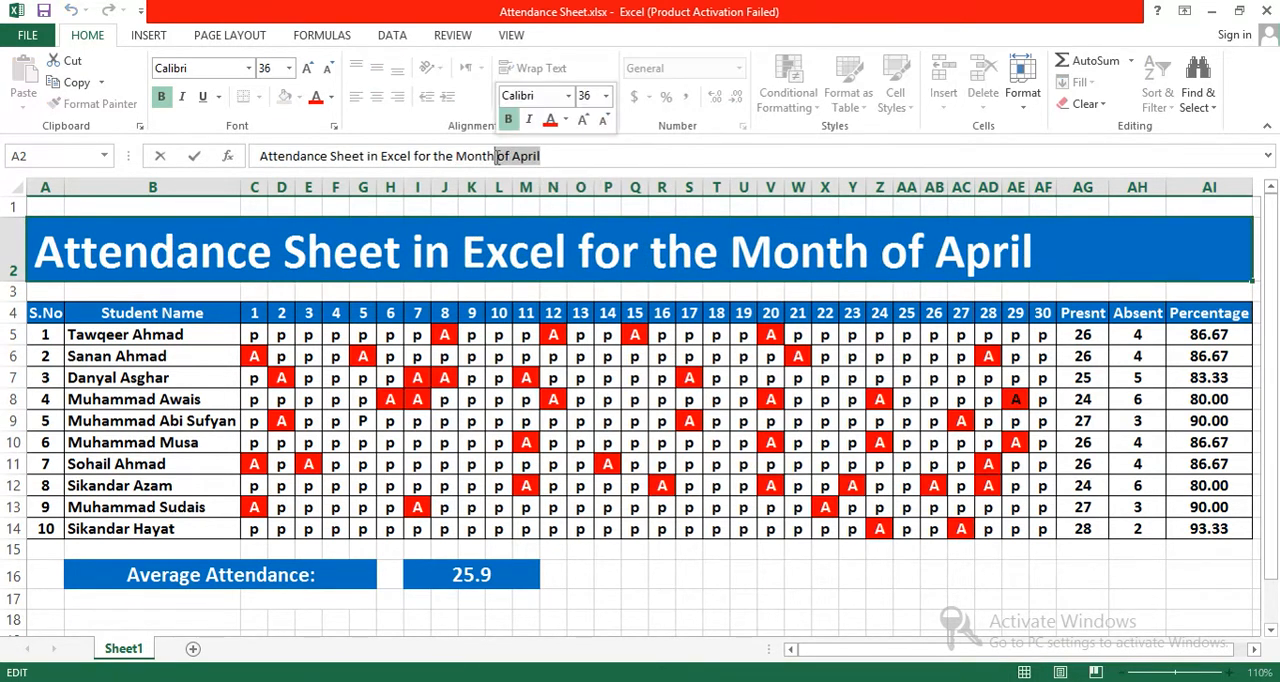
key("Delete")
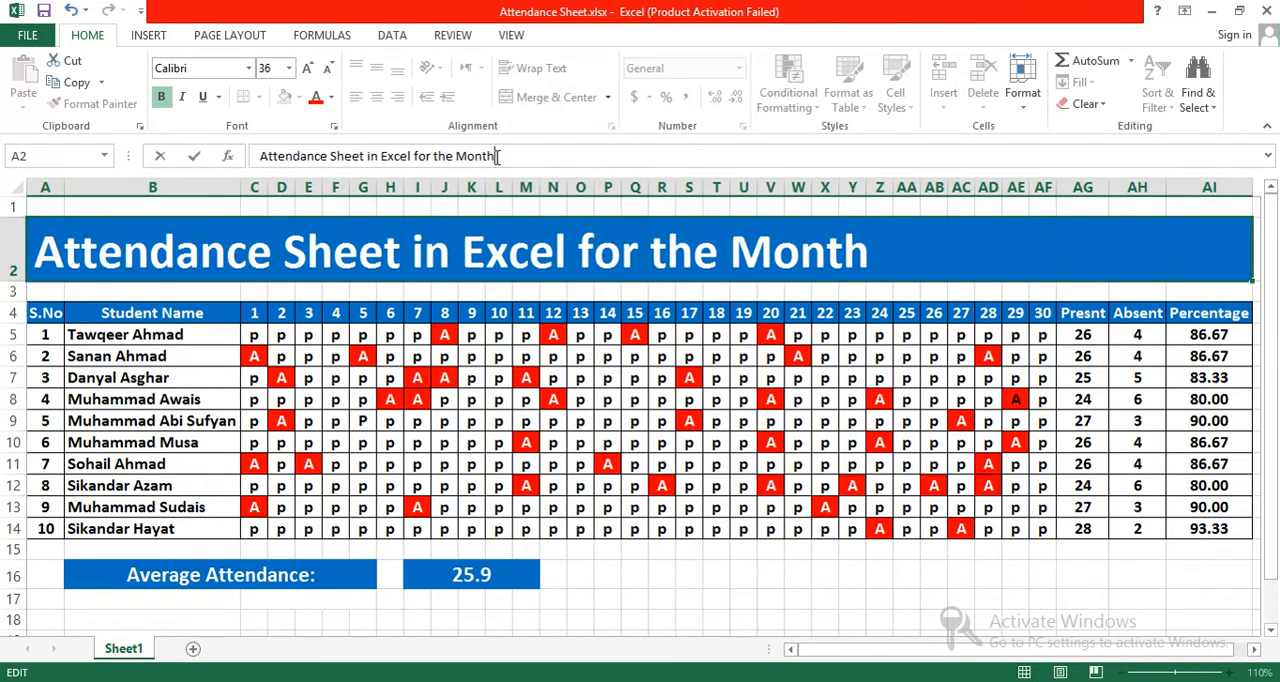
left_click(640, 581)
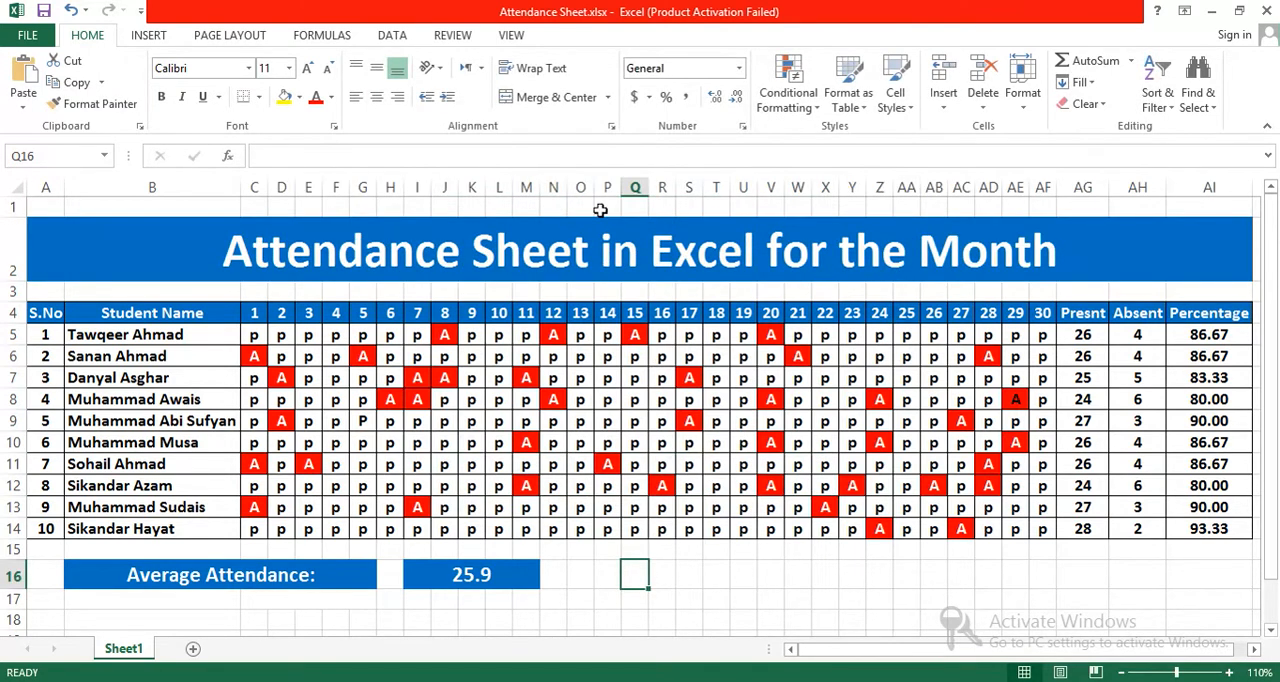
left_click(676, 276)
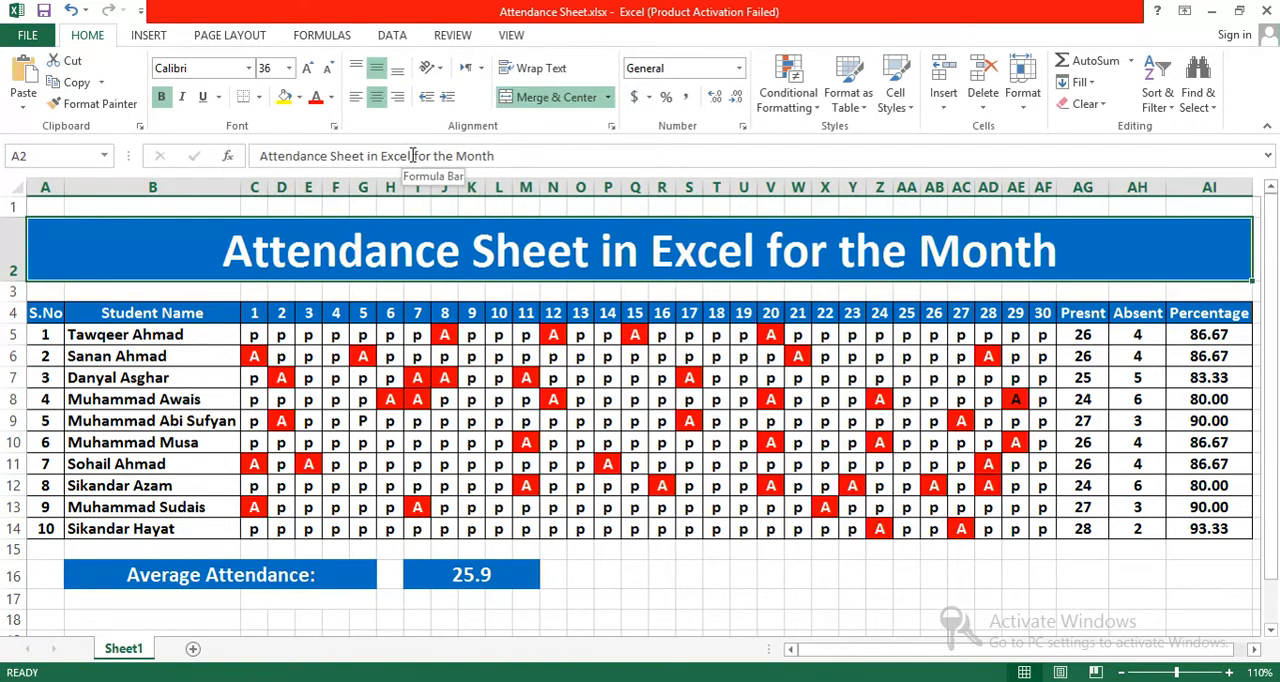
left_click_drag(413, 156, 500, 156)
key("BackSpace")
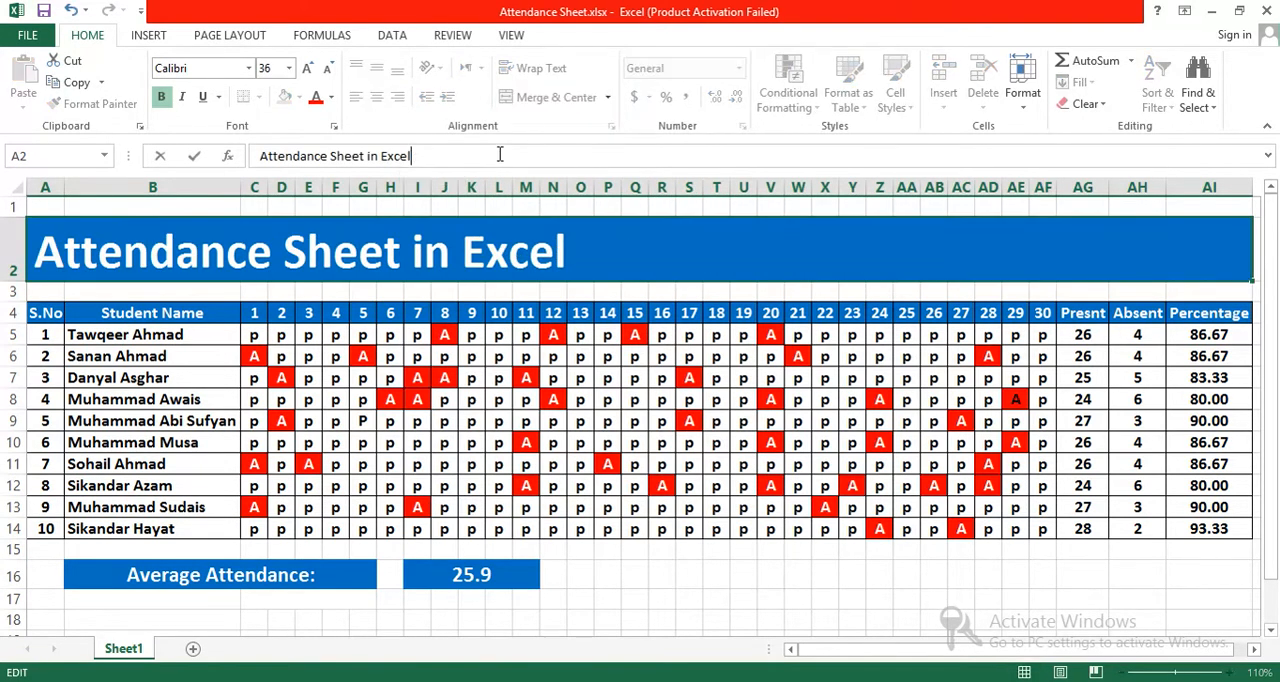
left_click(695, 565)
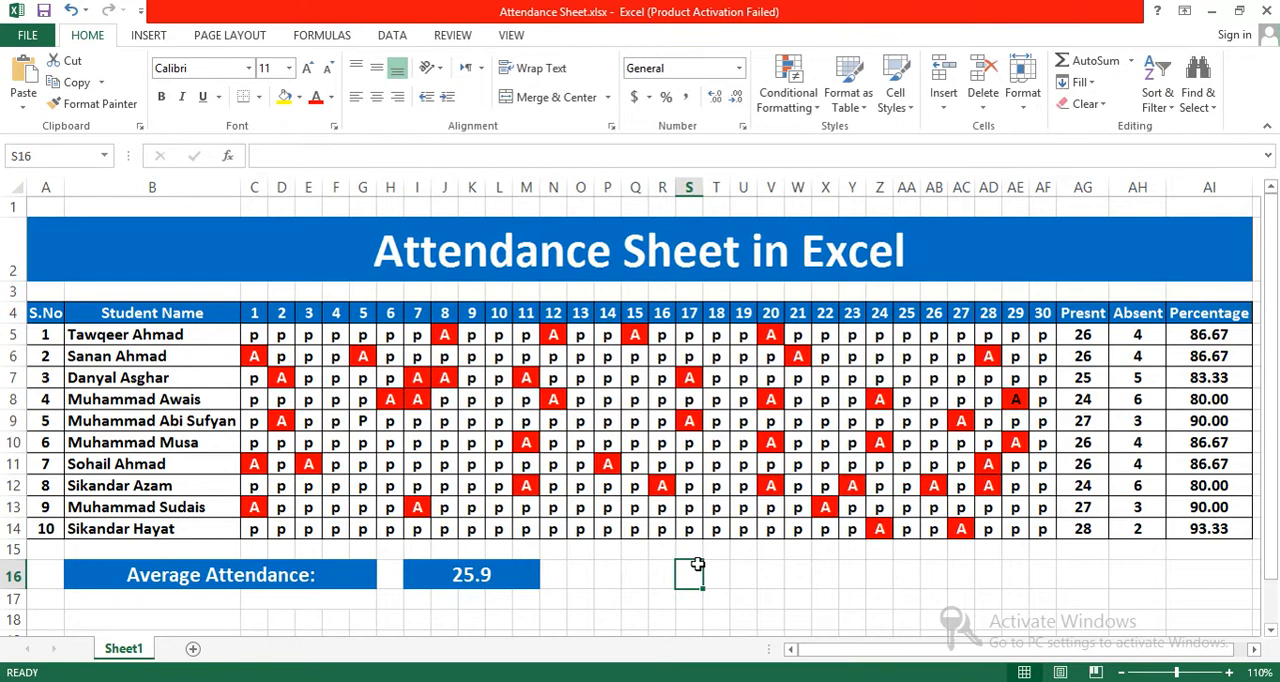
Step: Review the present and absent marks of the first students in the day 1 column
left_click(252, 334)
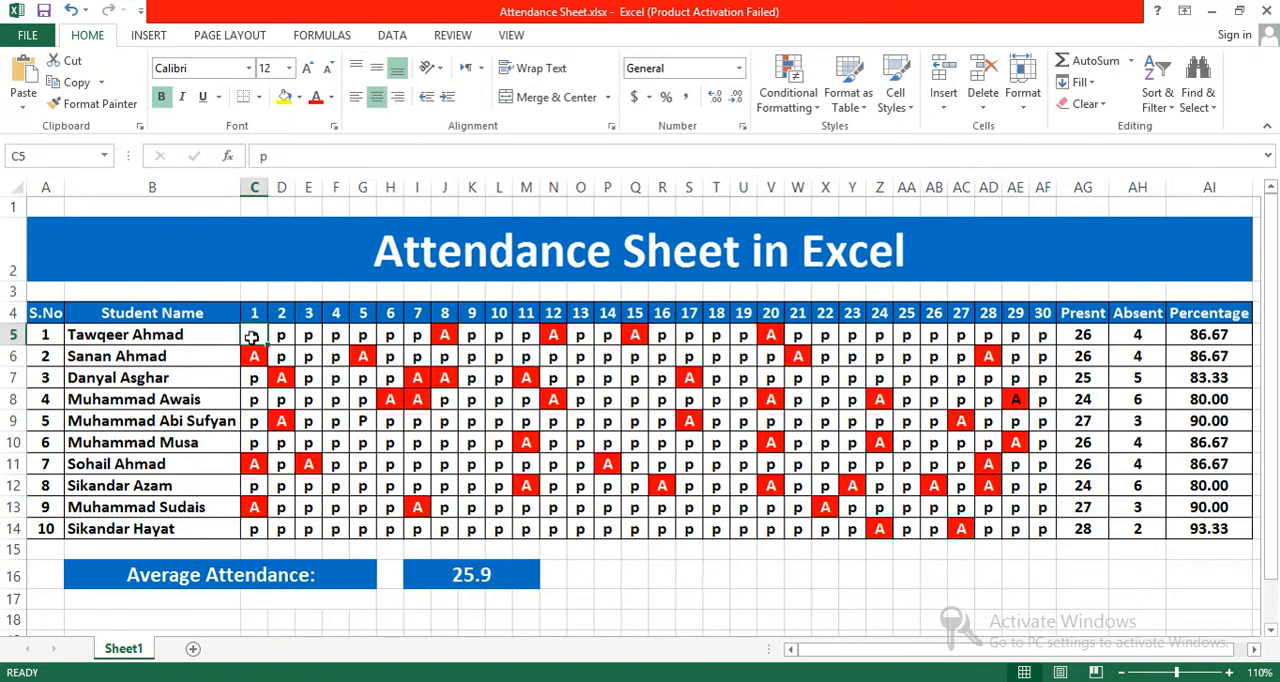
left_click(252, 377)
left_click(252, 399)
left_click(252, 421)
left_click(252, 442)
left_click(255, 360)
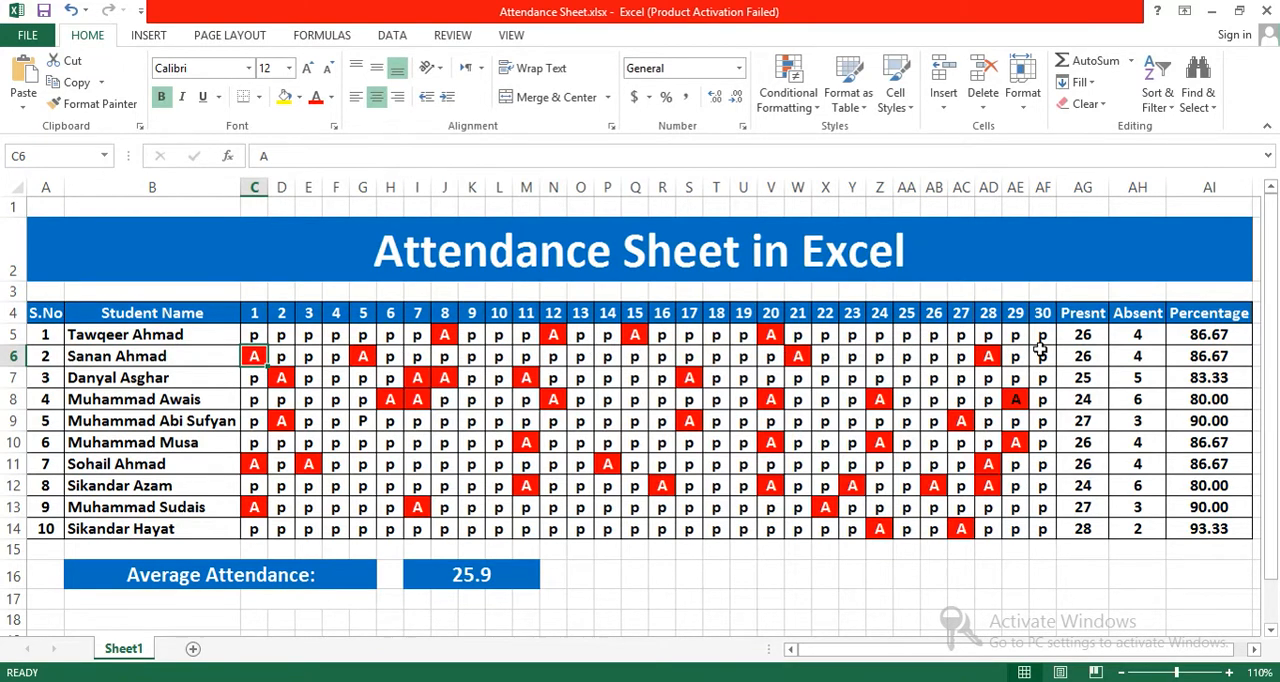
Step: Correct the spelling of the header in cell AG4 to "Present"
left_click(1085, 318)
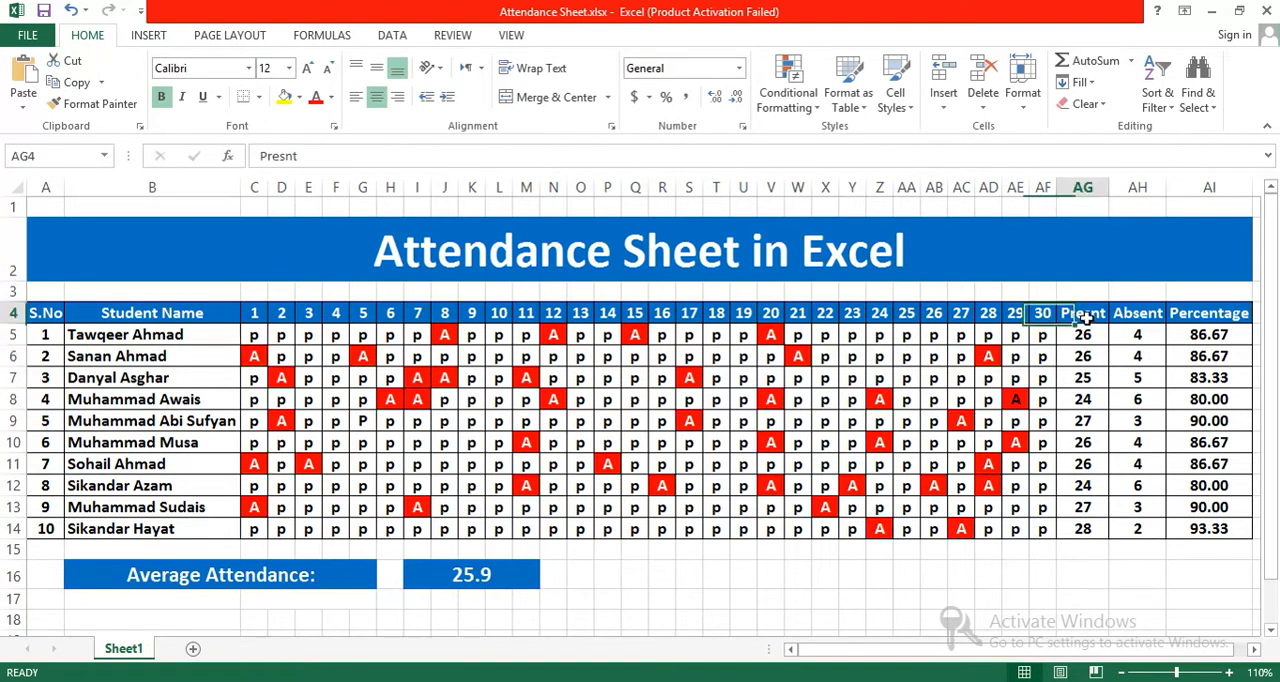
left_click(288, 157)
type("e")
key("Return")
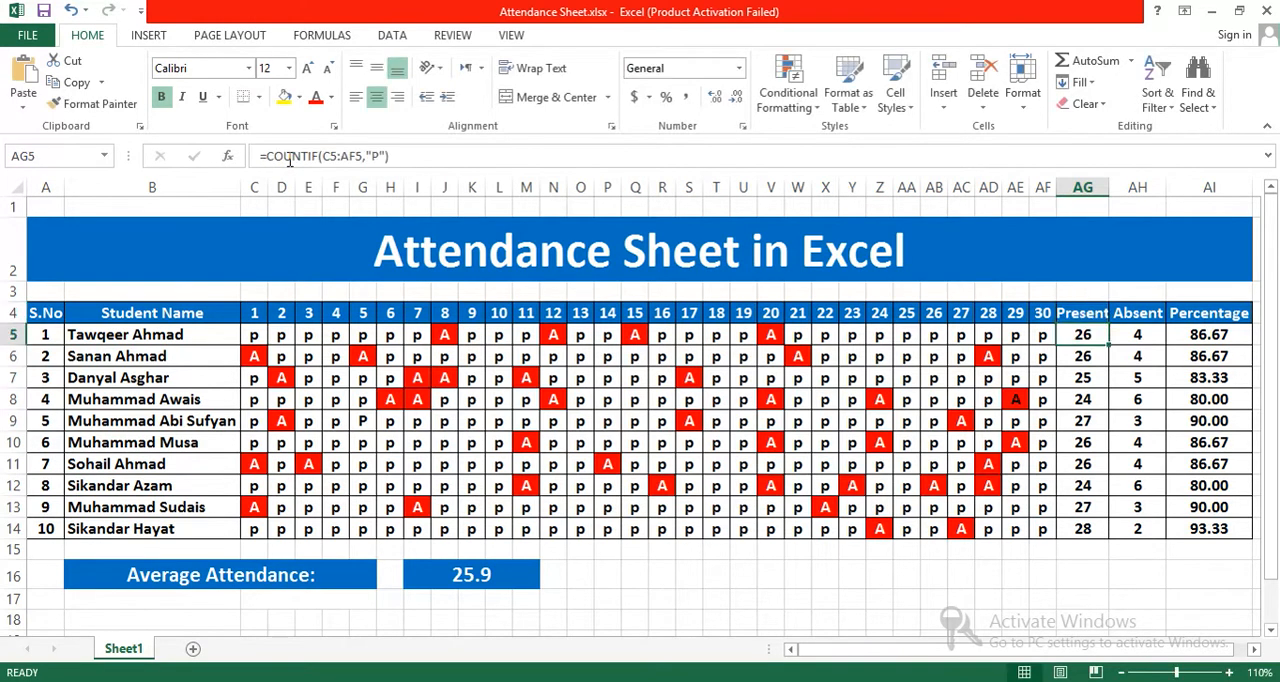
Step: Change the average label in row 16 to "Average Attendance of the Class:"
left_click(1126, 337)
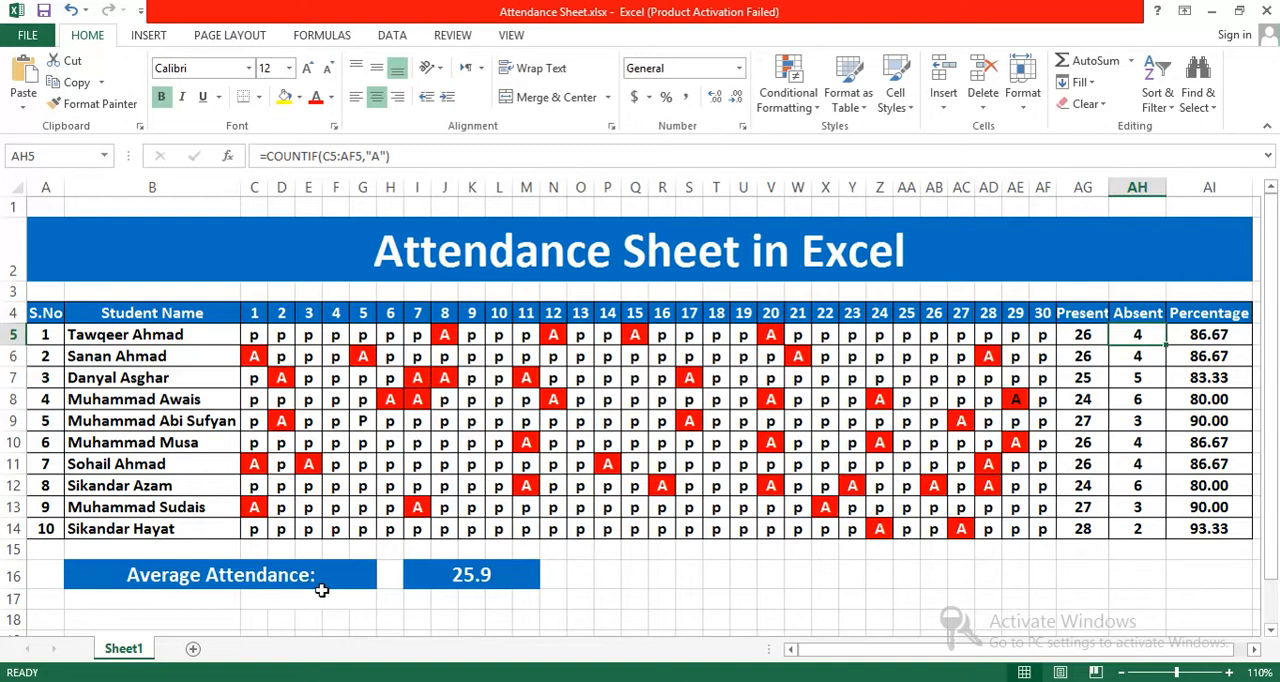
left_click(434, 575)
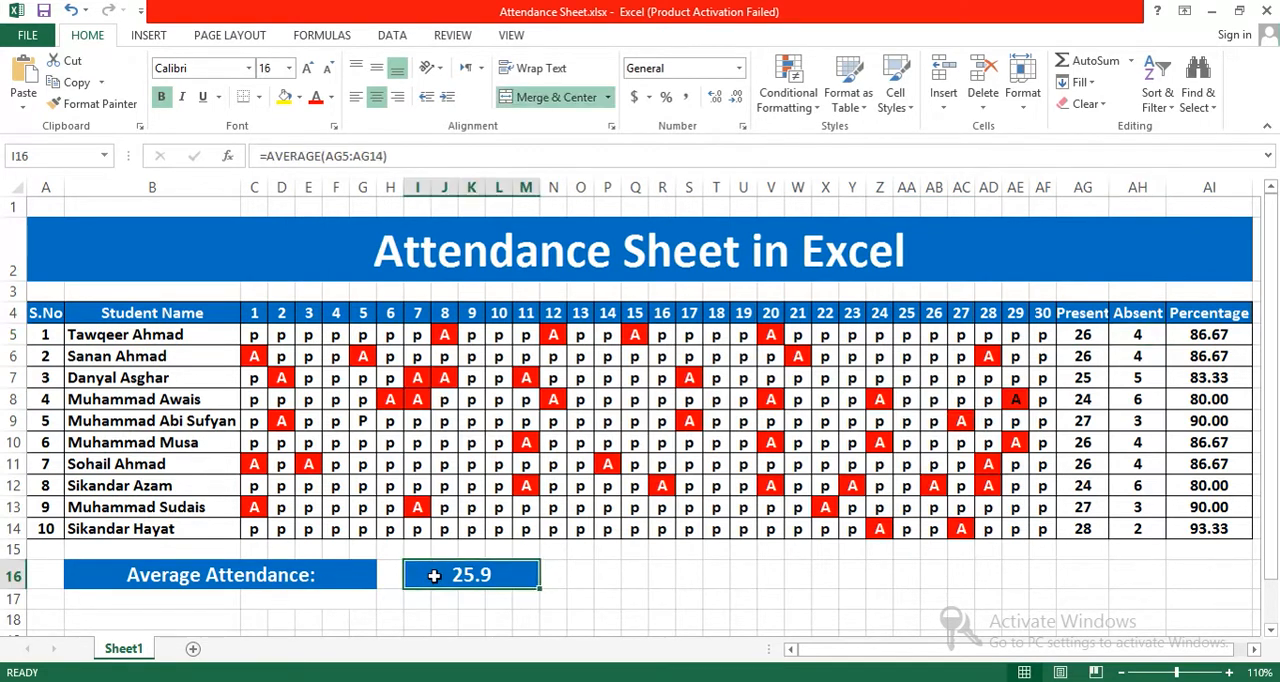
double_click(313, 575)
type("of th")
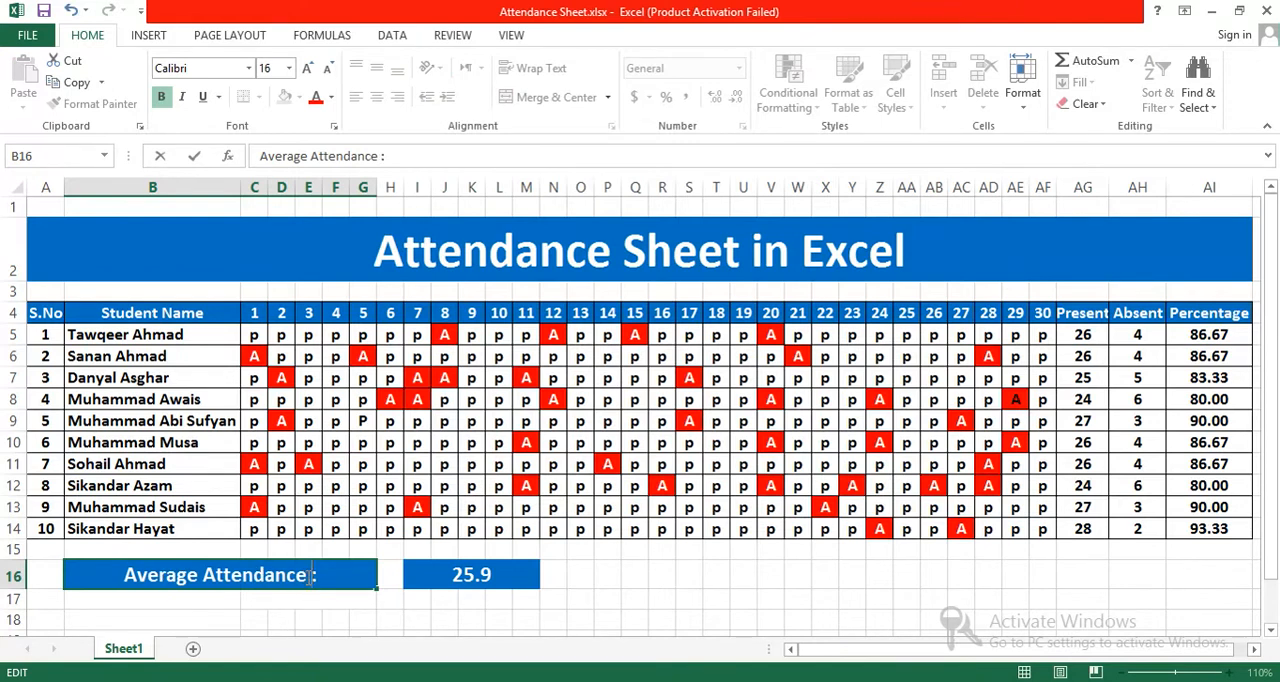
type("e Class")
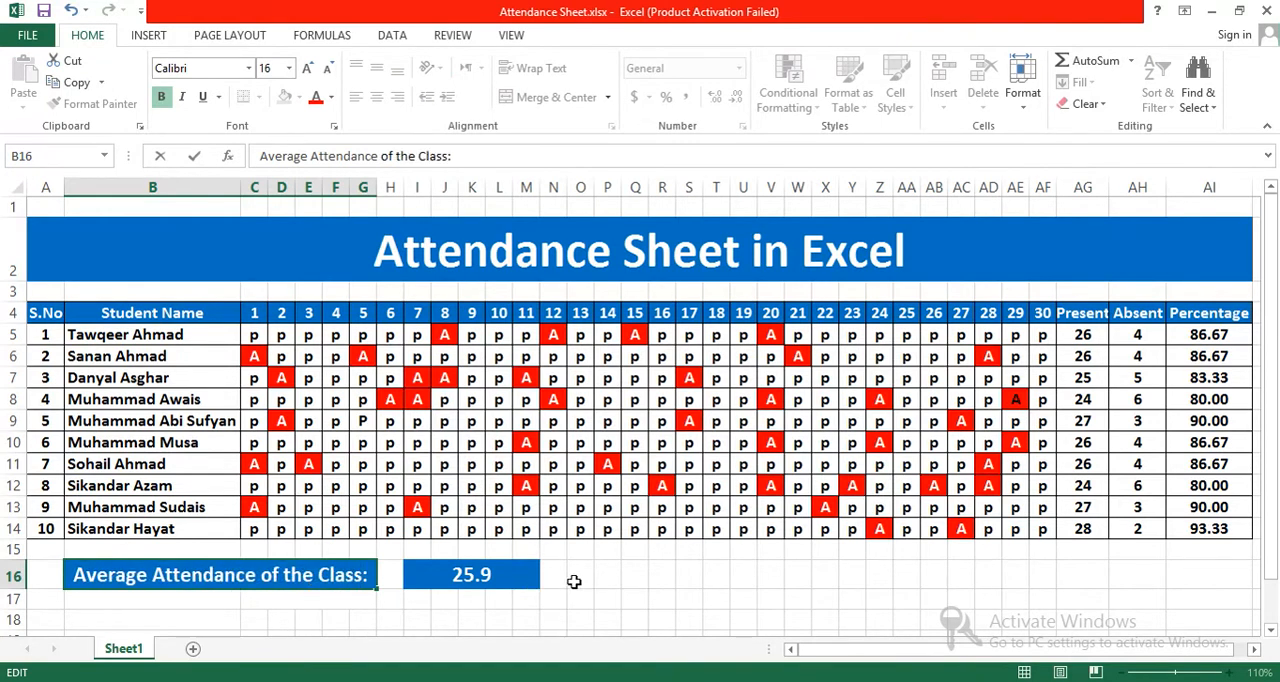
left_click(574, 581)
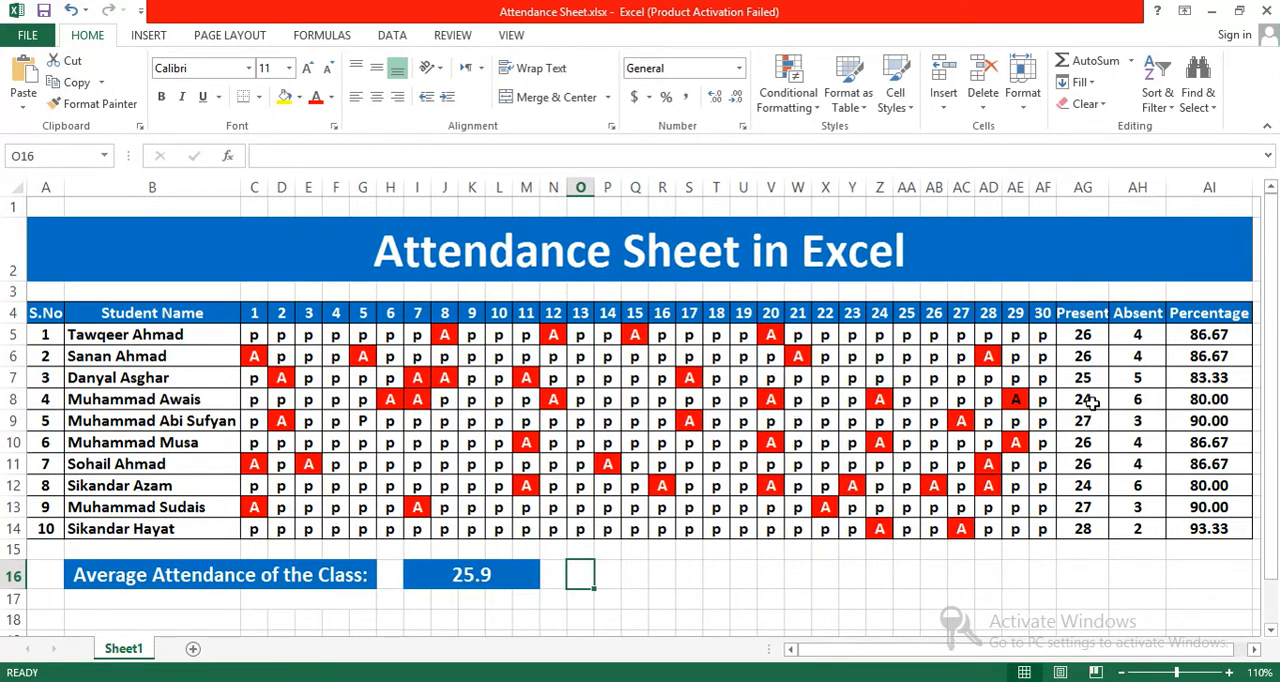
Step: Clear the Present, Absent and Percentage formulas of all ten students in AG5:AI14
left_click_drag(1237, 535, 1098, 452)
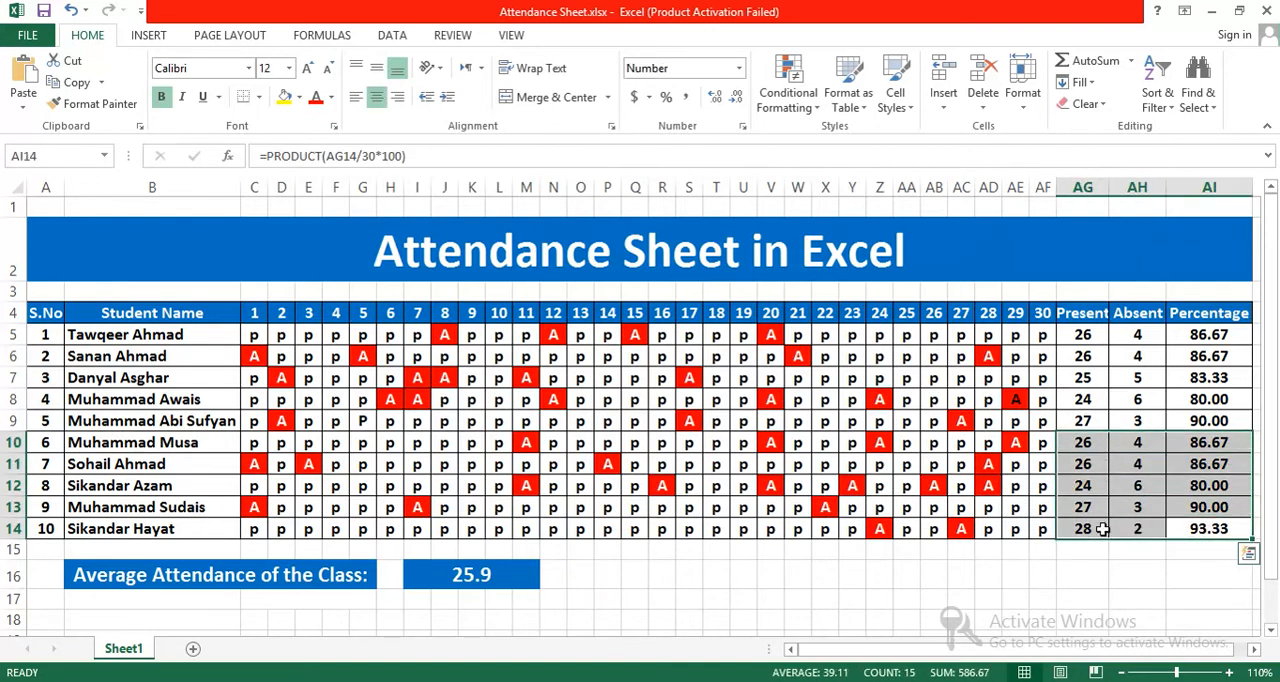
left_click(1084, 337)
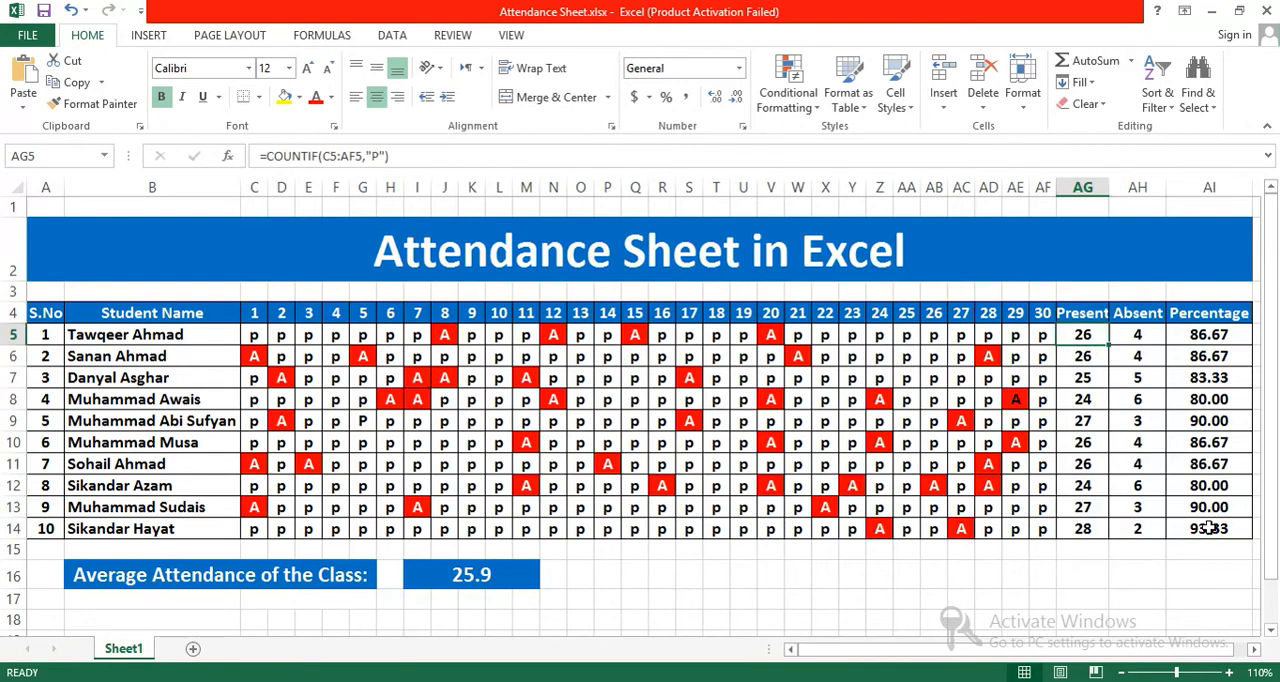
left_click(1212, 530)
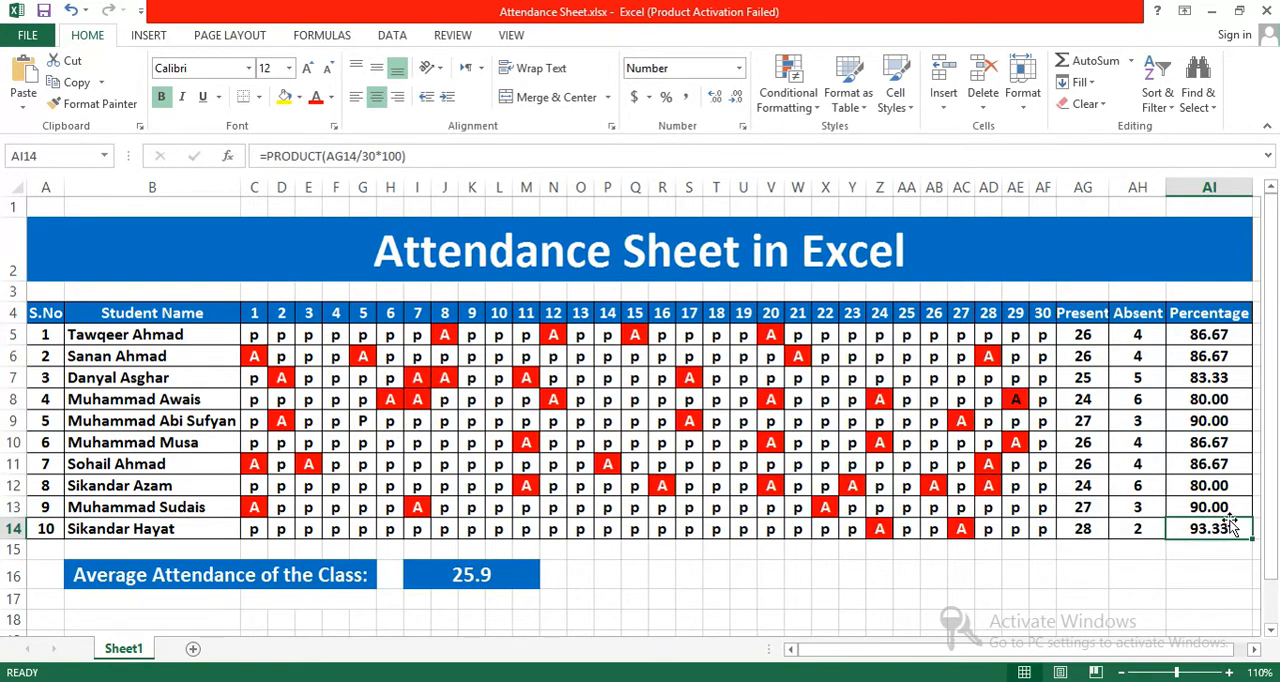
left_click(1208, 607)
left_click_drag(1236, 528, 1081, 338)
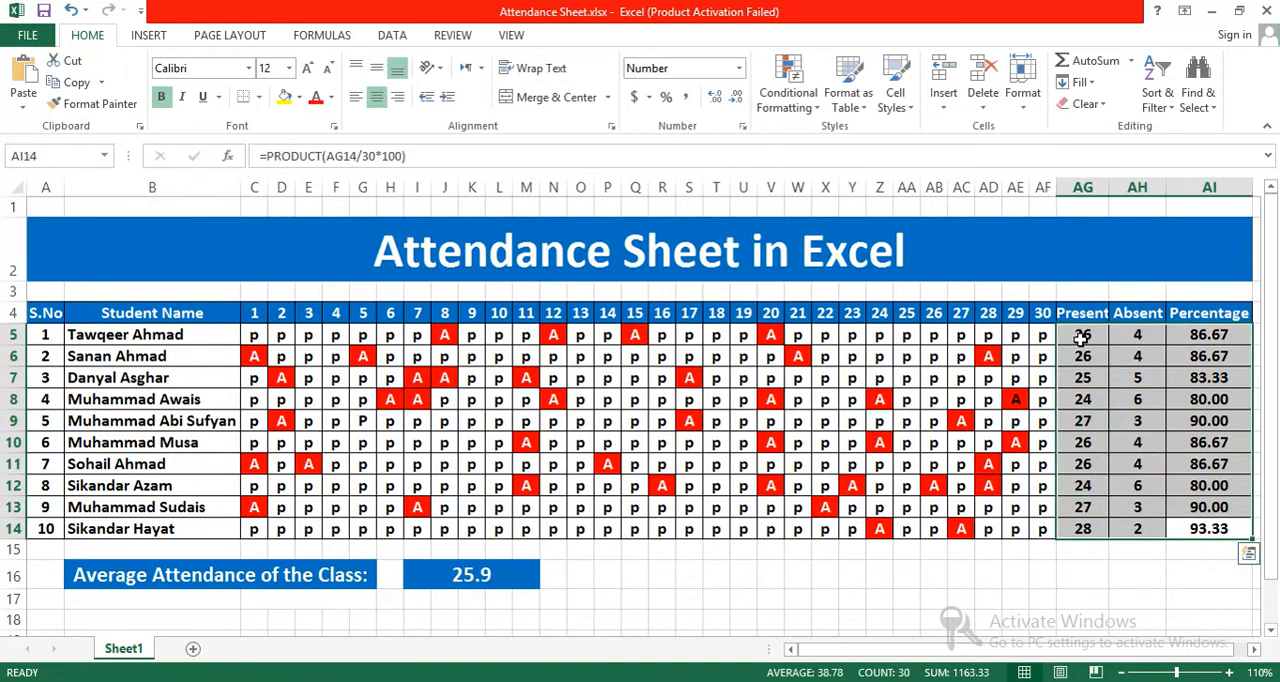
key("Delete")
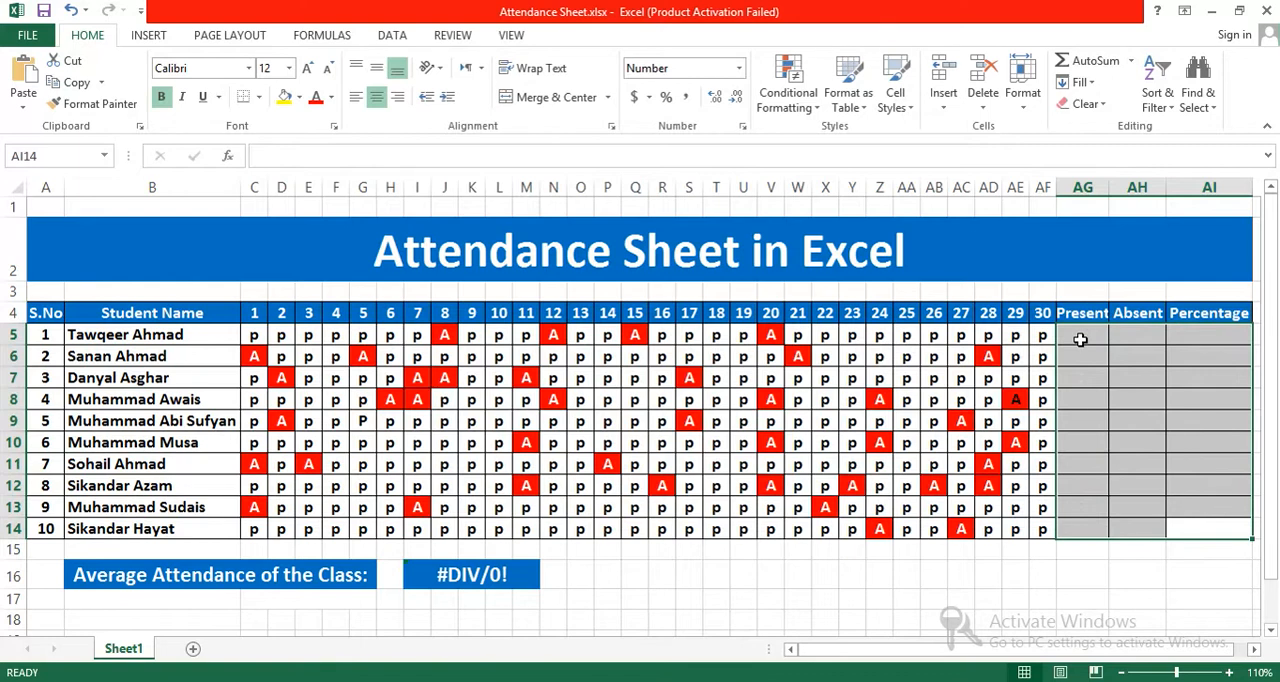
Step: Clear the average attendance formula from the merged cell I16
left_click(510, 574)
key("Delete")
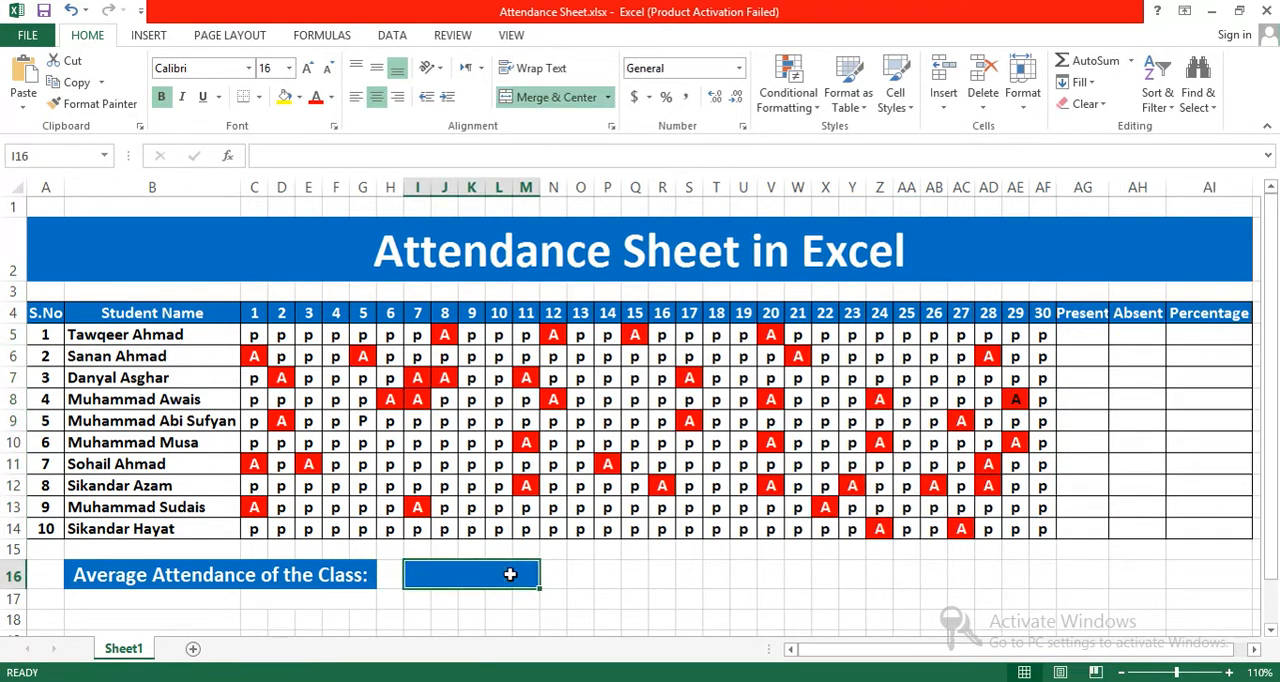
left_click(572, 570)
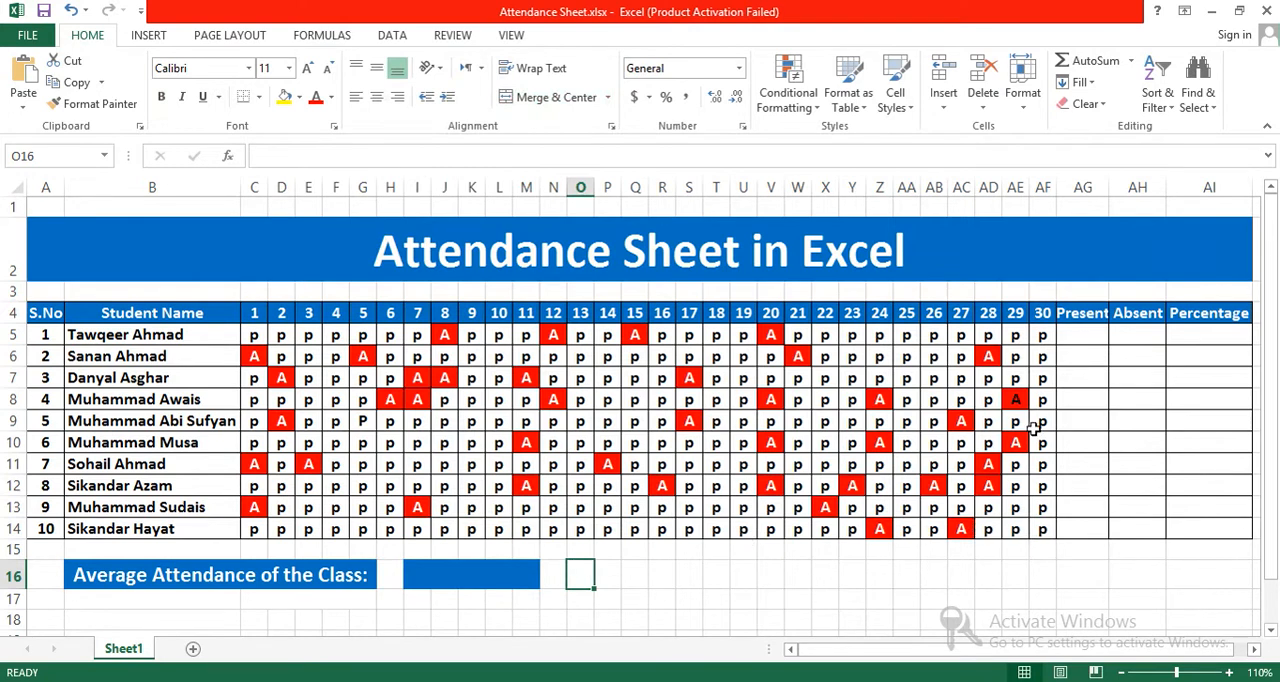
Step: Examine the attendance marks down the day 1 column and across the first student's row for days 1 to 30
left_click_drag(1042, 335, 925, 421)
left_click(258, 335)
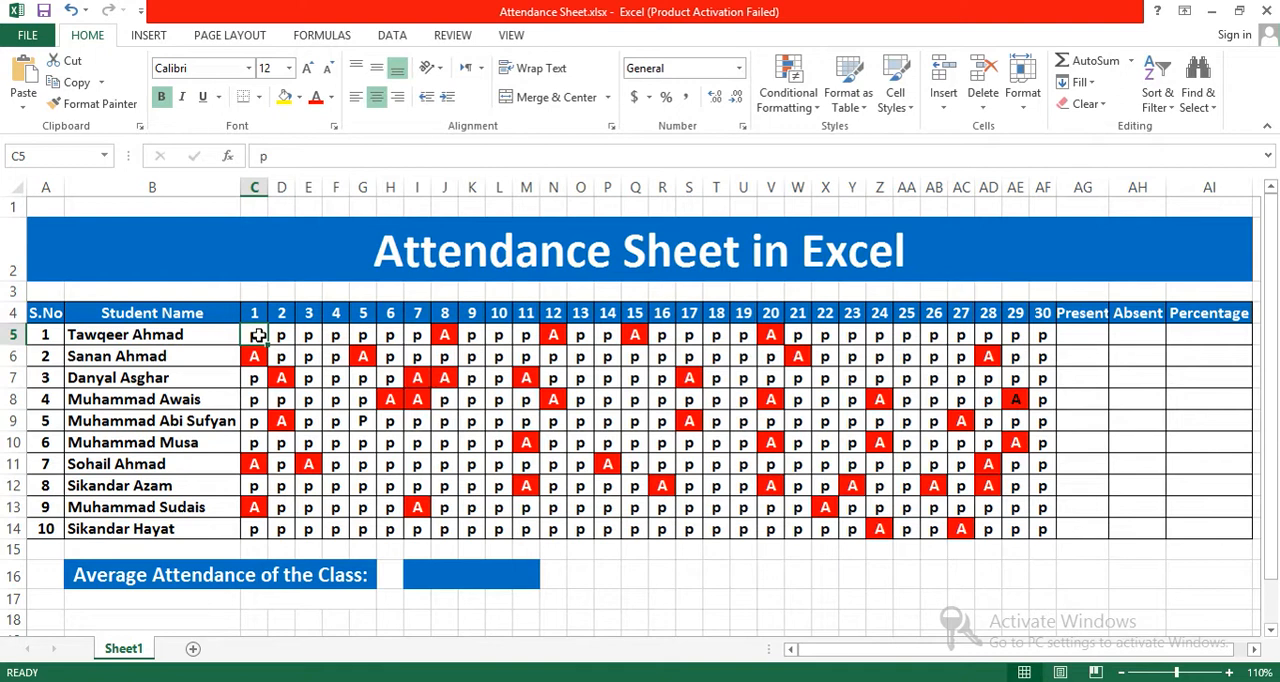
key("Down")
key("Down")
key("Down")
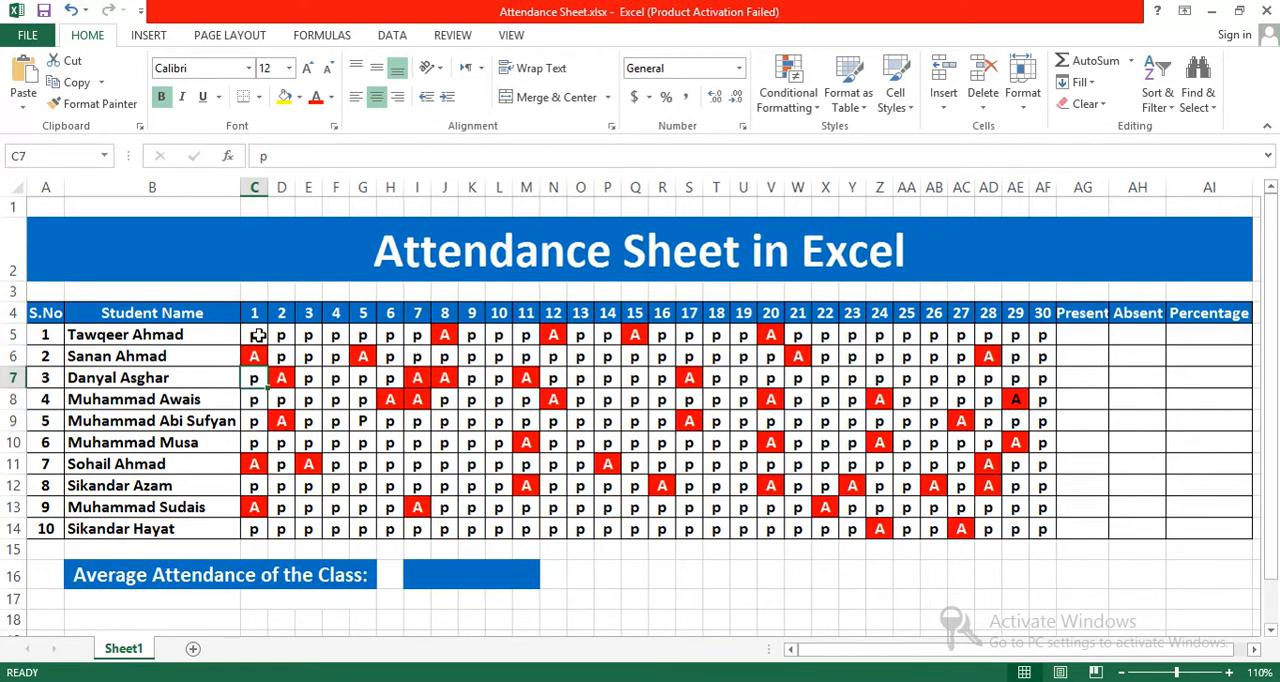
key("Down")
key("Down")
key("Down")
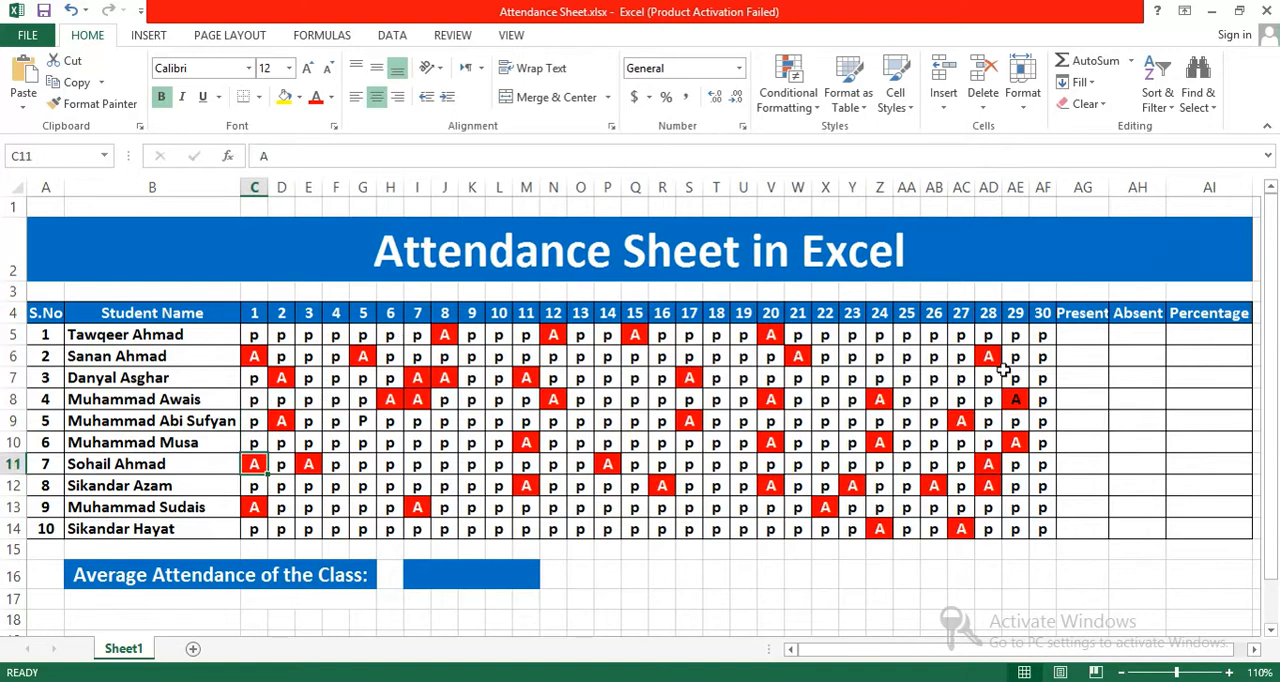
left_click_drag(254, 334, 1030, 348)
Step: Enter the formula =COUNTIF(C5:AD5,"P") in AG5 to count the first student's present days
left_click(1078, 336)
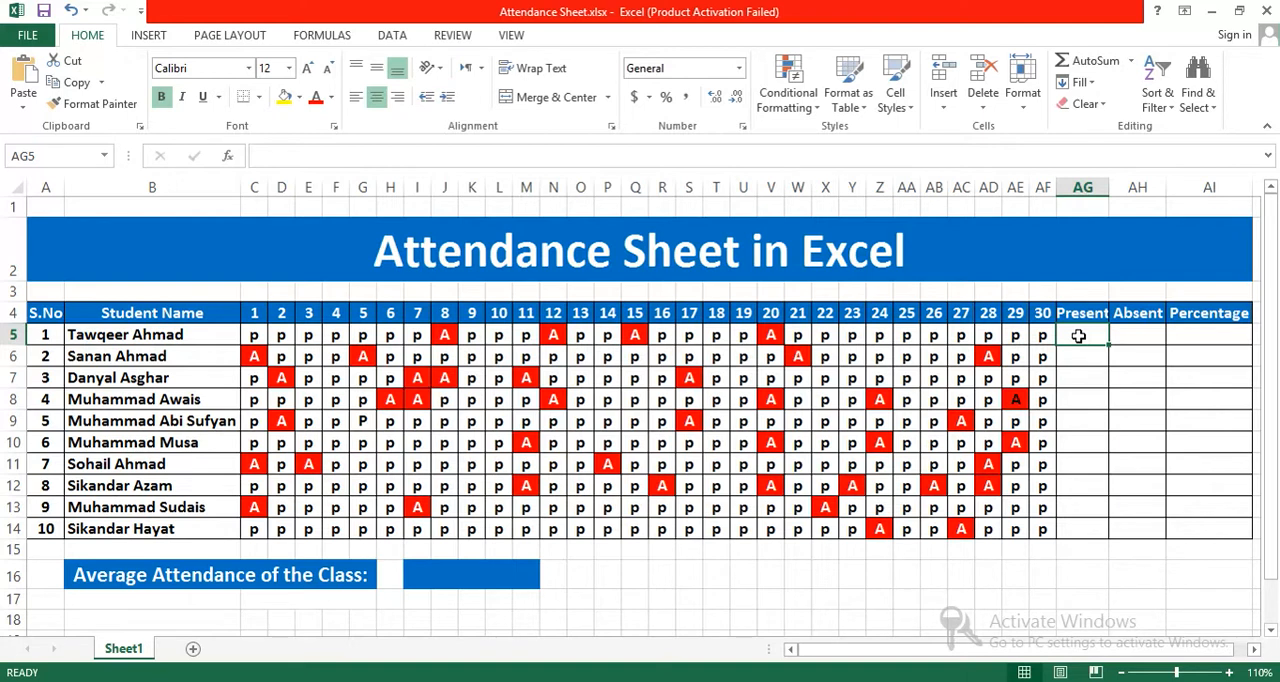
type("=")
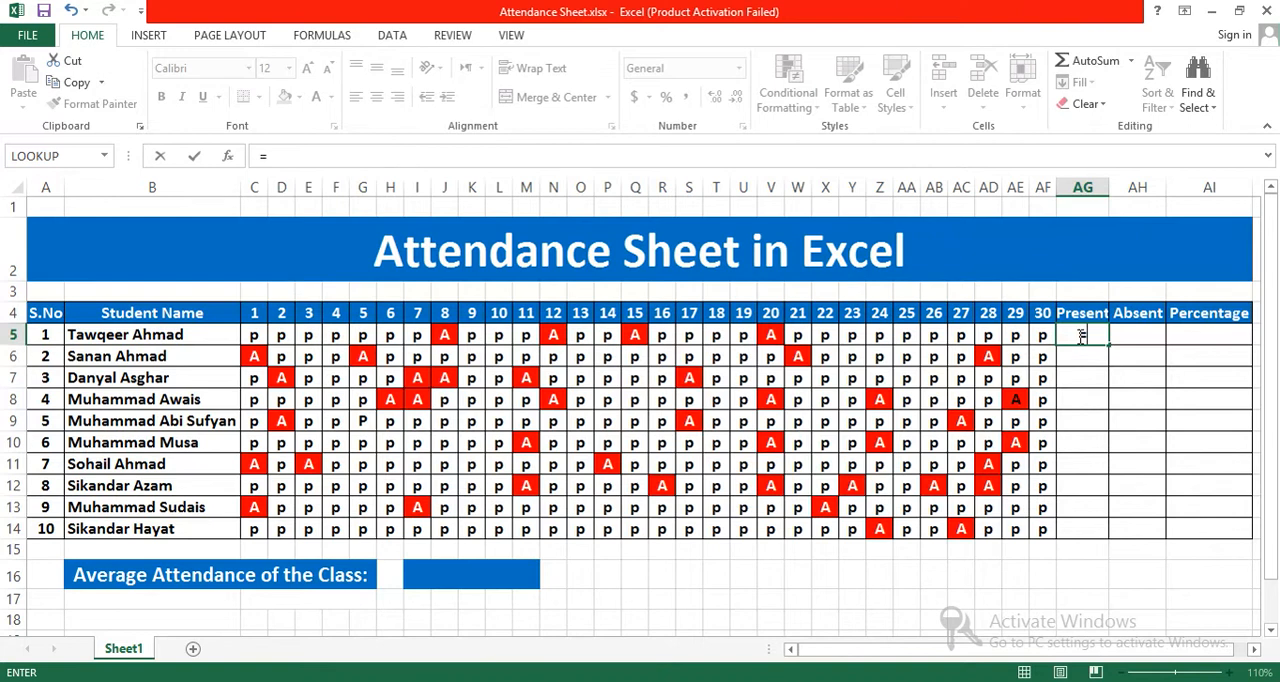
type("COUNT")
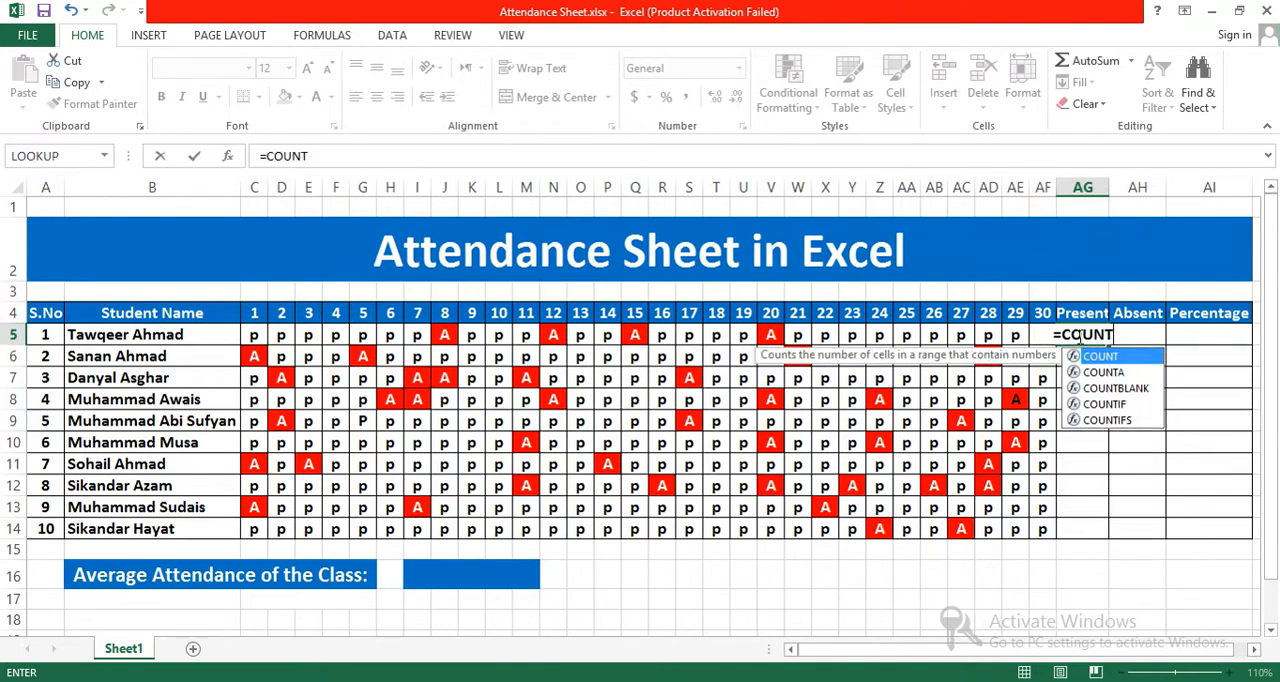
type("IF")
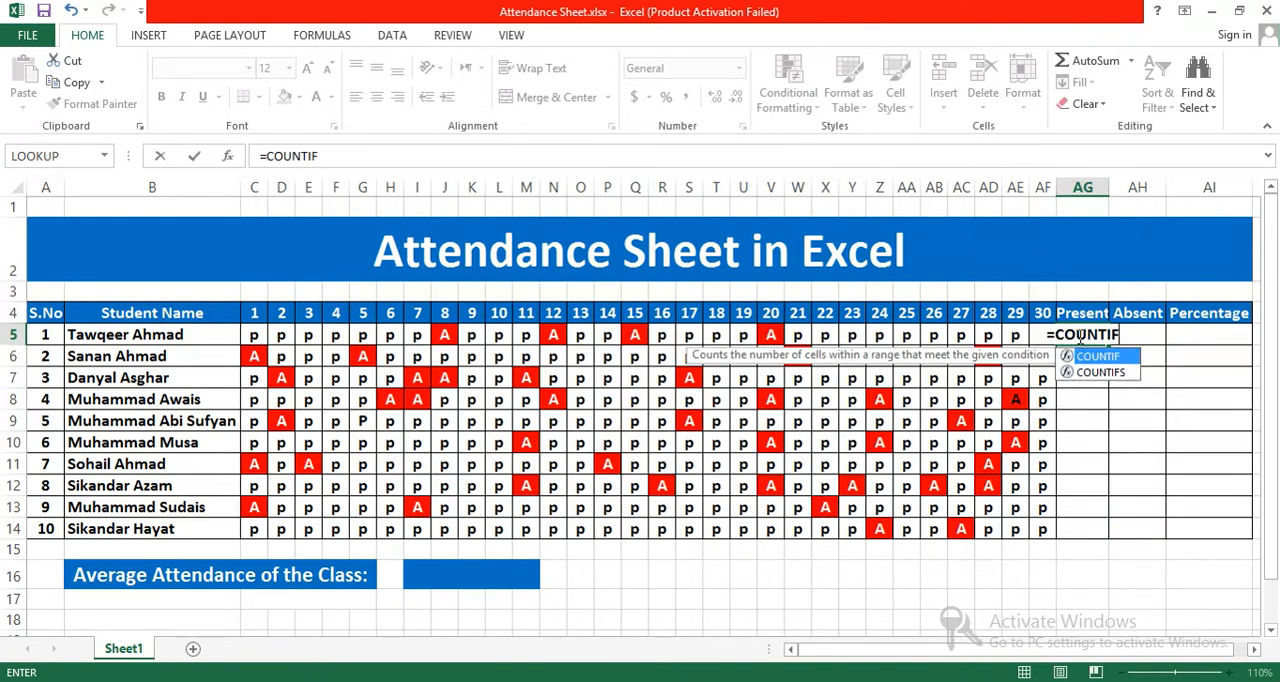
type("(")
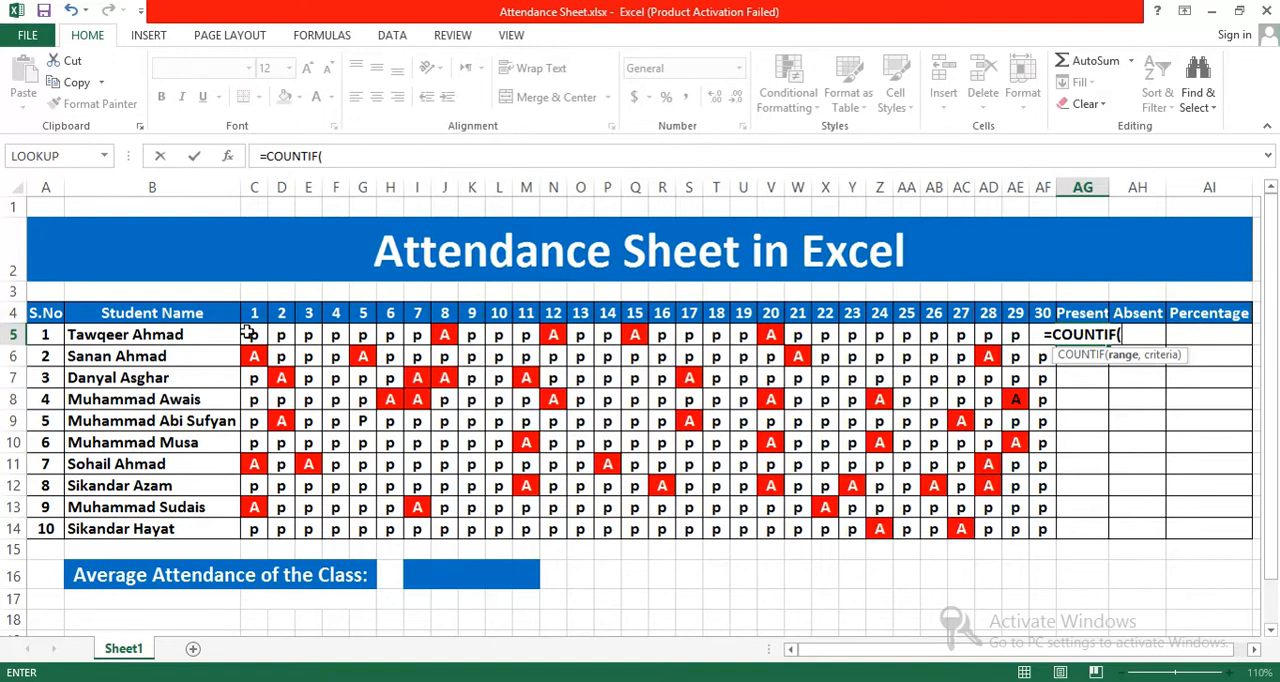
left_click_drag(249, 333, 991, 341)
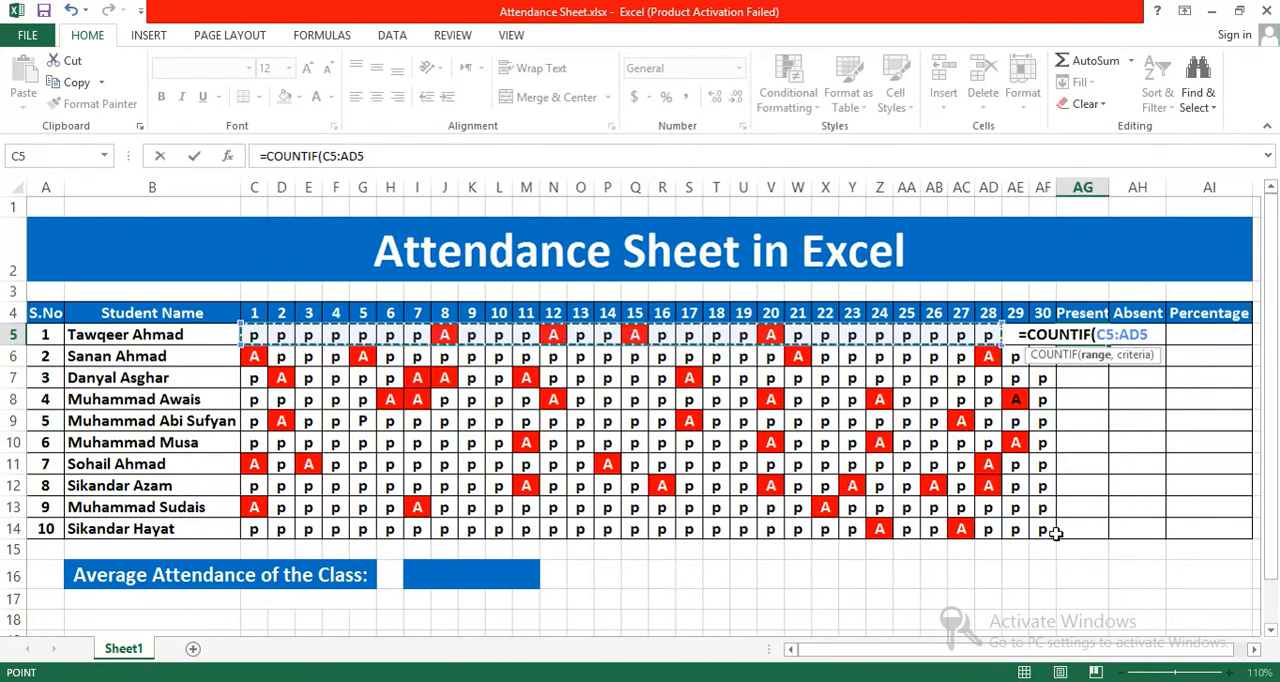
type(",")
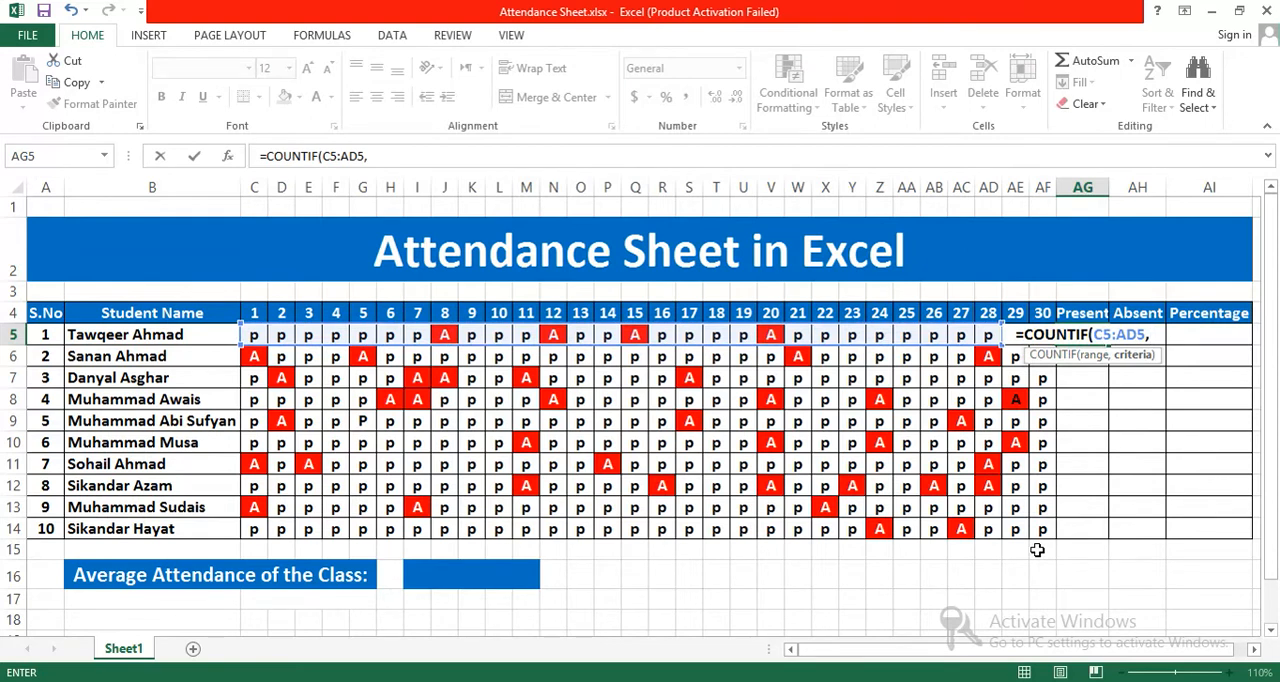
type("\"")
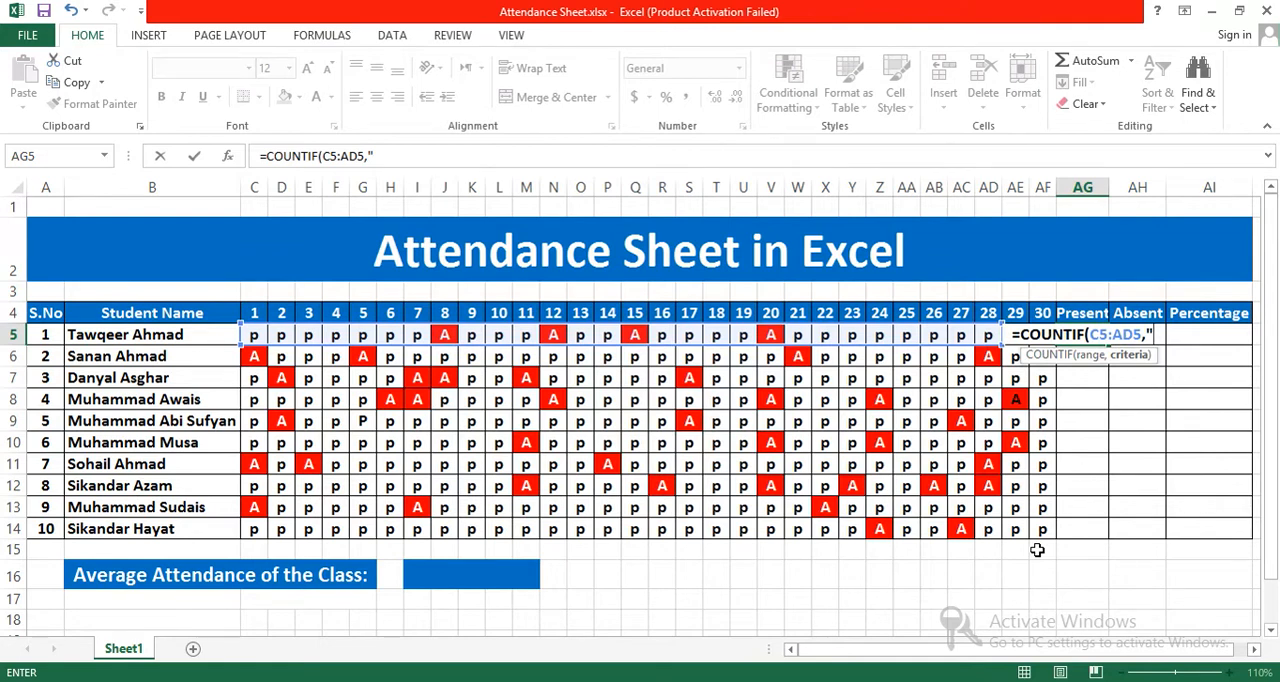
type("P")
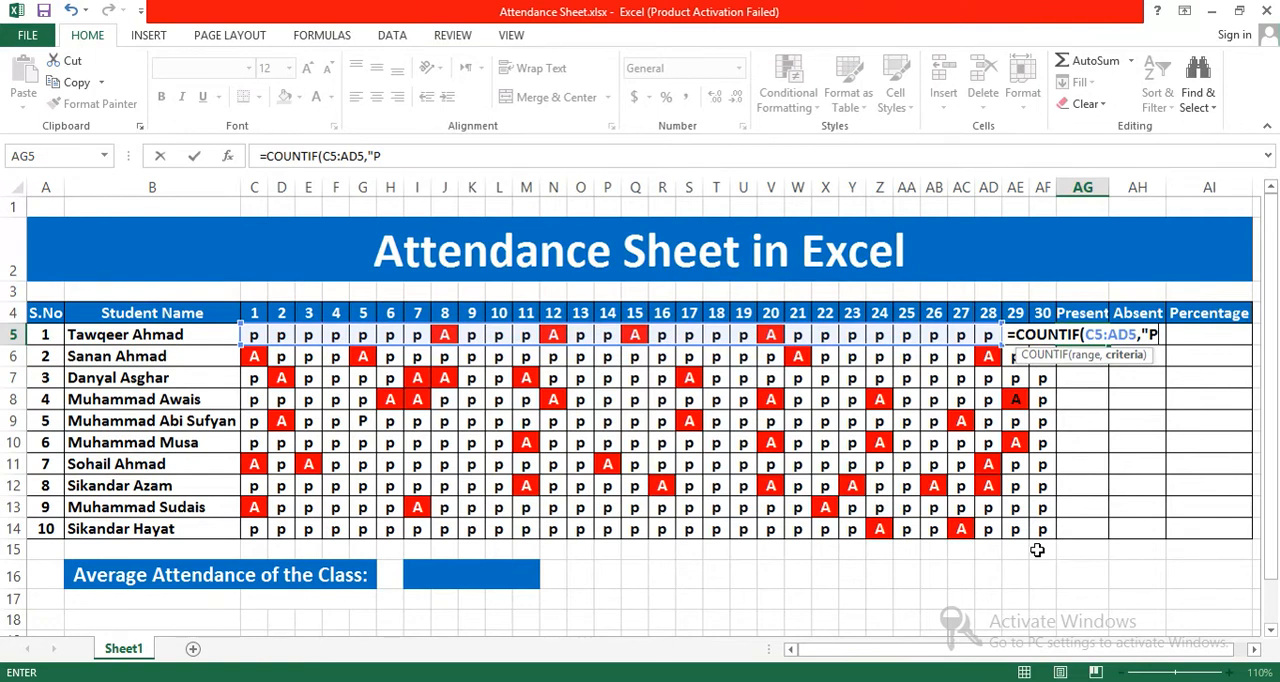
type("\"")
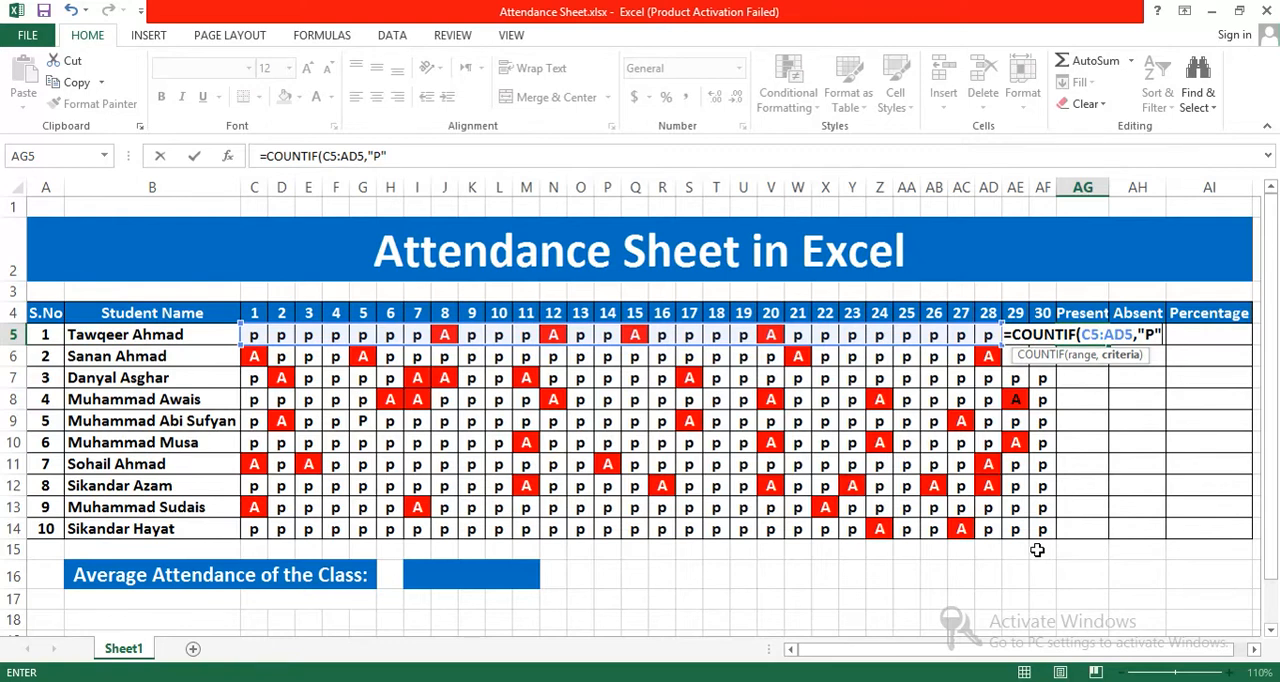
type(")")
key("Return")
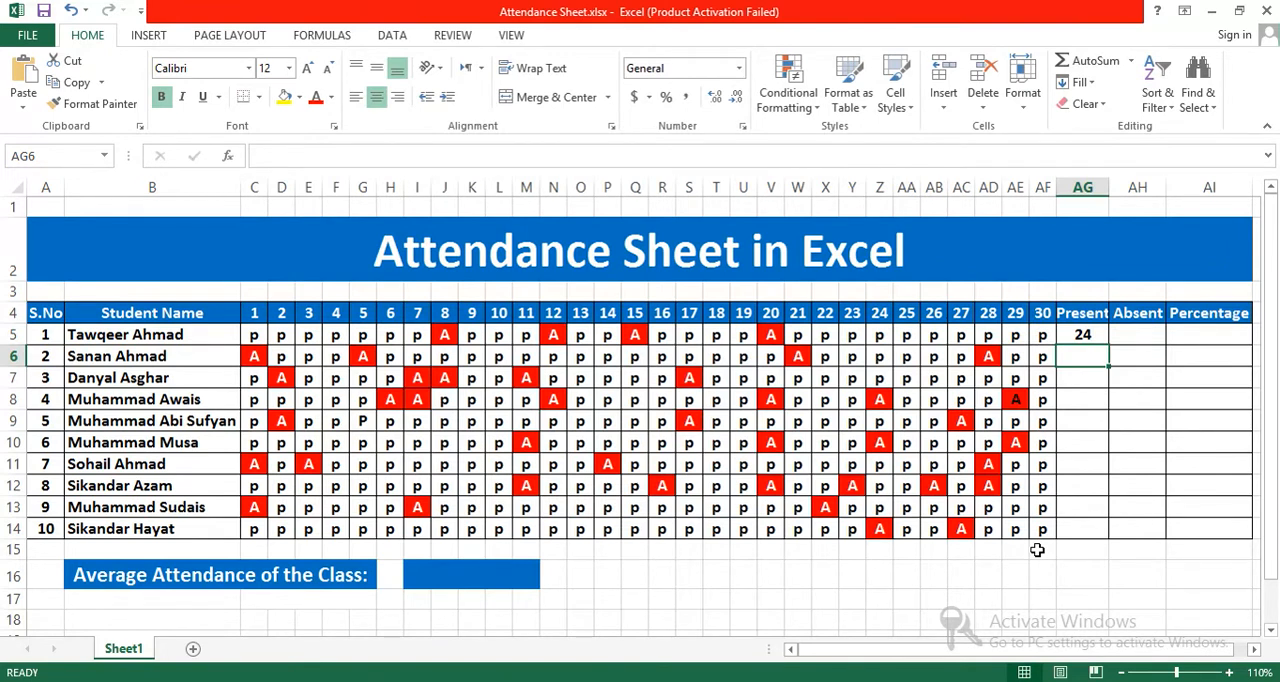
left_click(1084, 340)
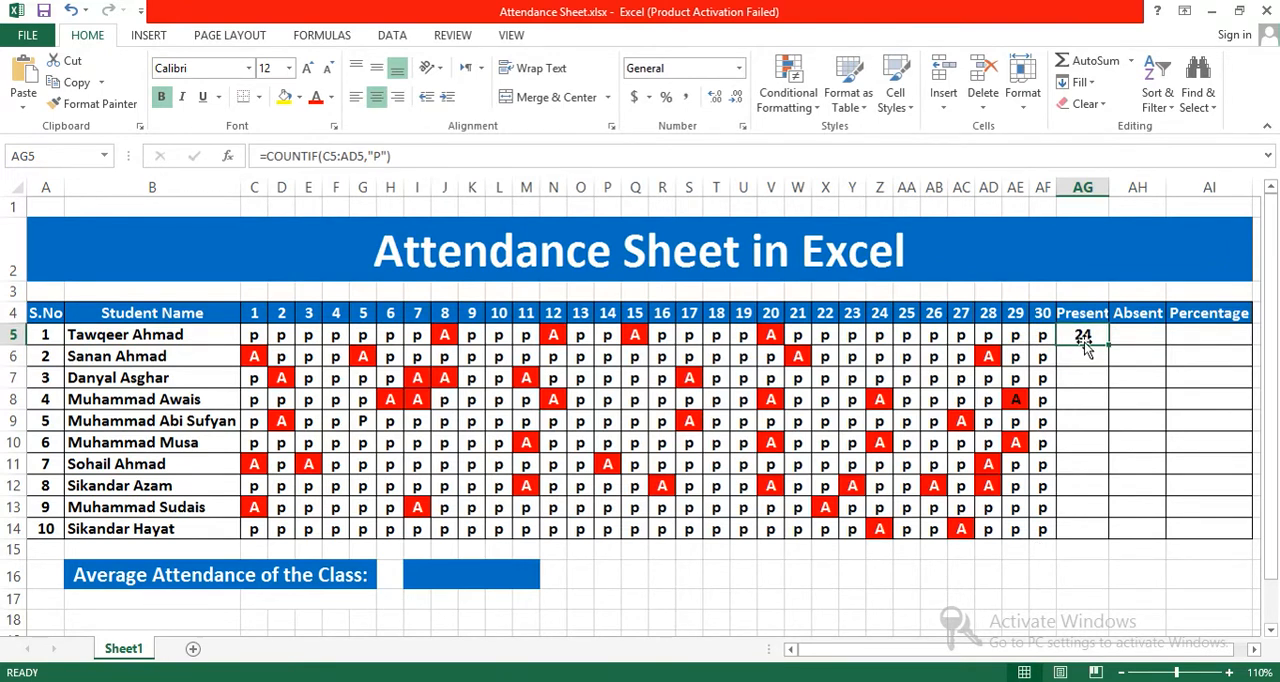
Step: Change the first student's day 26 attendance mark in AB5 to A
left_click(934, 335)
type("A")
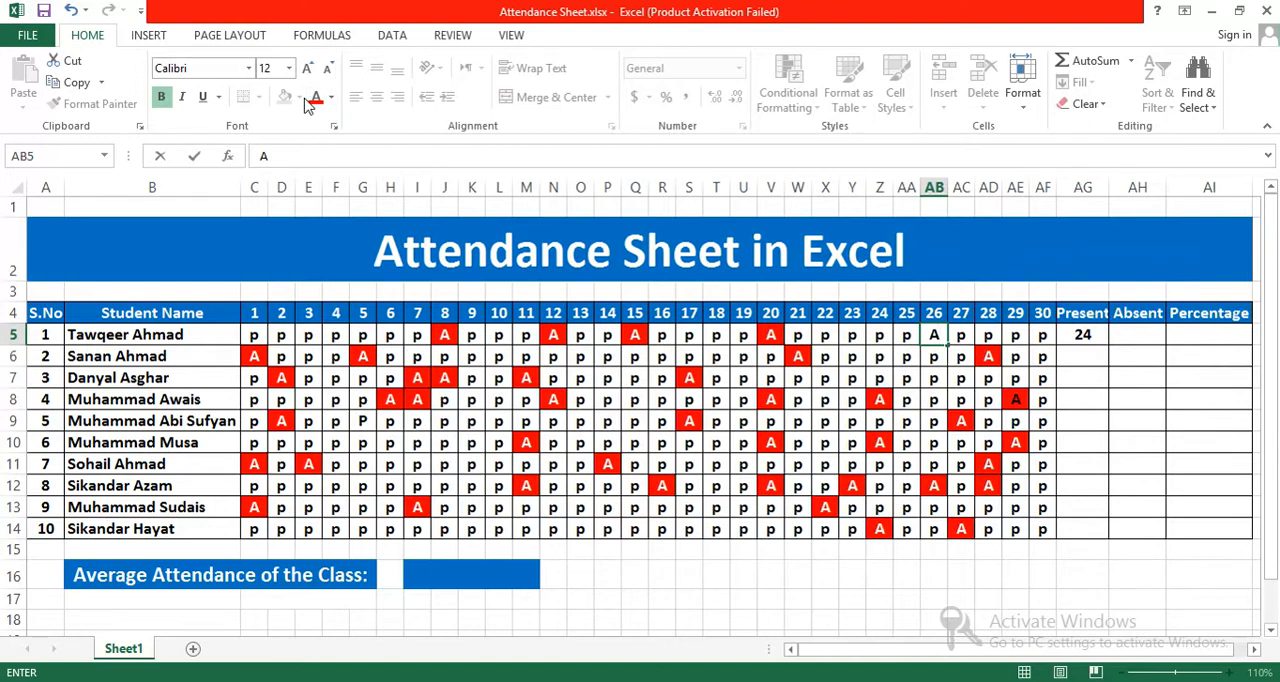
key("Return")
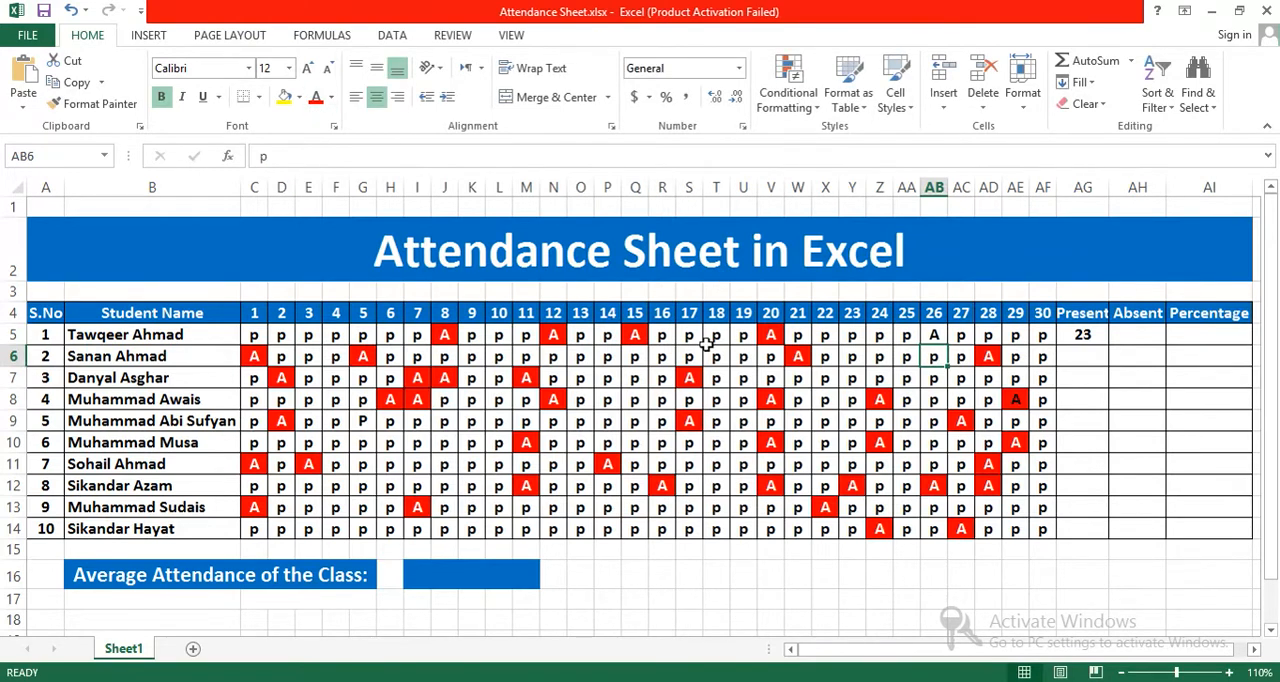
Step: Format the first student's day 26 absence mark in AB5 with a white font and red fill
left_click(944, 331)
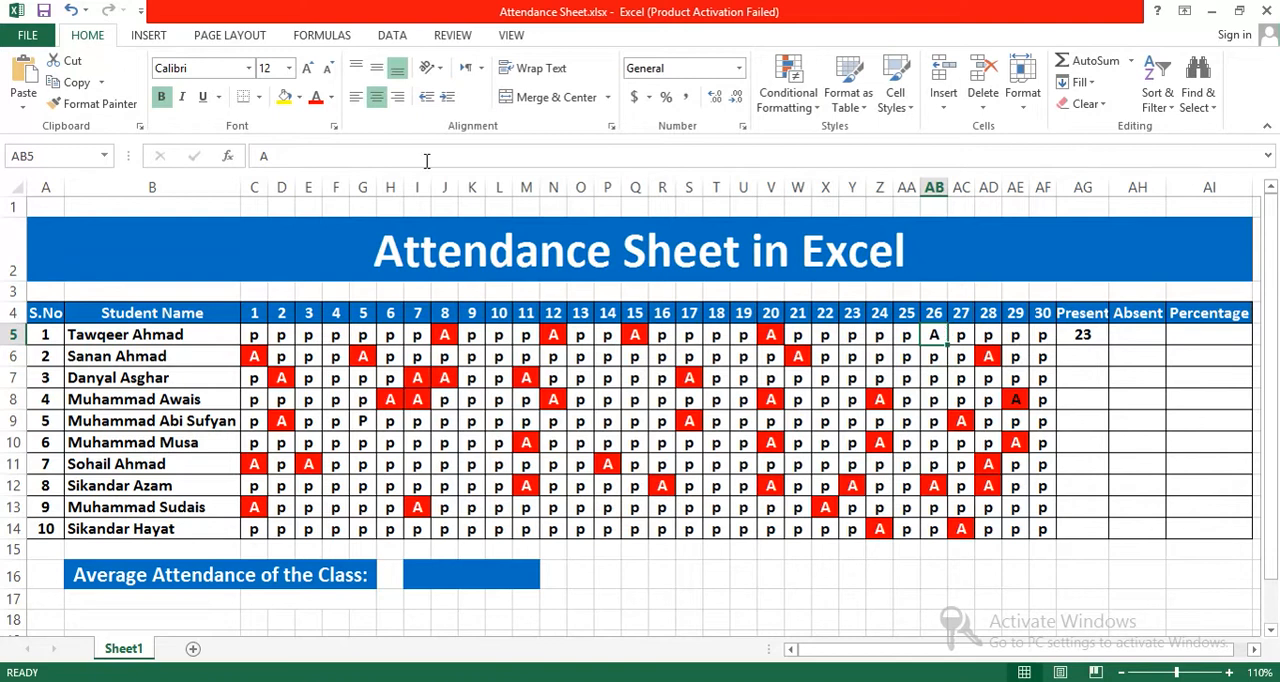
left_click(318, 96)
left_click(331, 97)
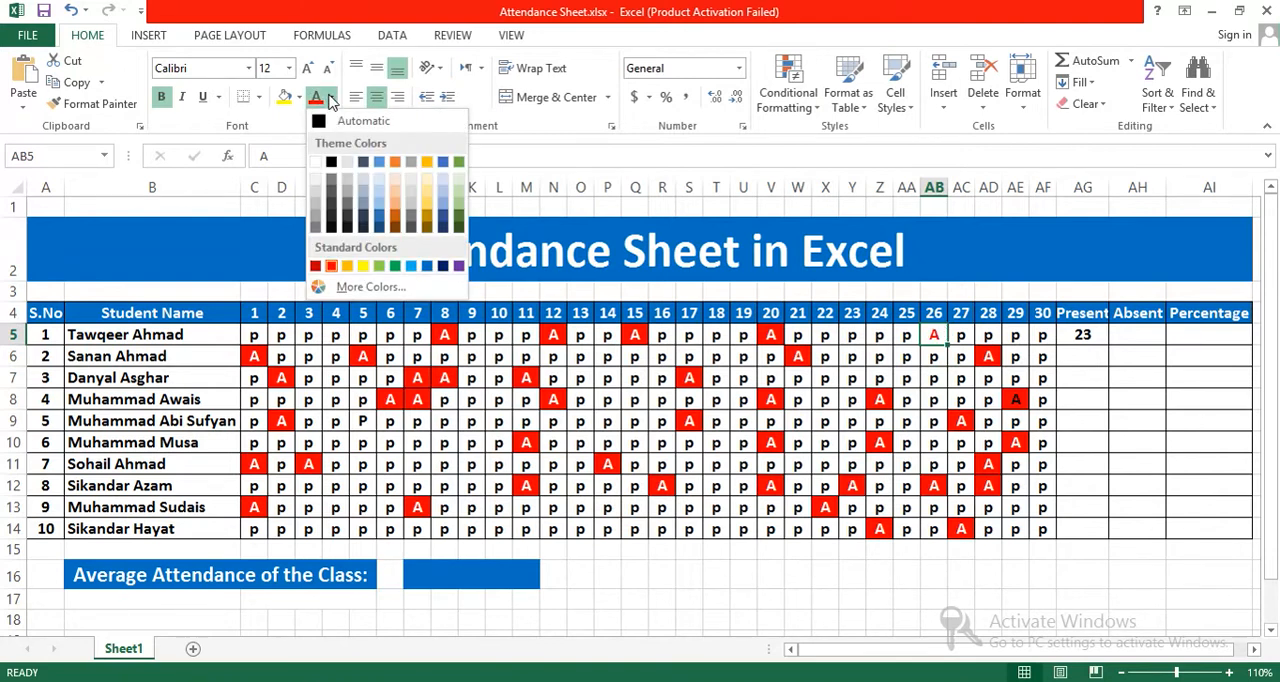
left_click(317, 163)
left_click(298, 97)
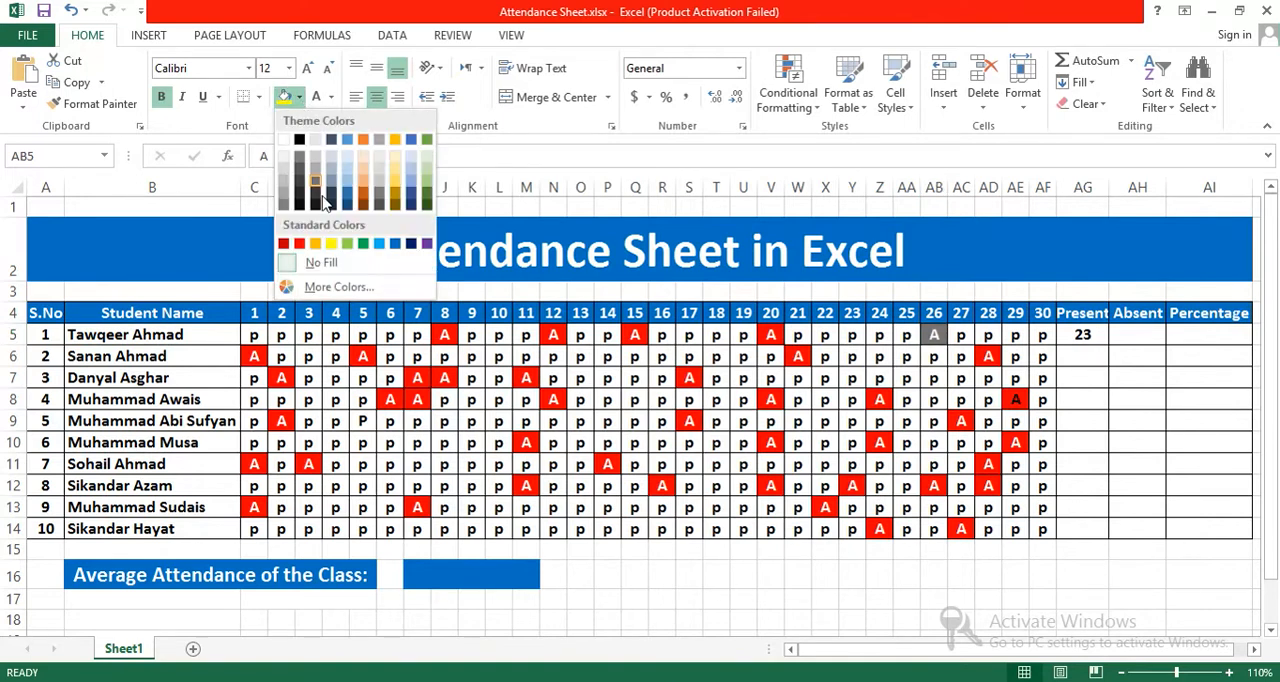
left_click(299, 243)
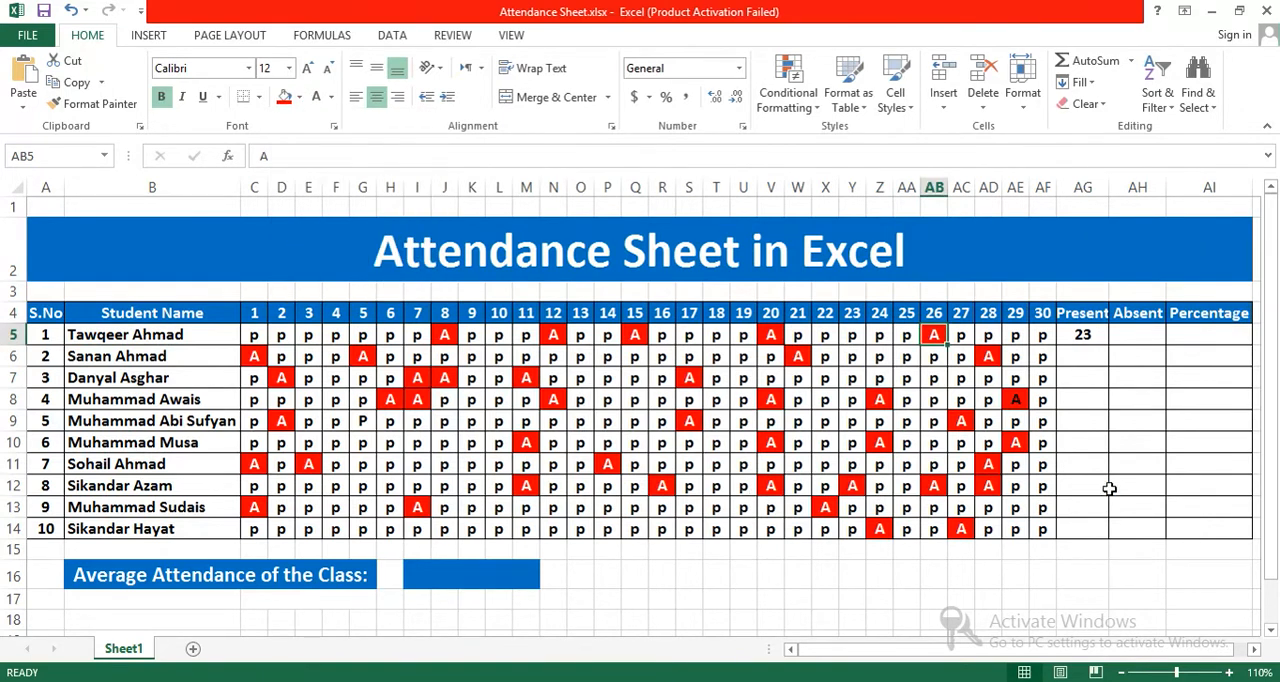
left_click(1109, 488)
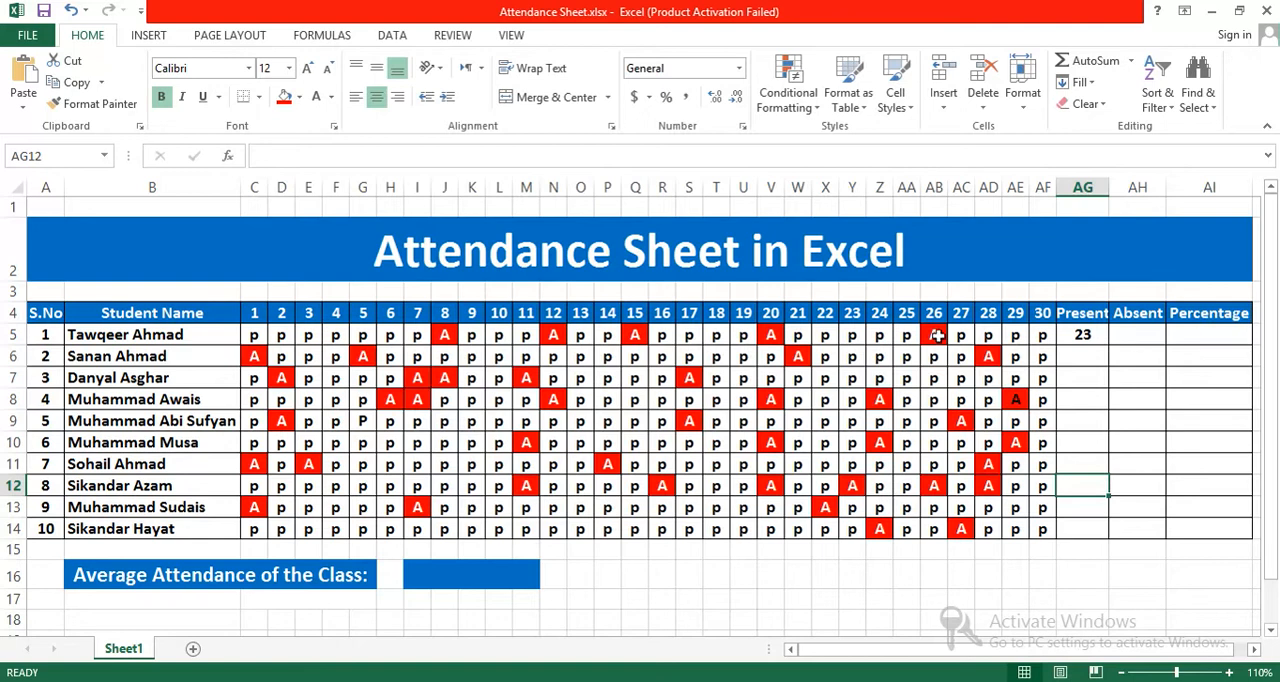
left_click(1075, 337)
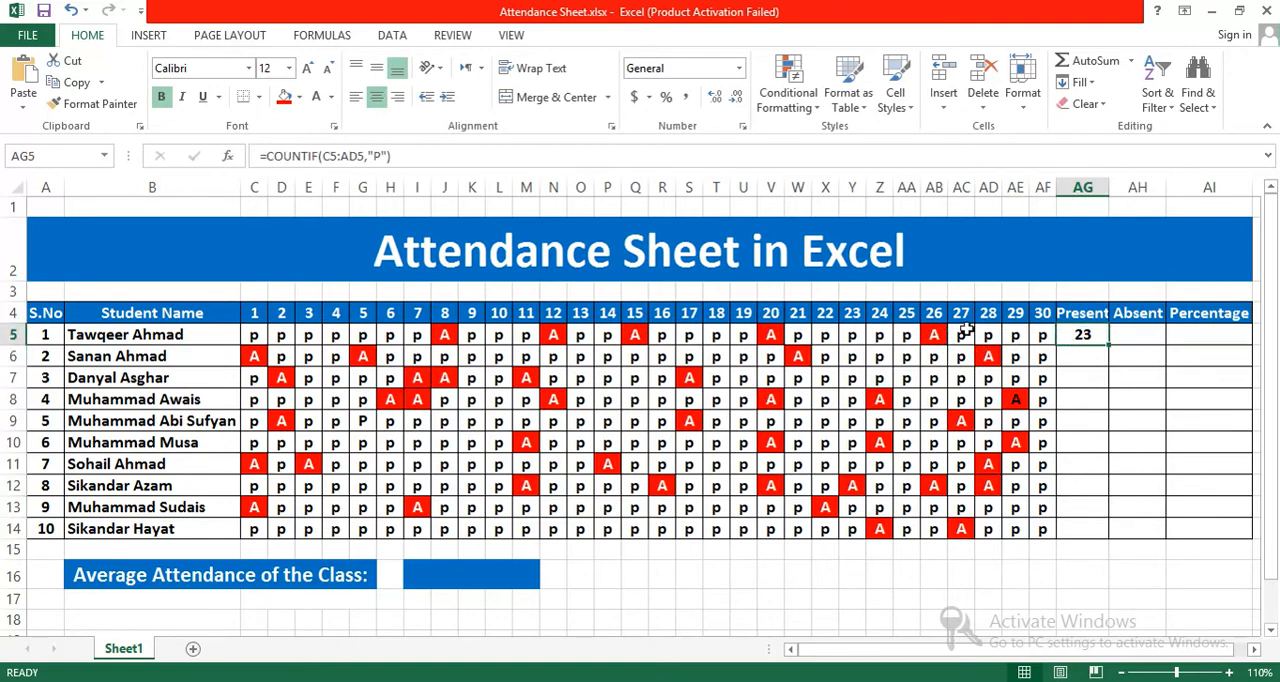
Step: Enter the formula =COUNTIF(C5:AF5,"A") in AH5 to count the first student's absent days
left_click(1137, 335)
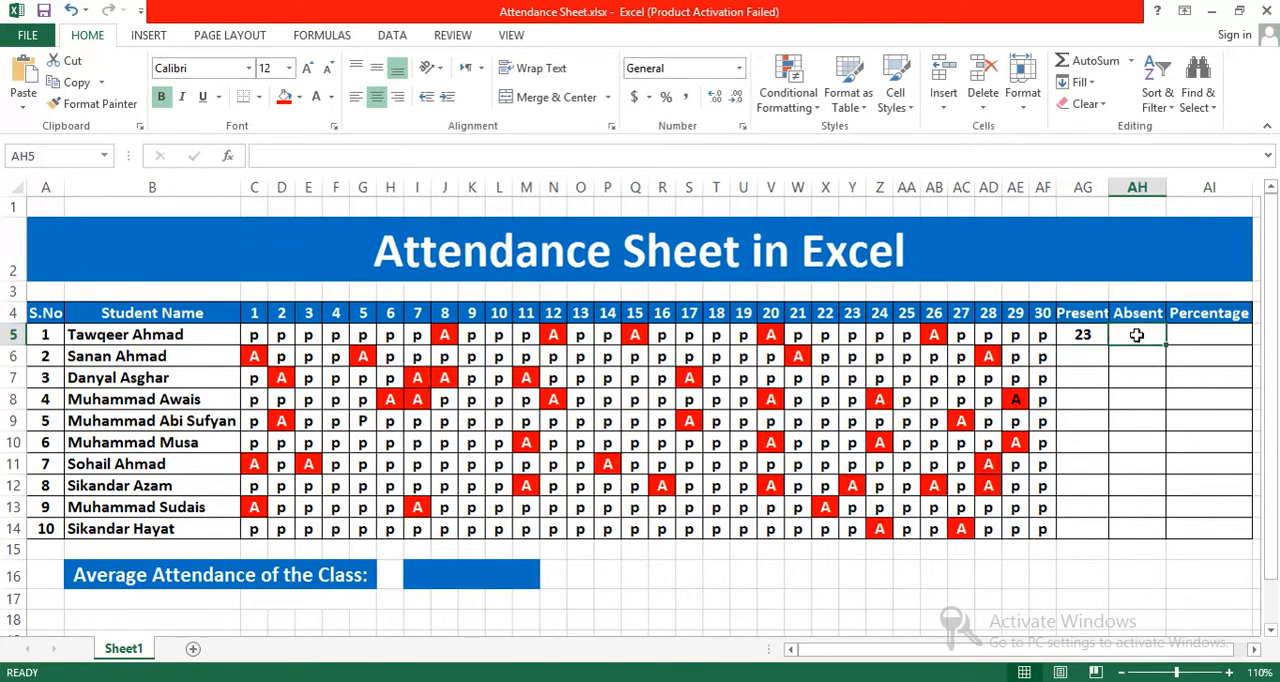
type("=")
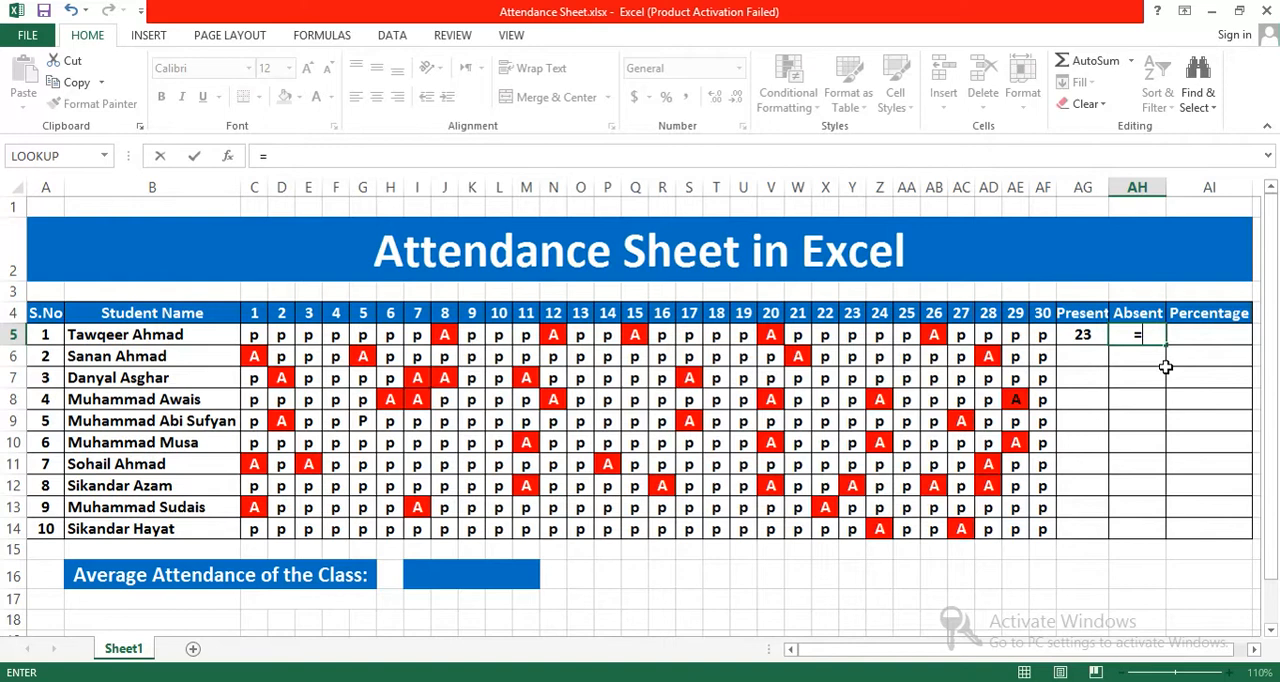
type("CUNT")
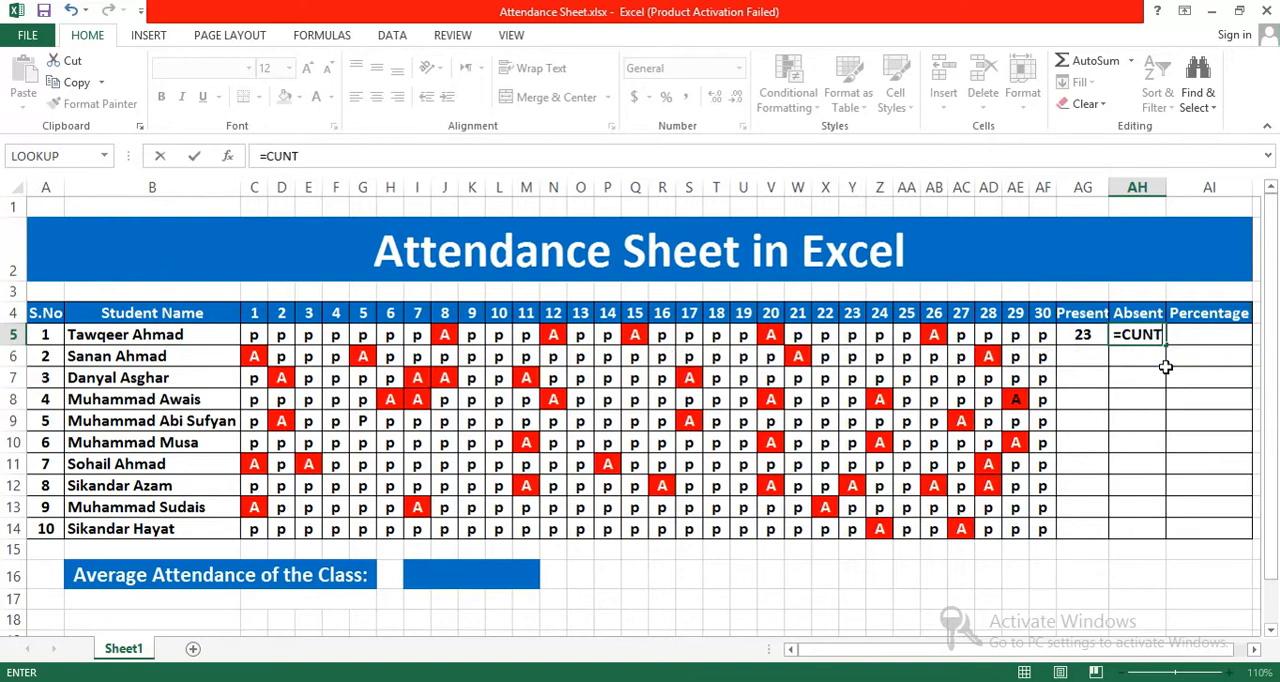
key("BackSpace")
key("BackSpace")
key("BackSpace")
key("BackSpace")
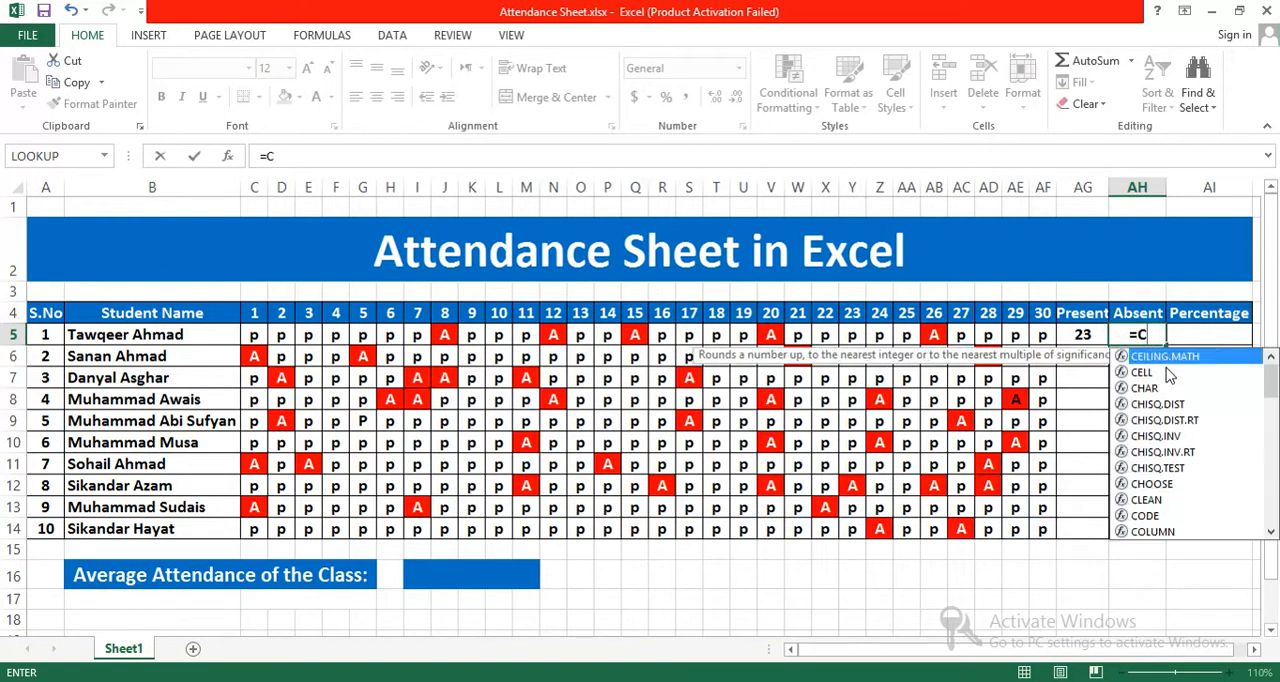
type("OUNT")
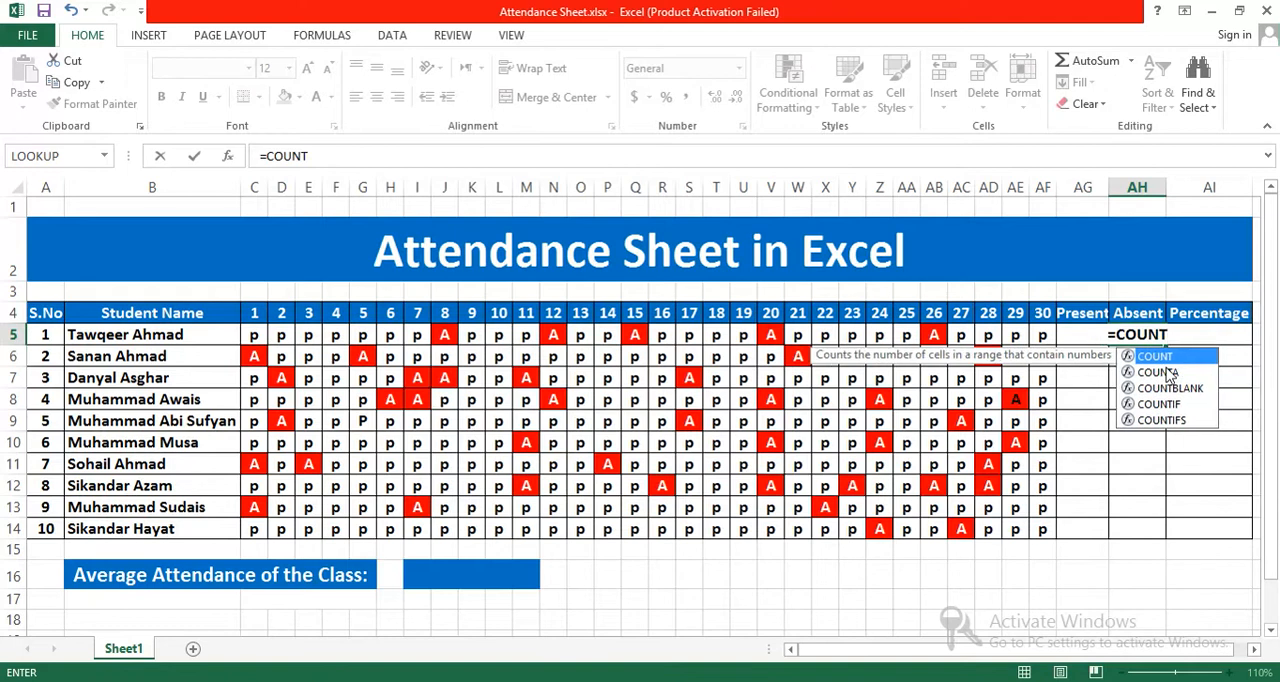
type("IF(")
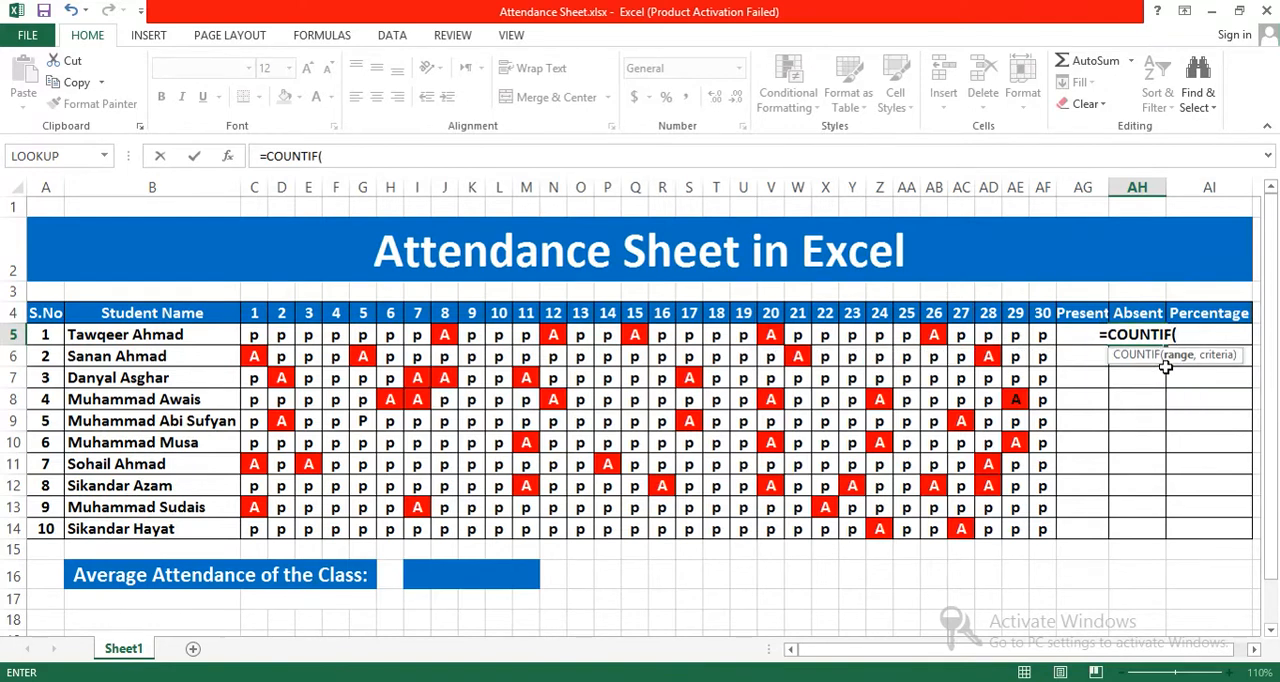
left_click_drag(254, 335, 1040, 340)
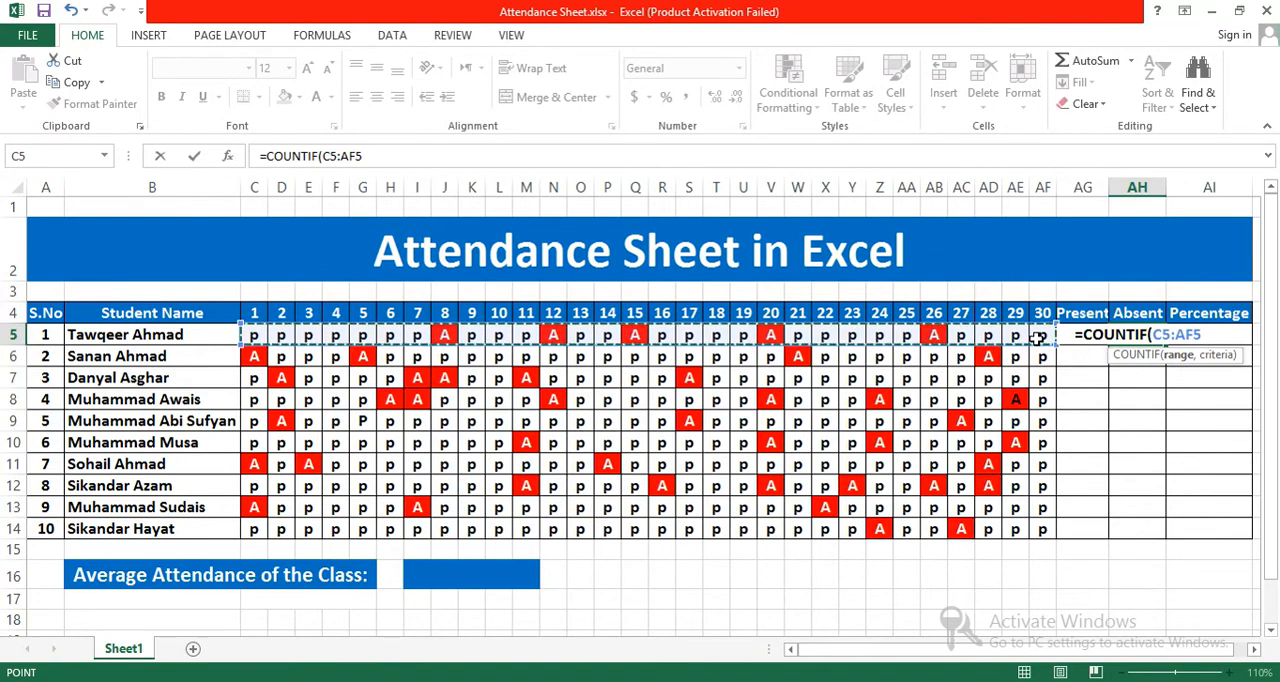
type(",\"")
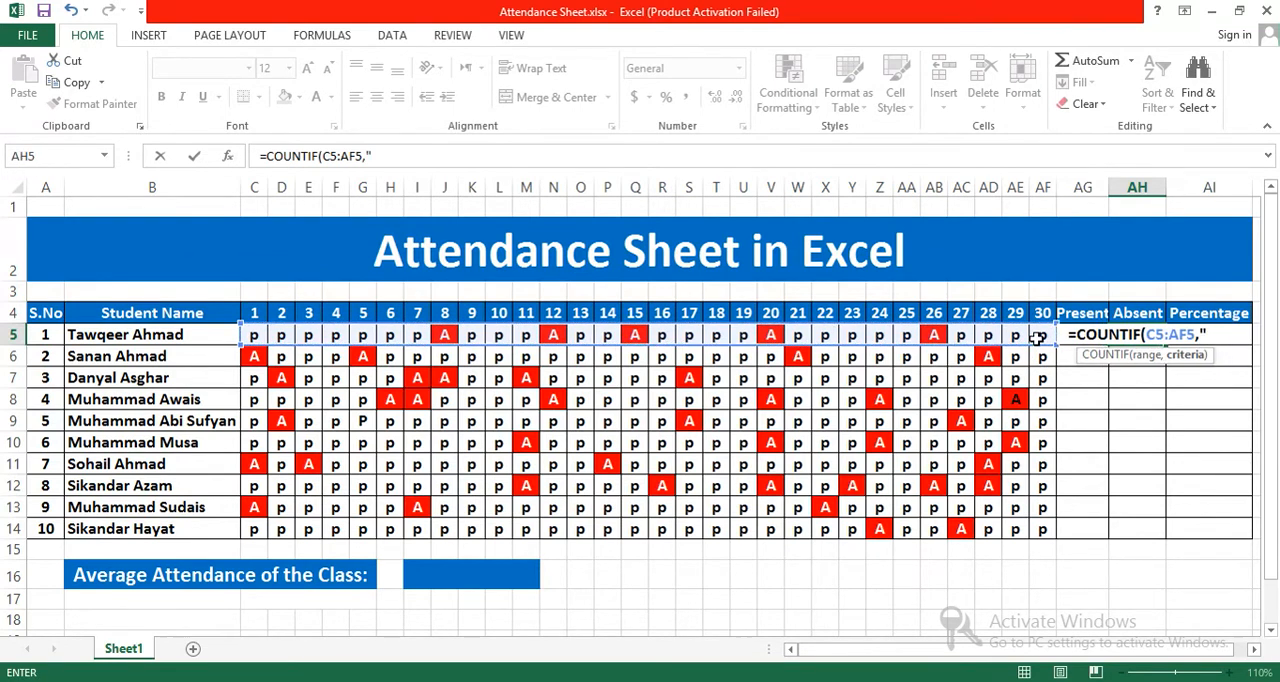
type("A")
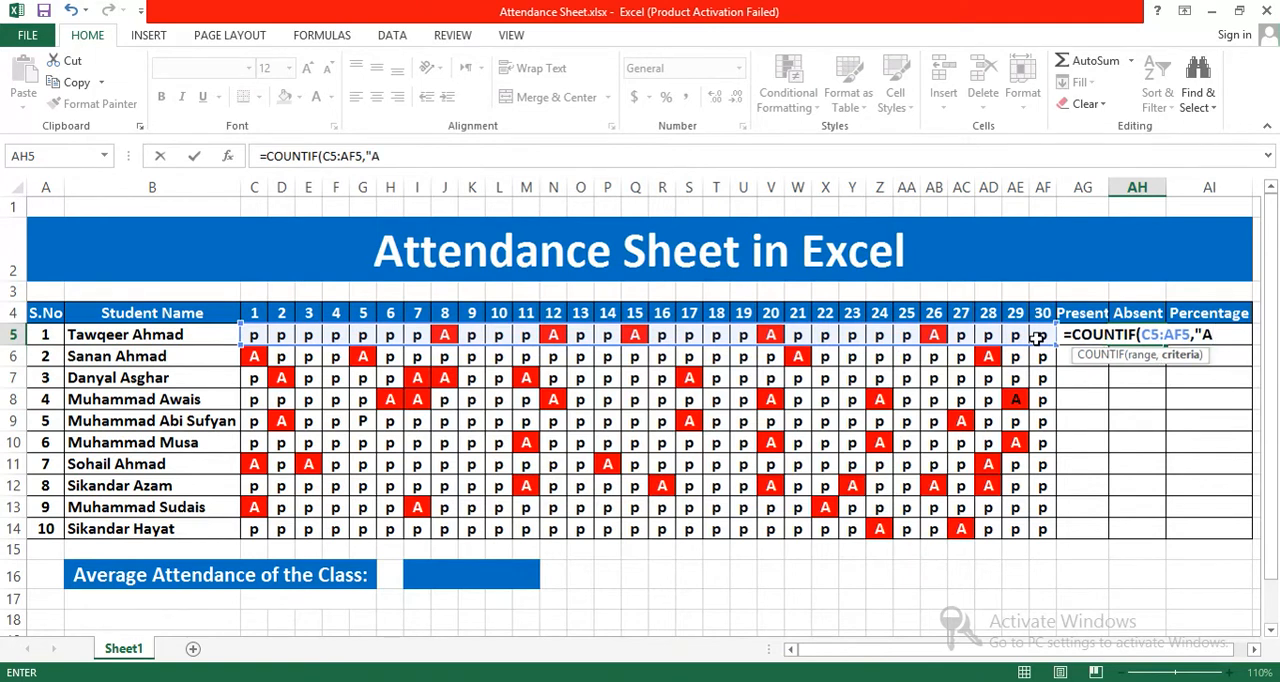
type("\"")
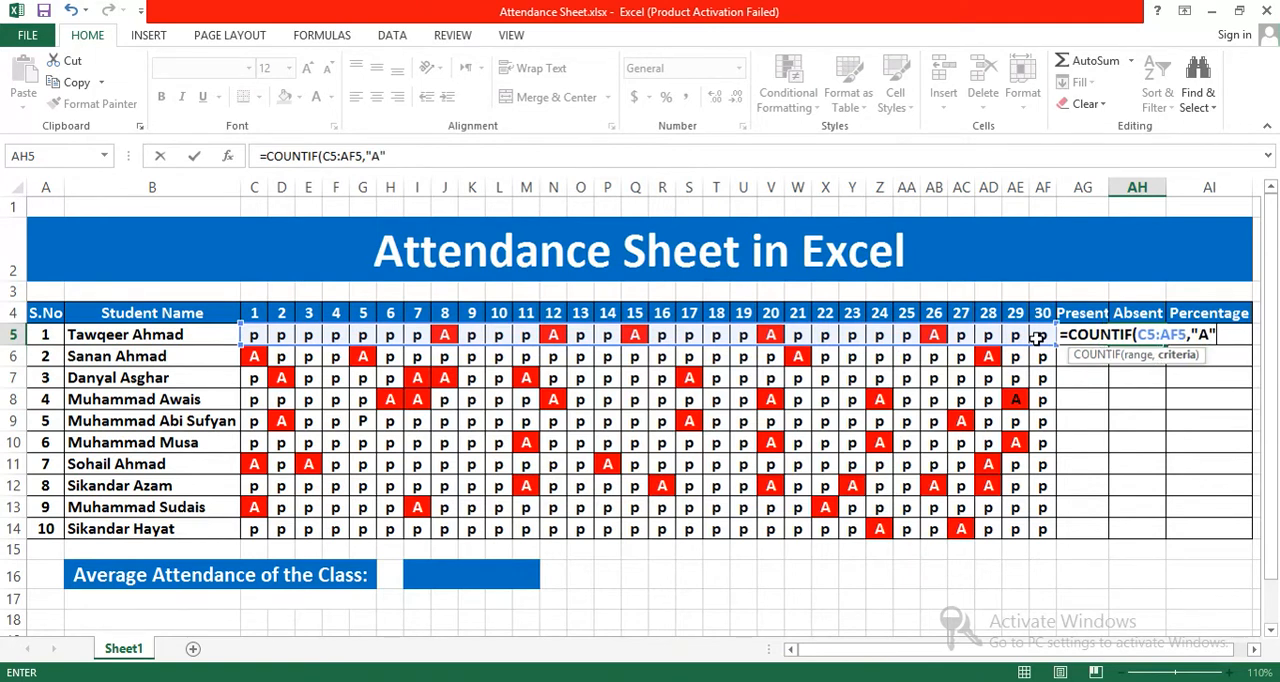
type(")")
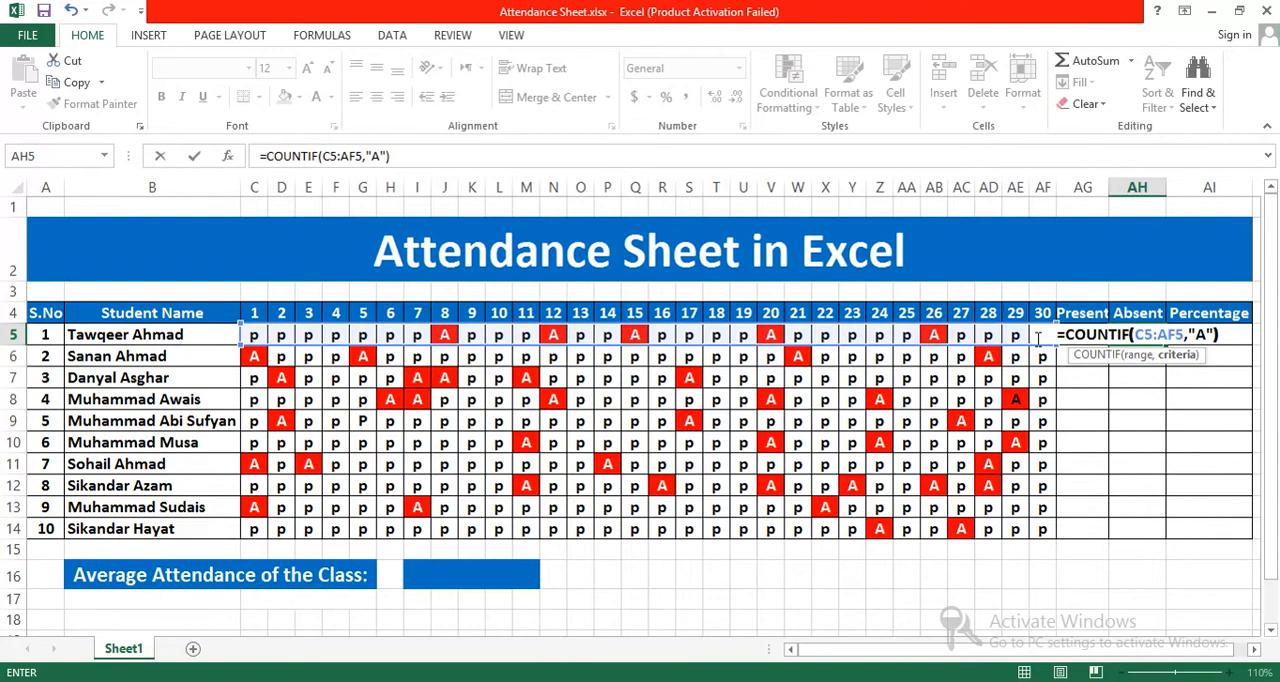
key("Return")
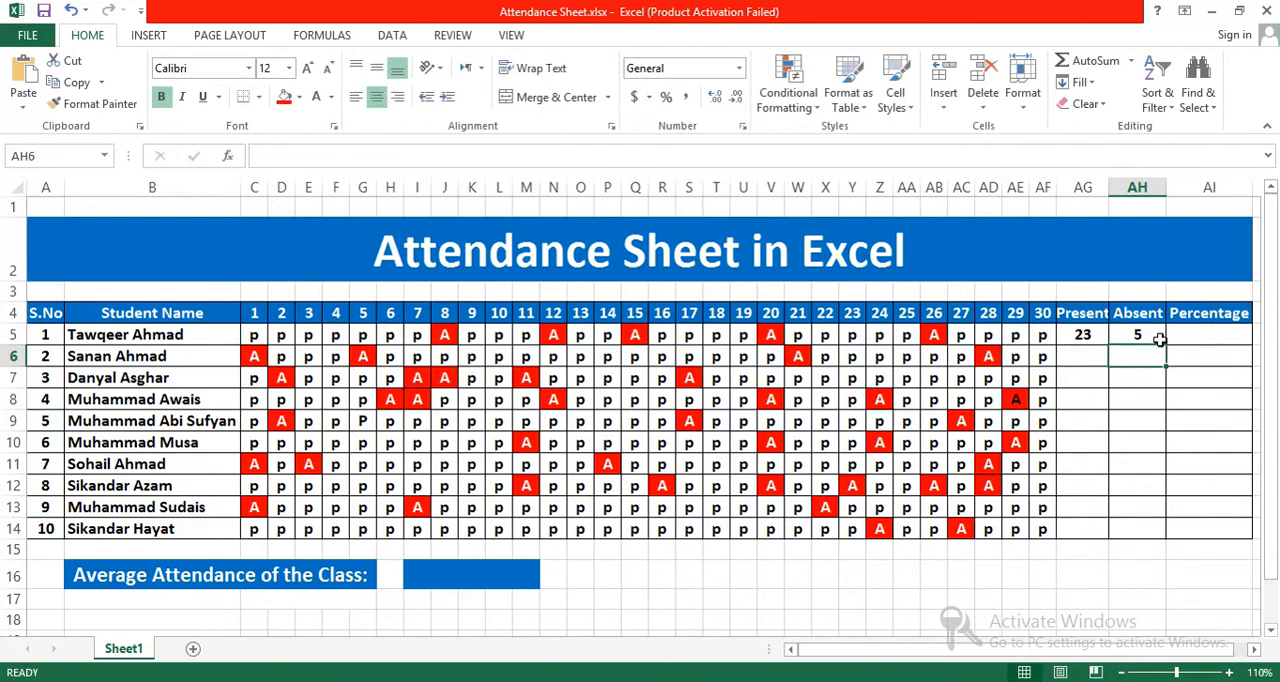
Step: Fill the Present formula from AG5 down to AG14 for all ten students
left_click(1145, 336)
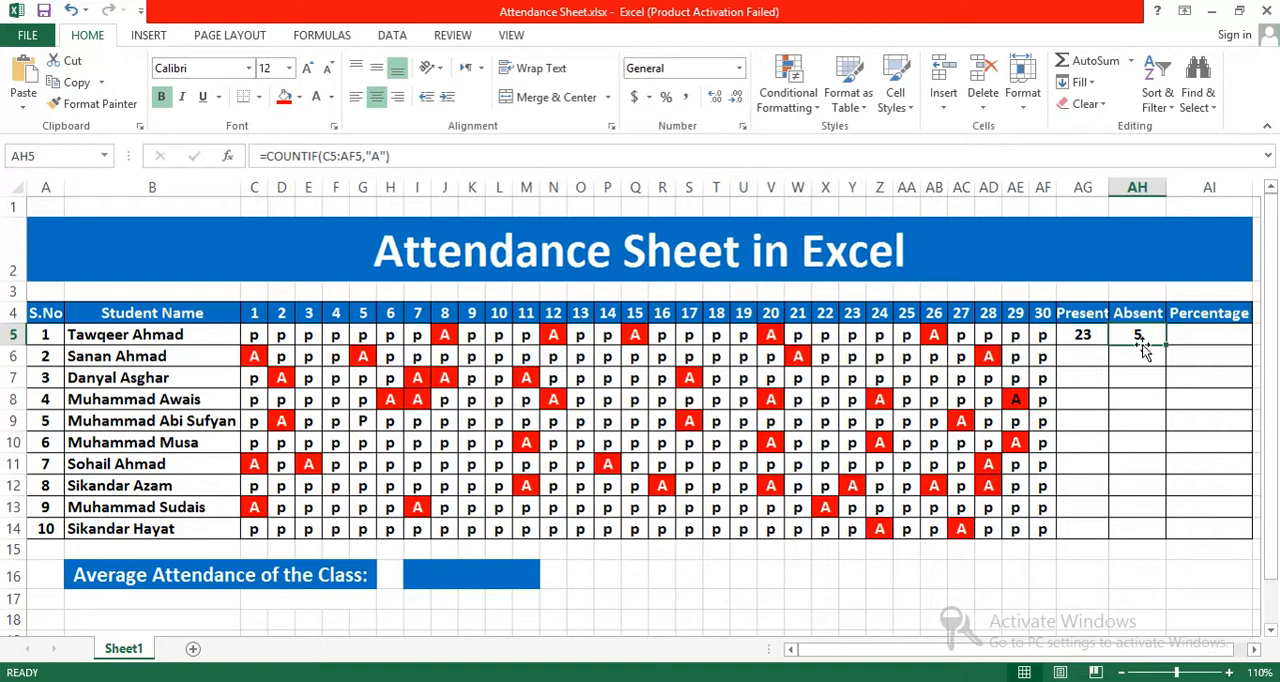
left_click(1092, 336)
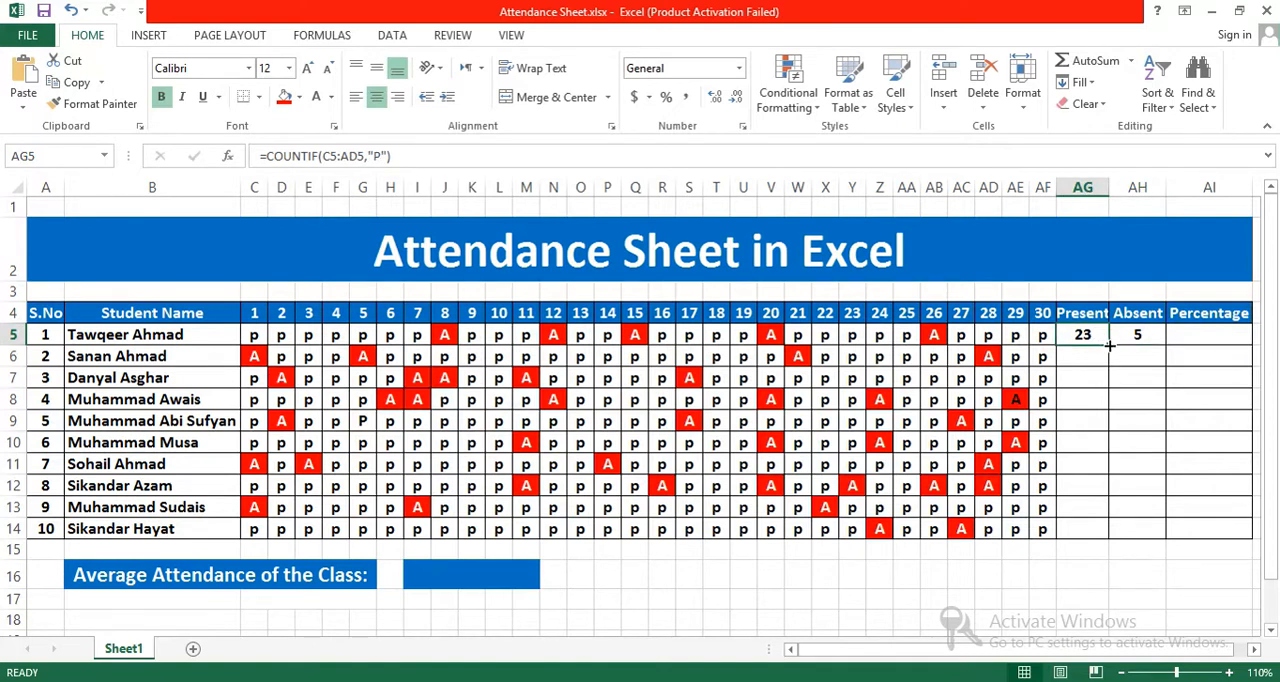
left_click_drag(1108, 345, 1106, 537)
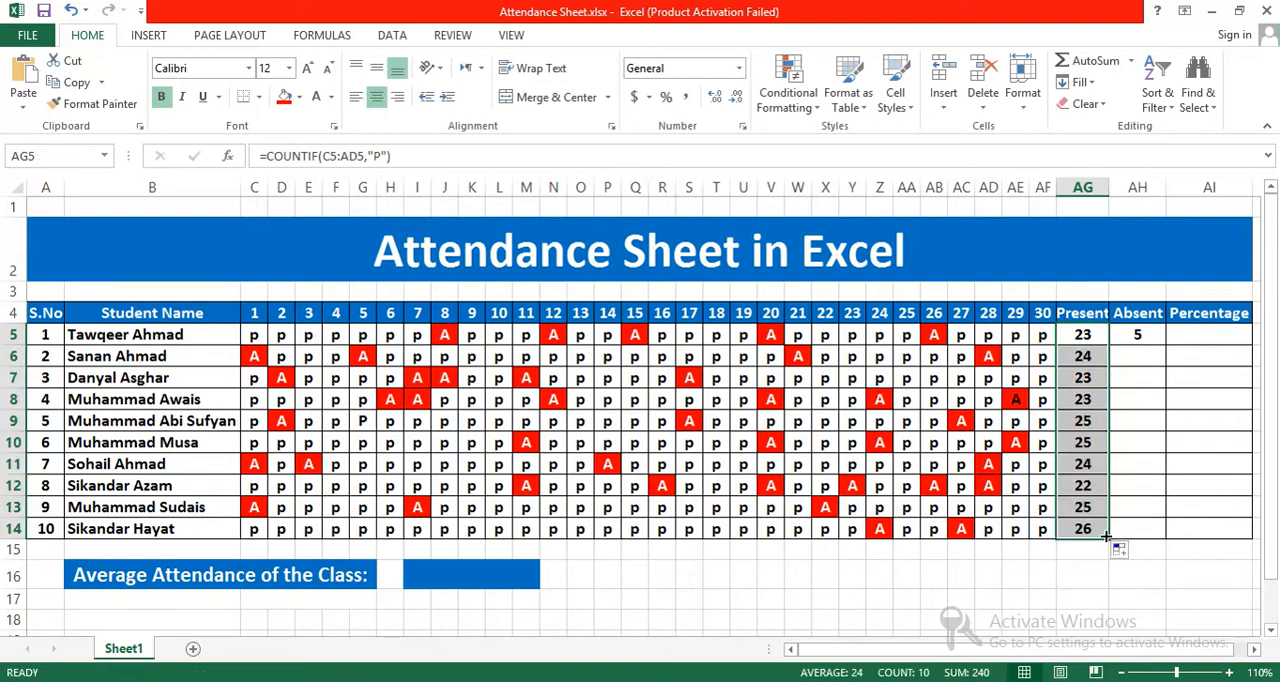
Step: Fill the Absent formula from AH5 down to AH14 for all ten students and slightly widen the Present column AG
left_click(1155, 334)
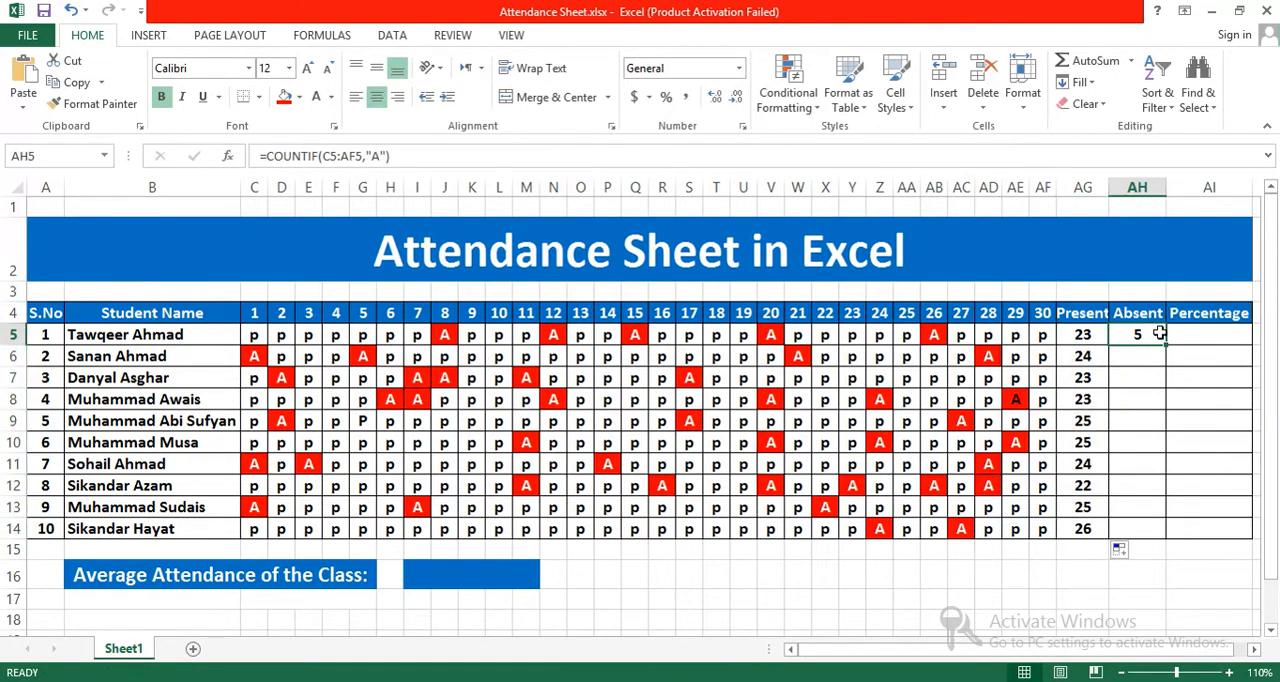
left_click_drag(1166, 346, 1160, 531)
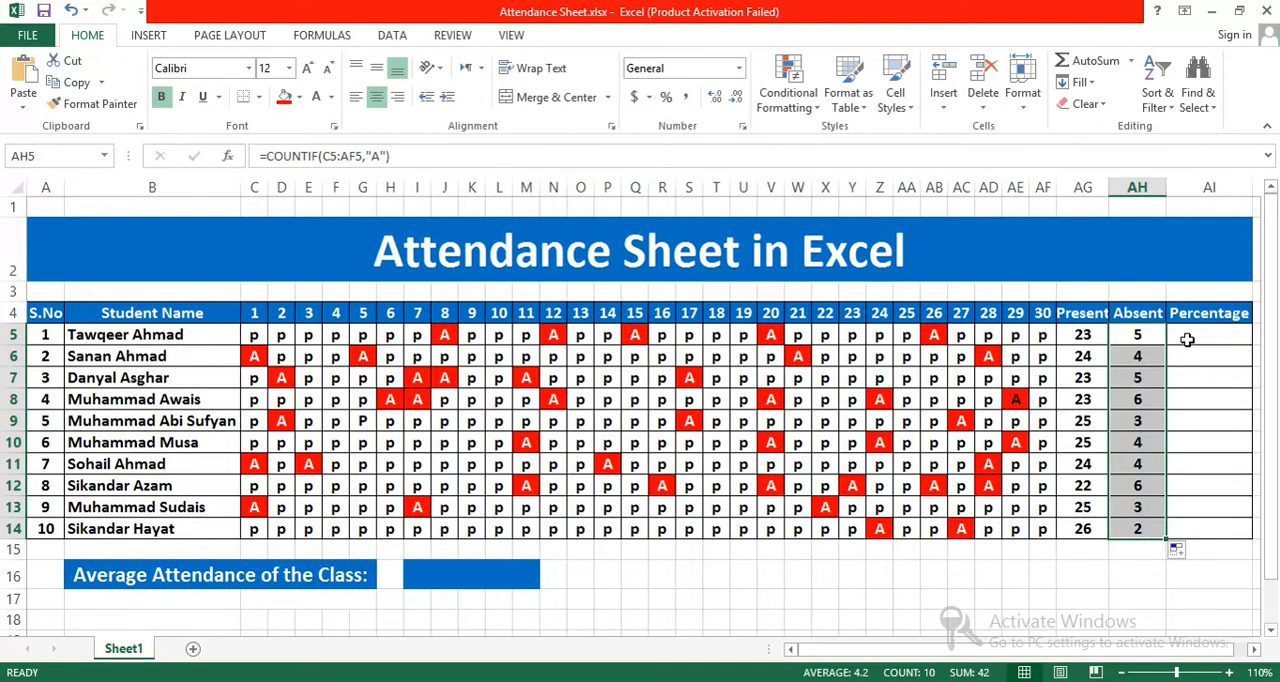
left_click(1098, 332)
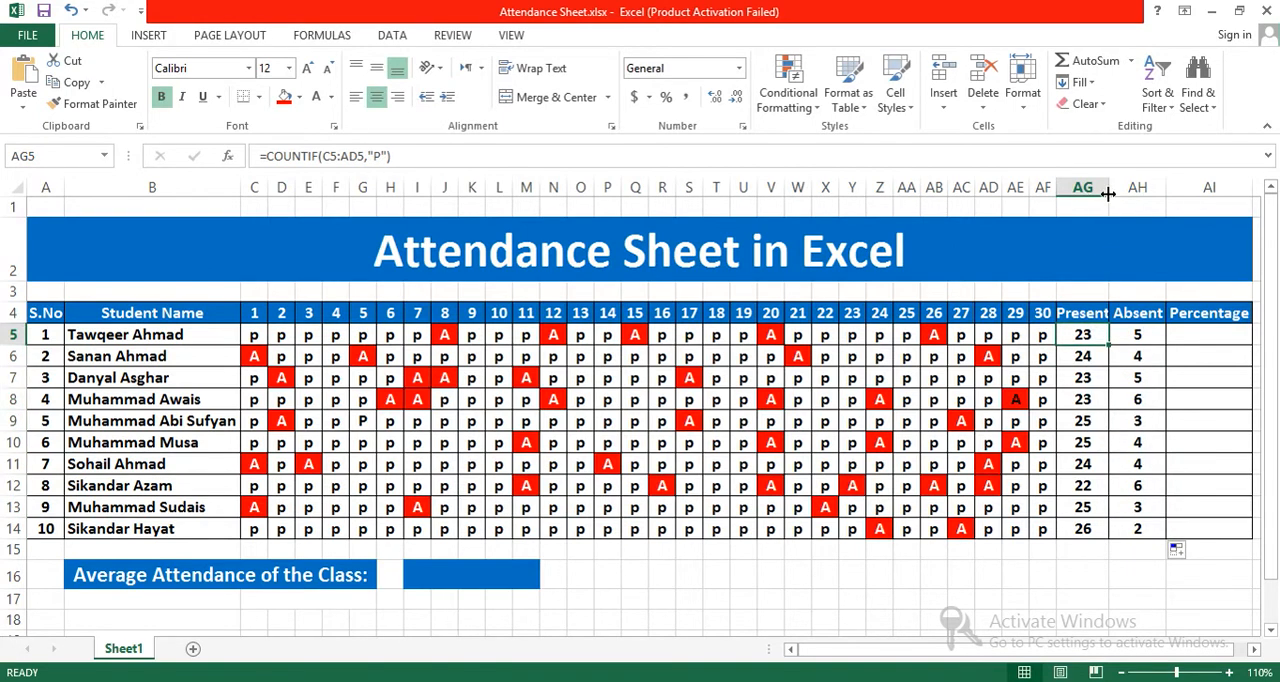
left_click_drag(1108, 191, 1118, 191)
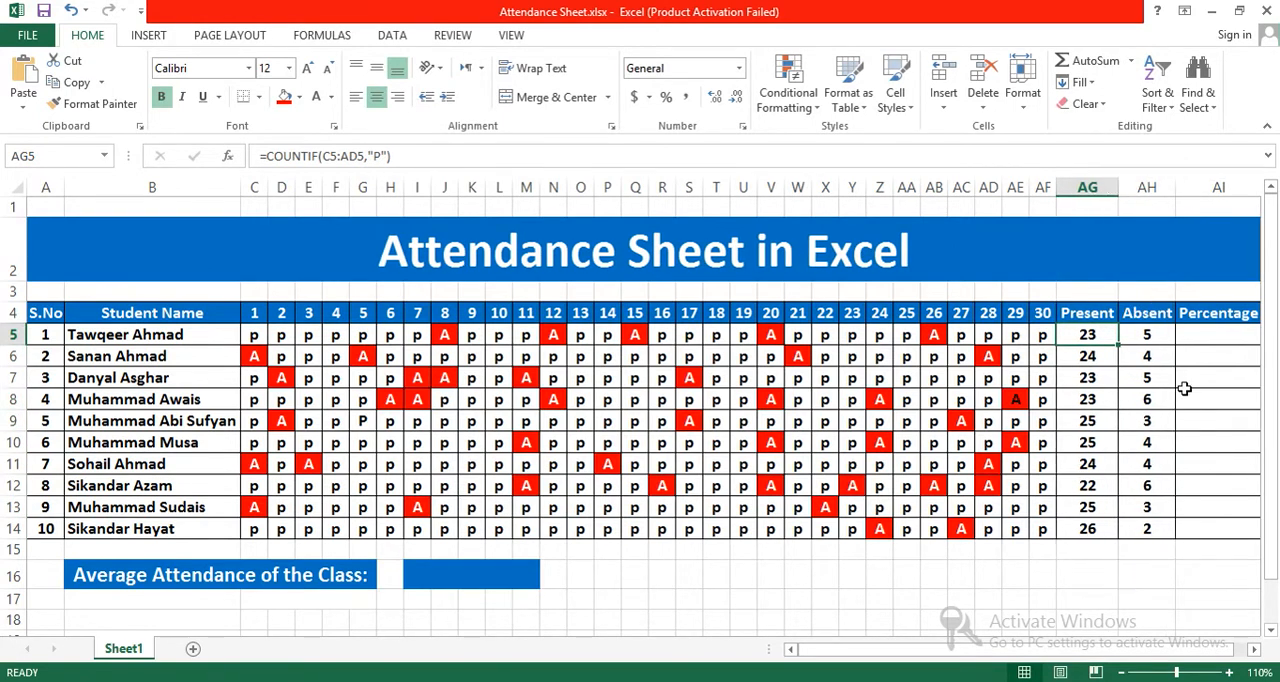
Step: Enter the formula =PRODUCT(AG5/30*100) in AI5 to calculate the first student's attendance percentage
left_click(1199, 338)
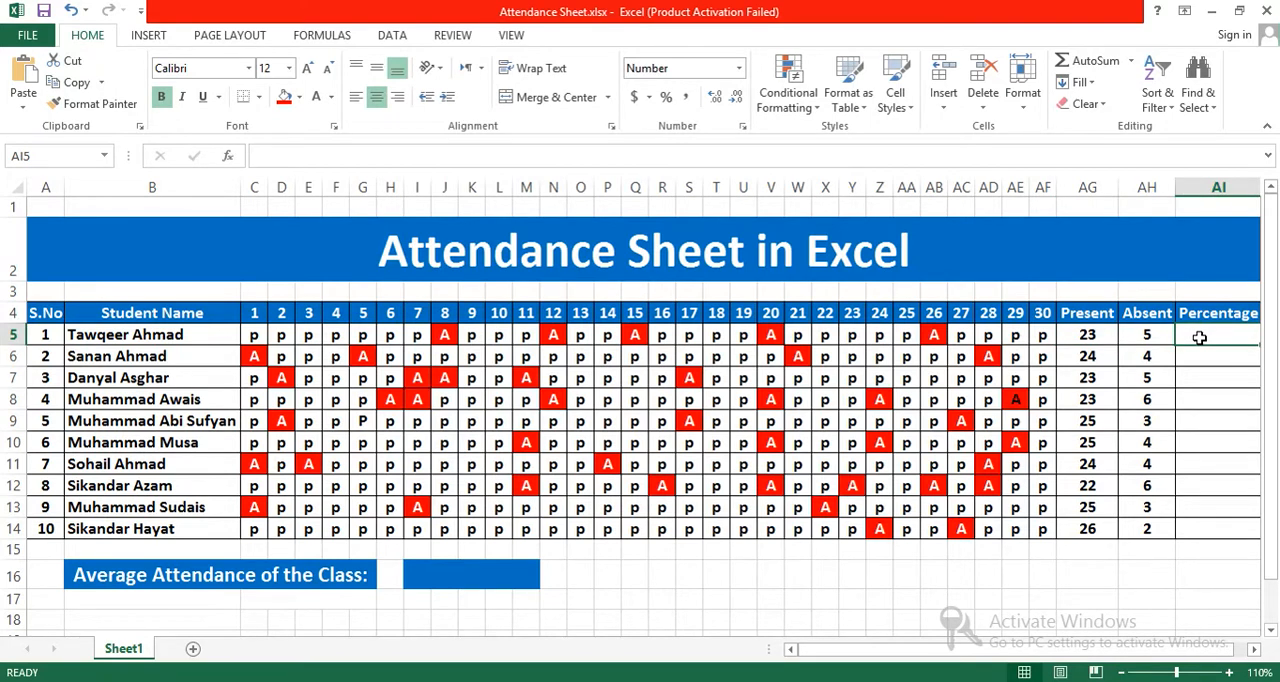
left_click_drag(63, 180, 61, 180)
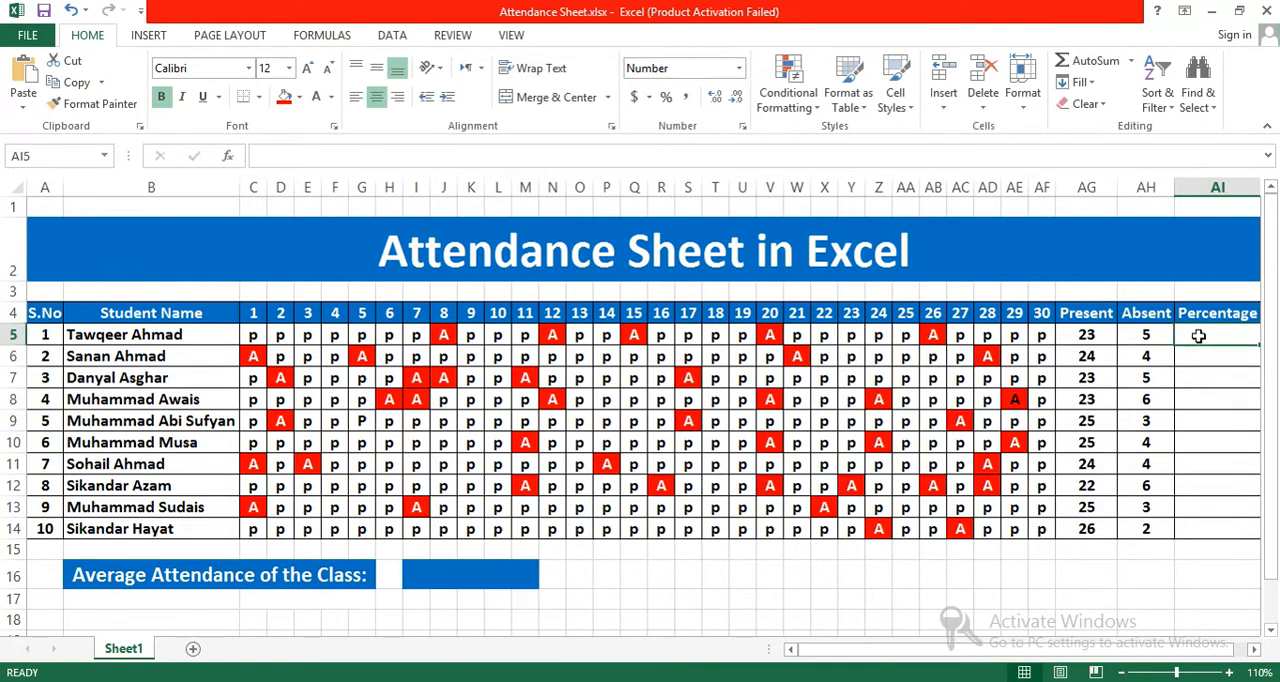
type("=")
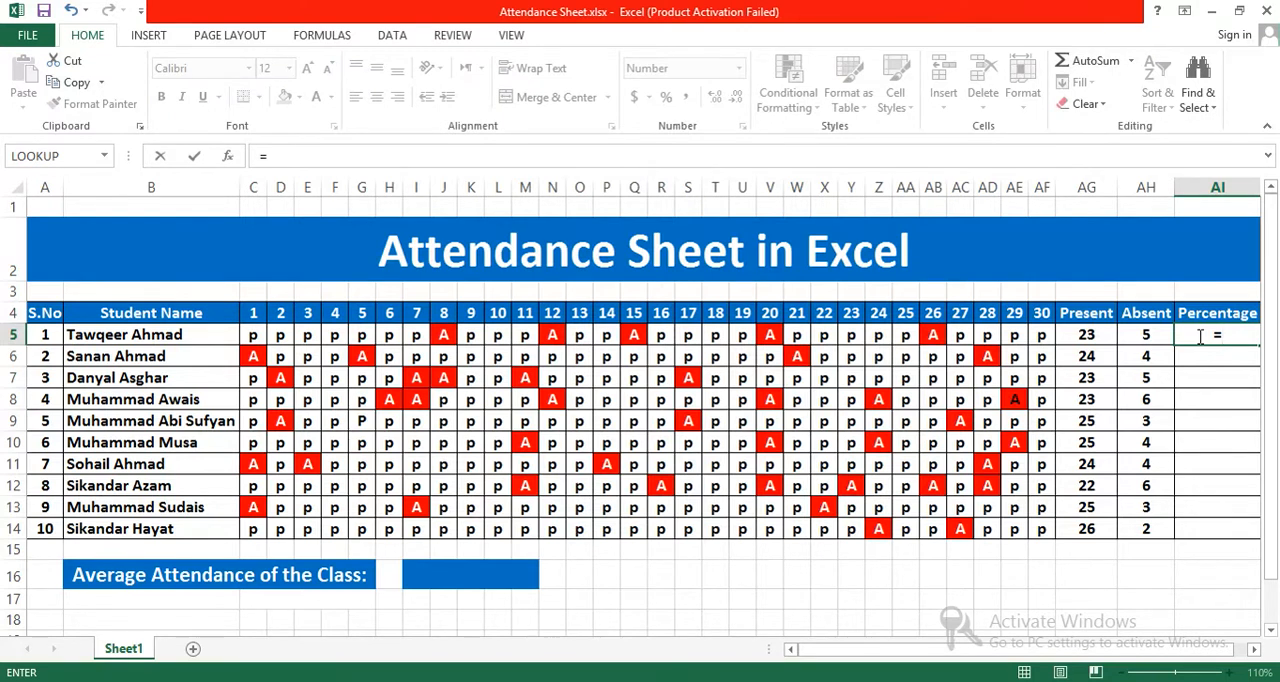
type("P")
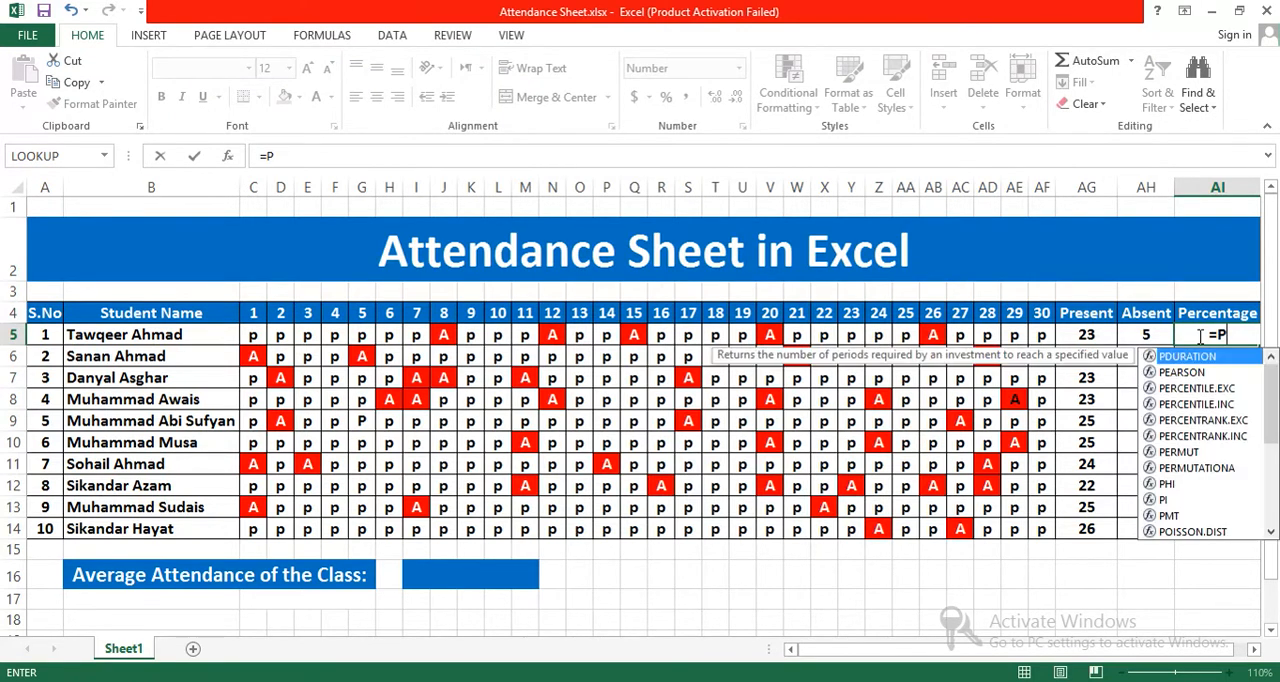
type("RODUCT")
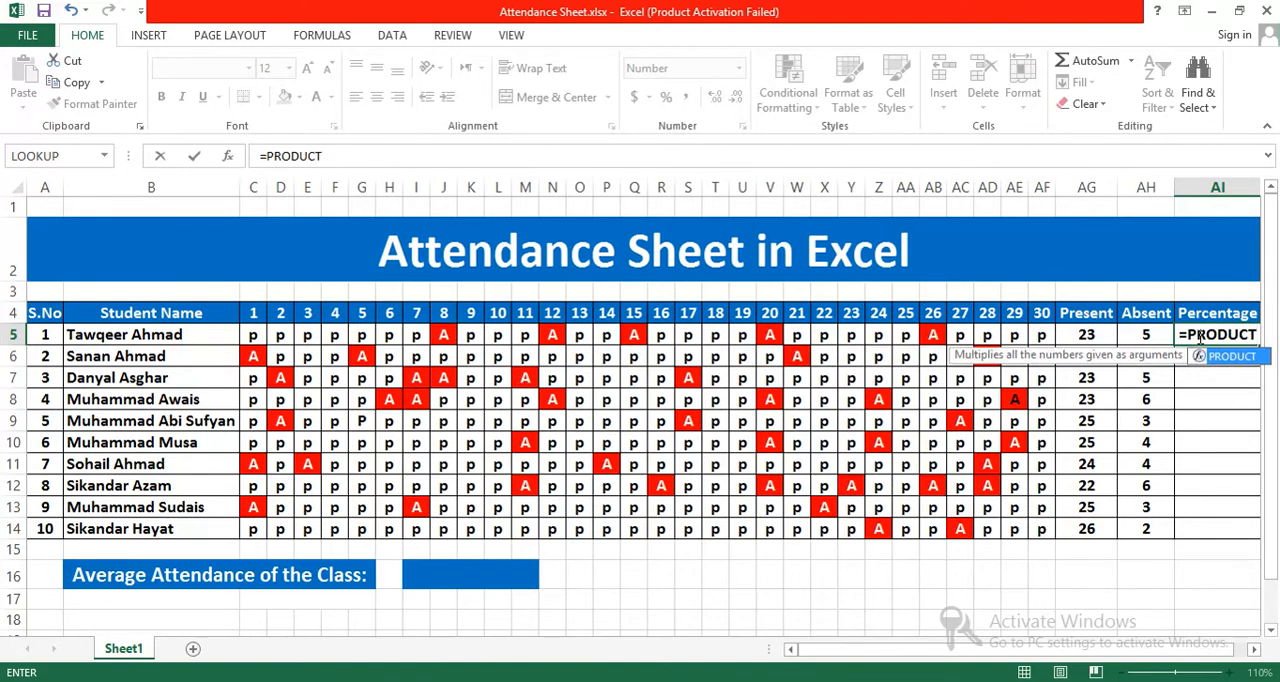
type("(")
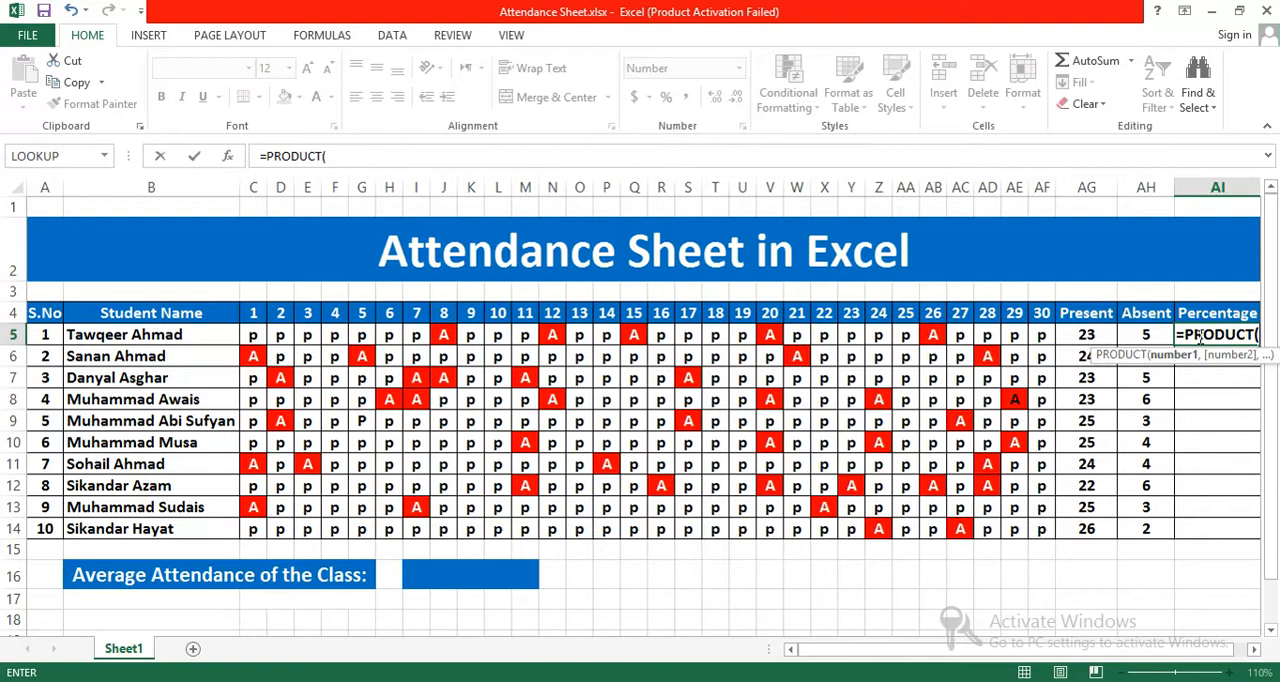
left_click(1078, 334)
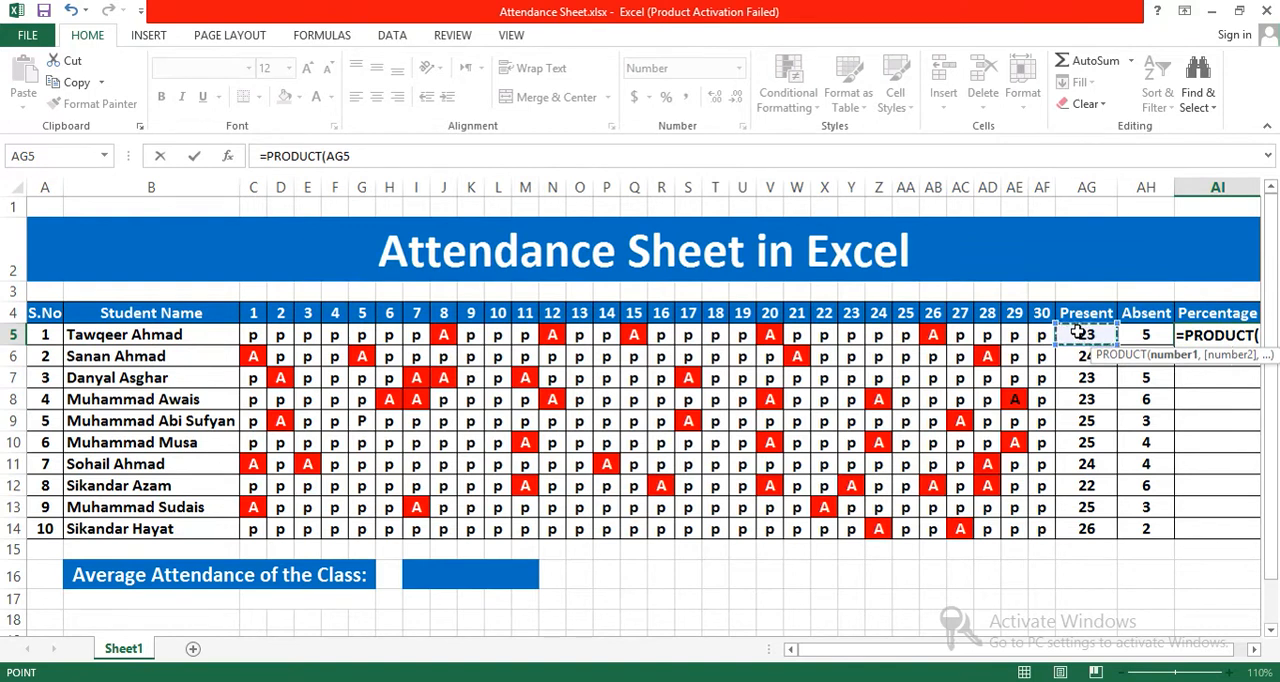
left_click_drag(1155, 647, 1176, 651)
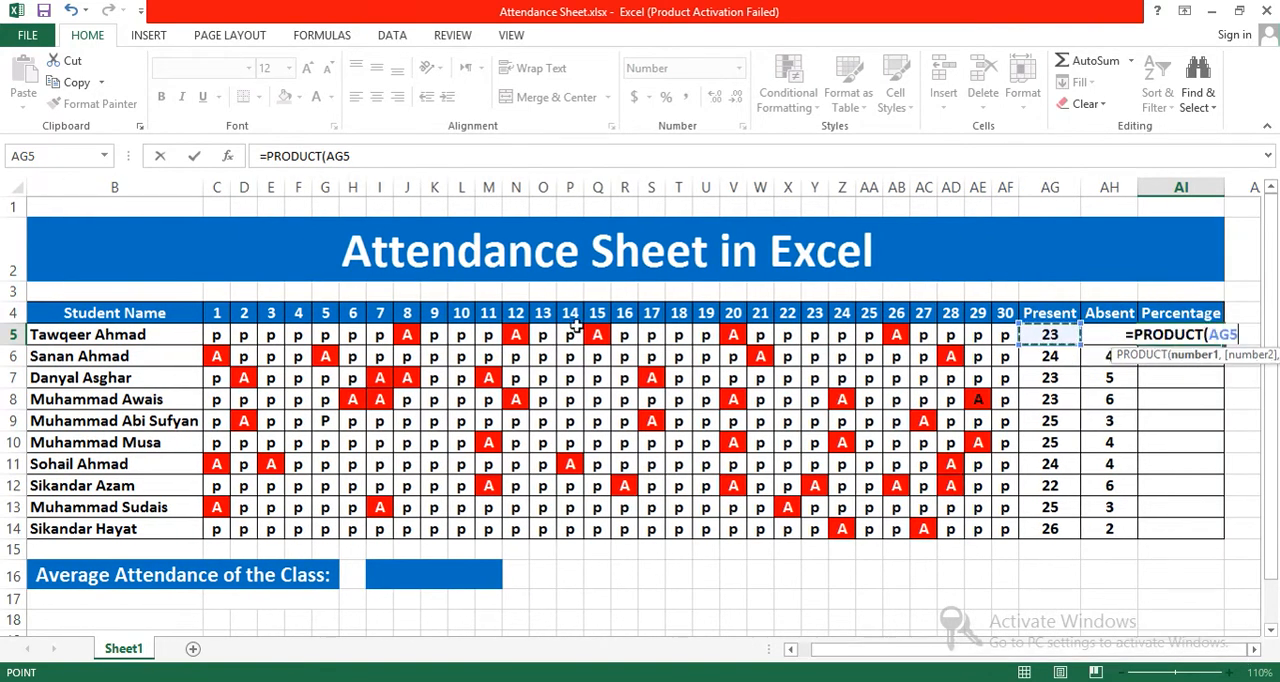
left_click(377, 155)
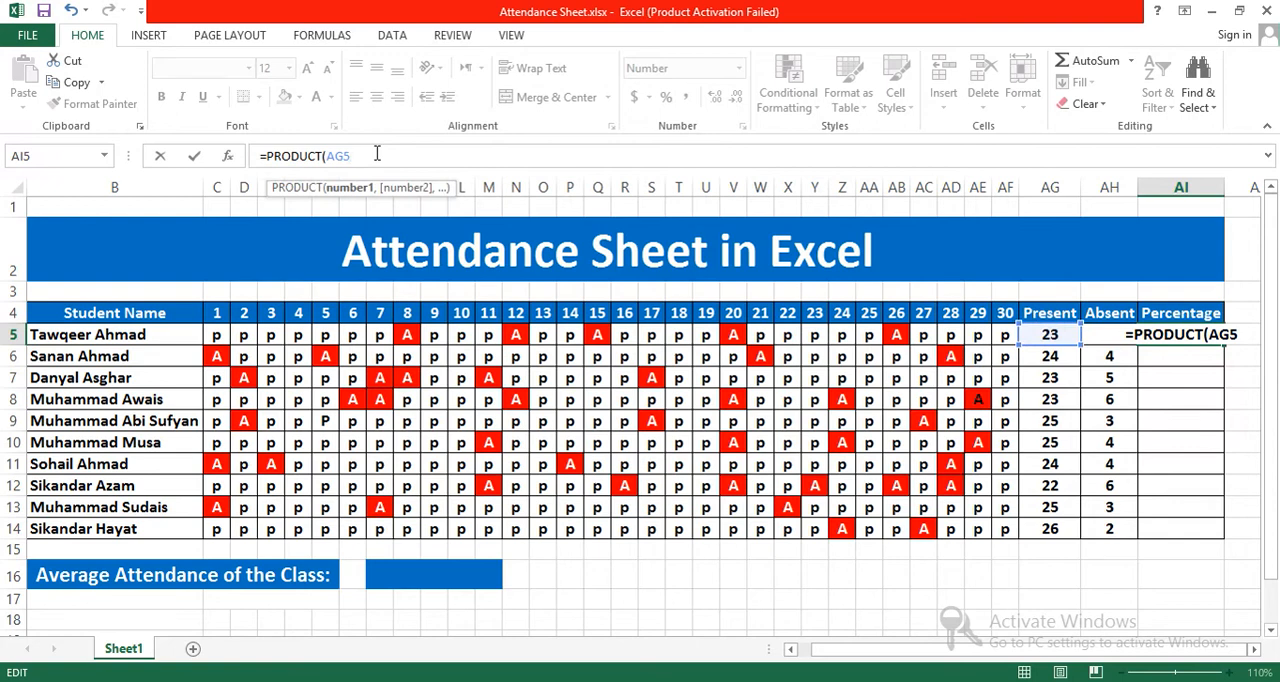
type("/")
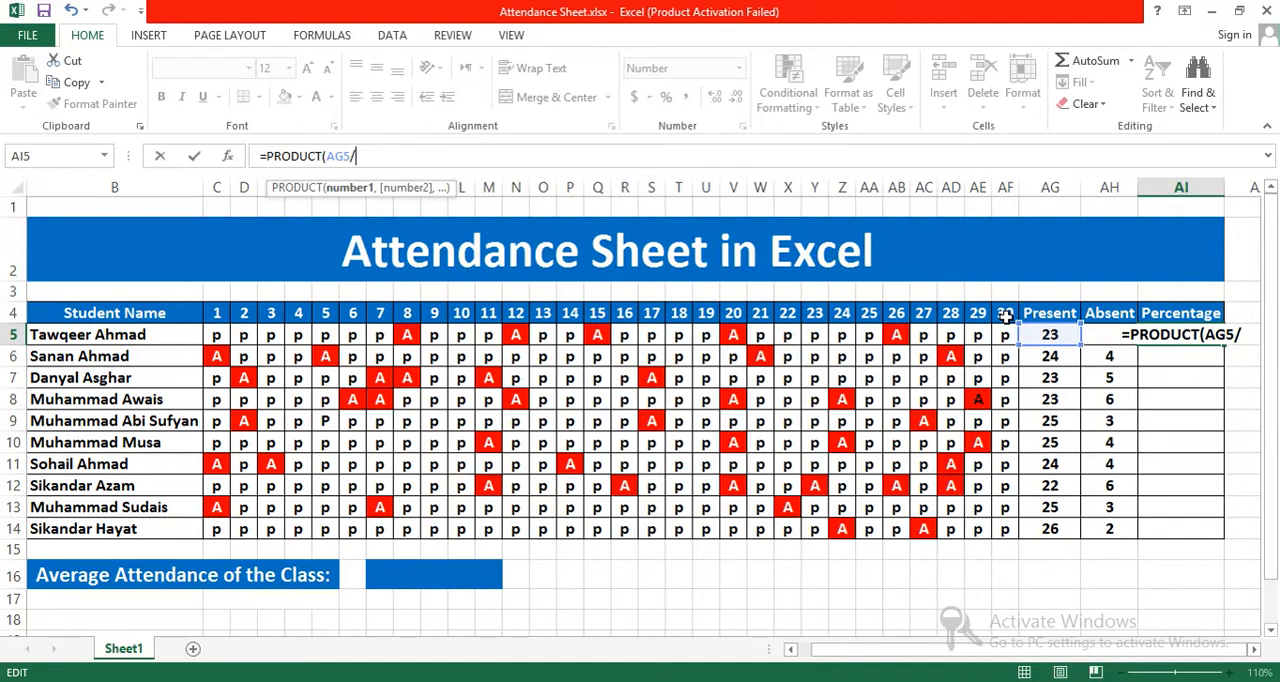
type("30")
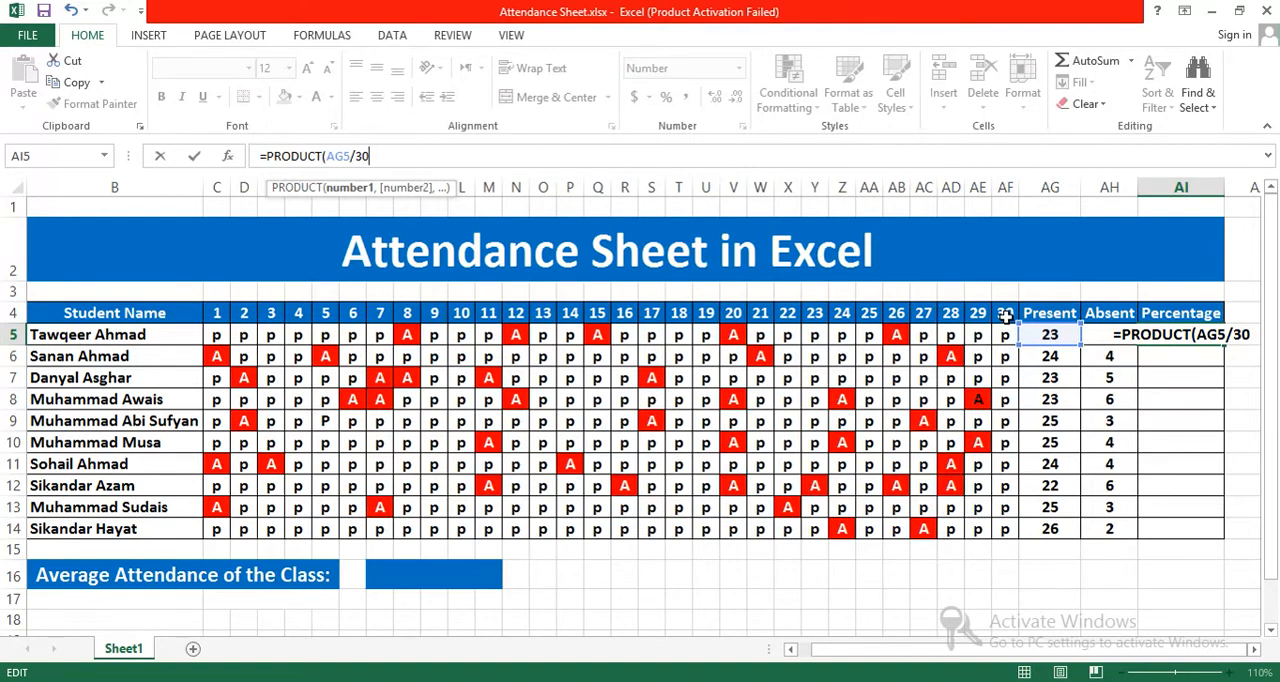
type("*")
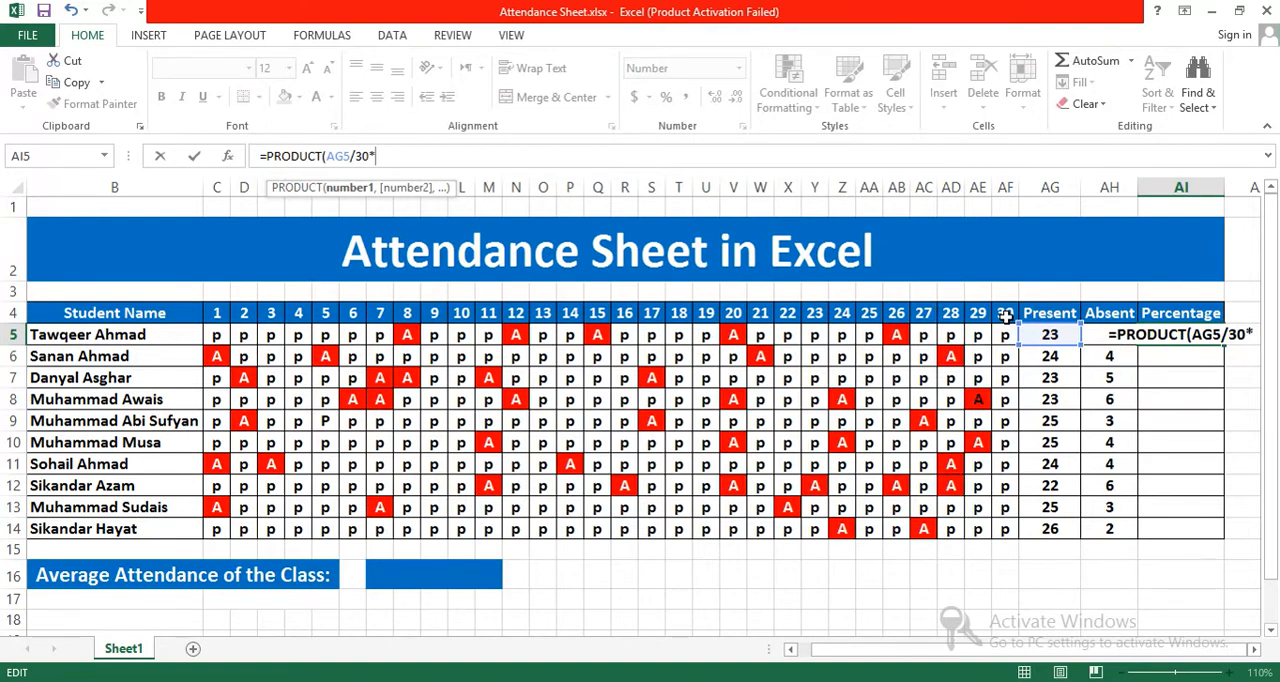
type("10")
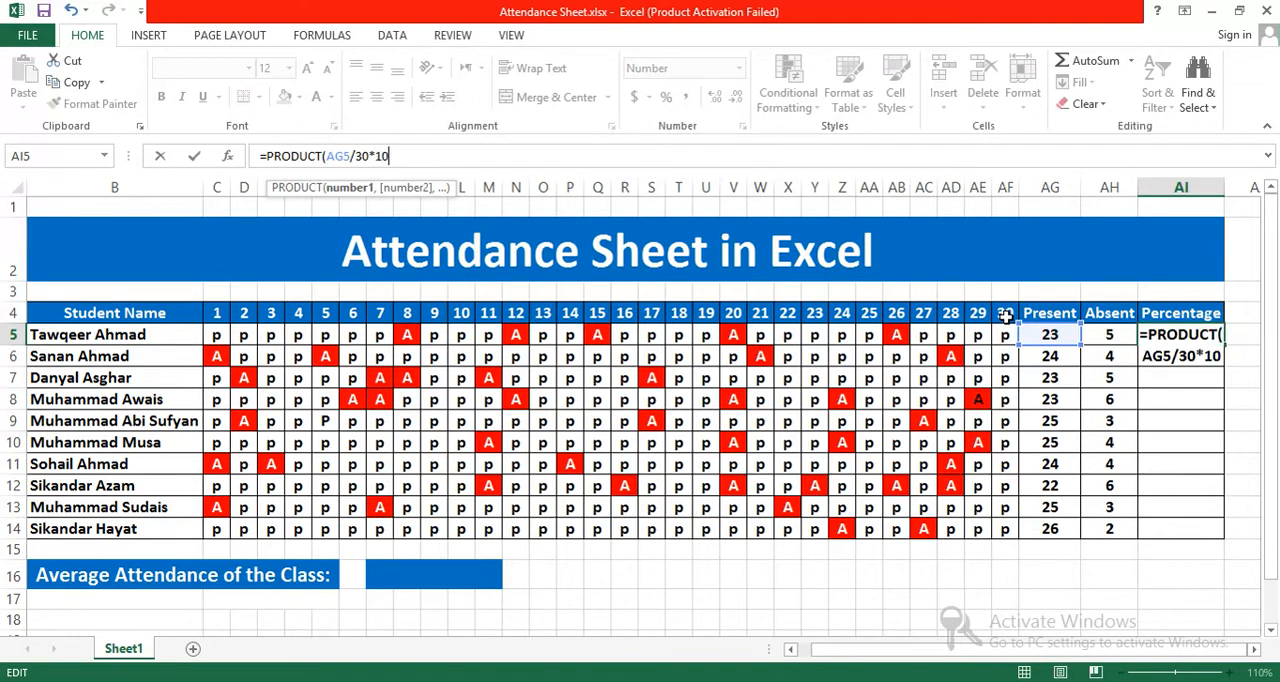
type("0)")
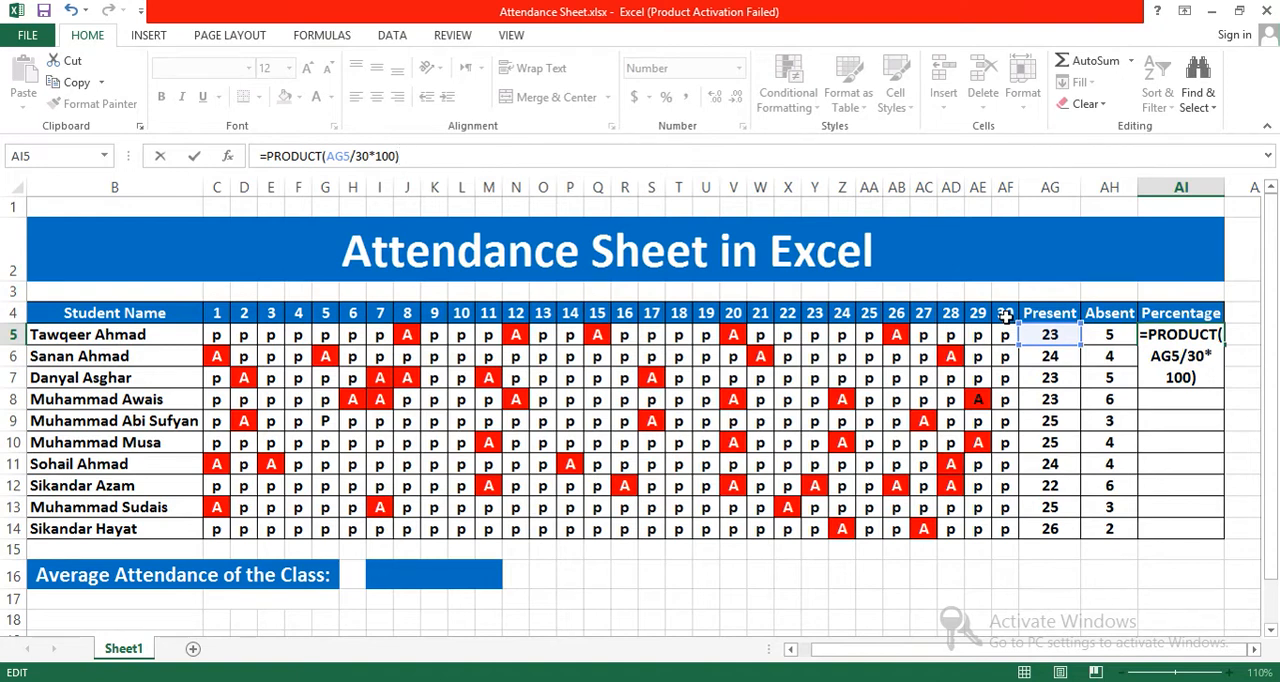
key("Return")
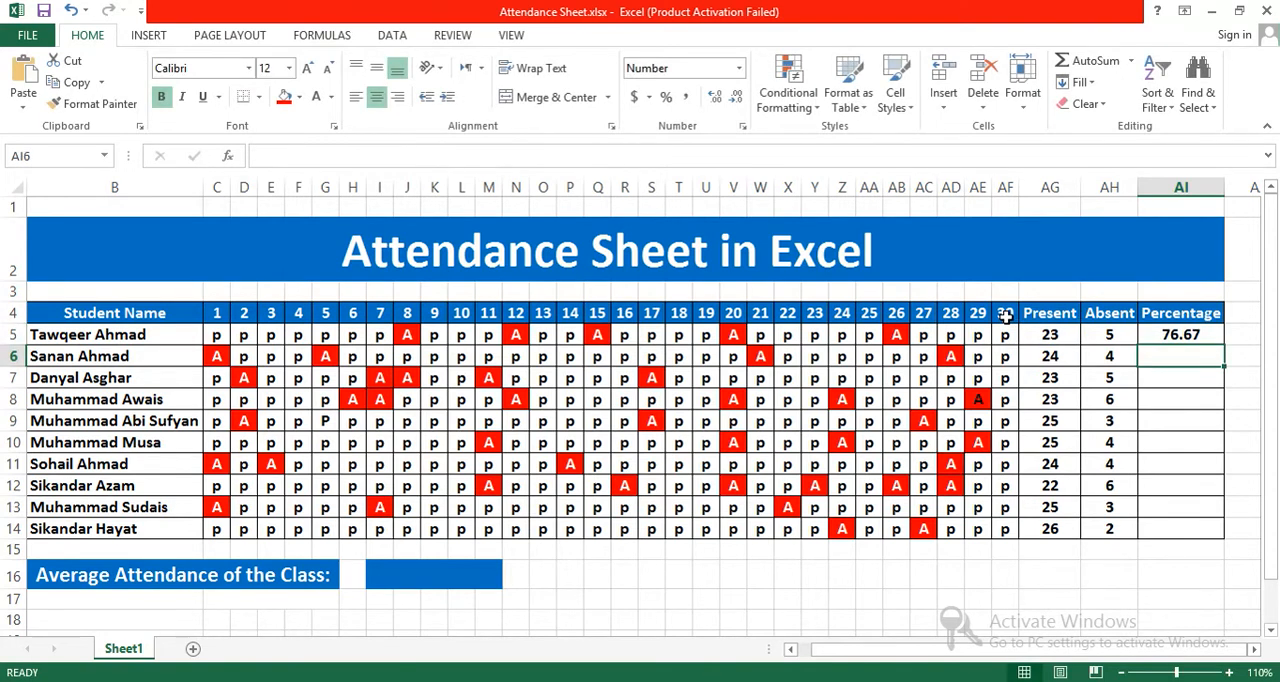
Step: Fill the Percentage formula from AI5 down to AI14 for all ten students
left_click(1195, 335)
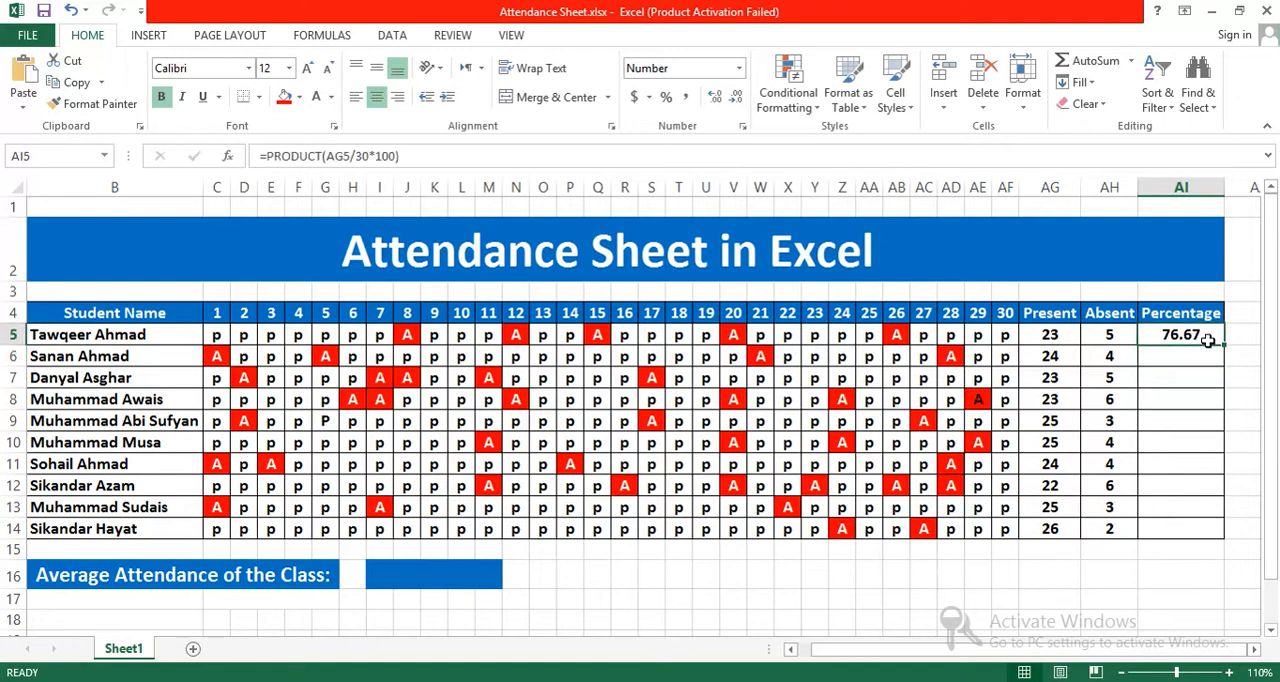
left_click_drag(1224, 357, 1218, 533)
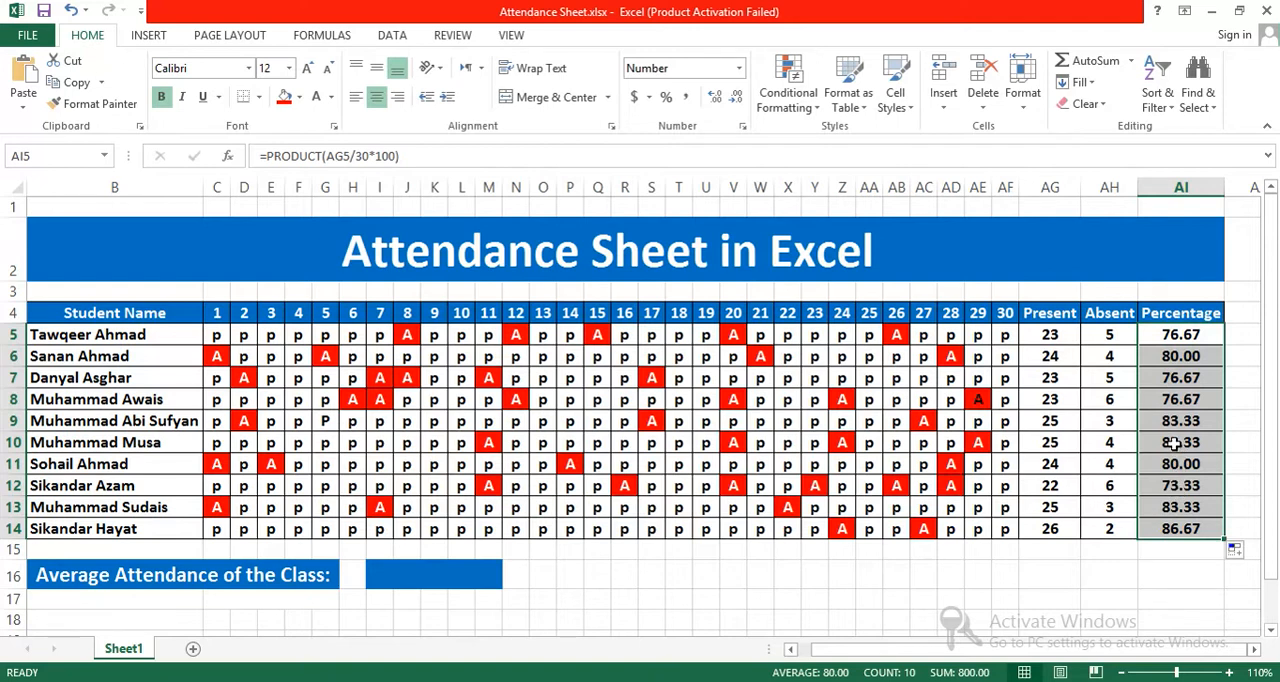
left_click(1180, 530)
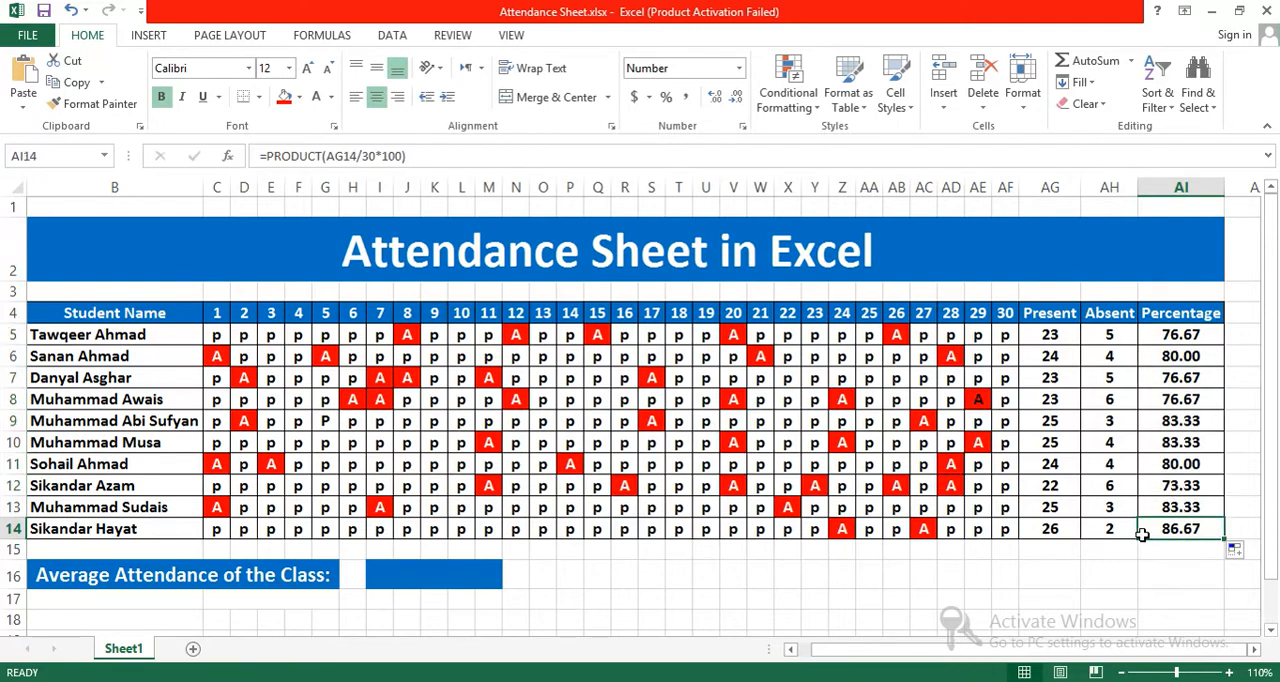
left_click(1125, 529)
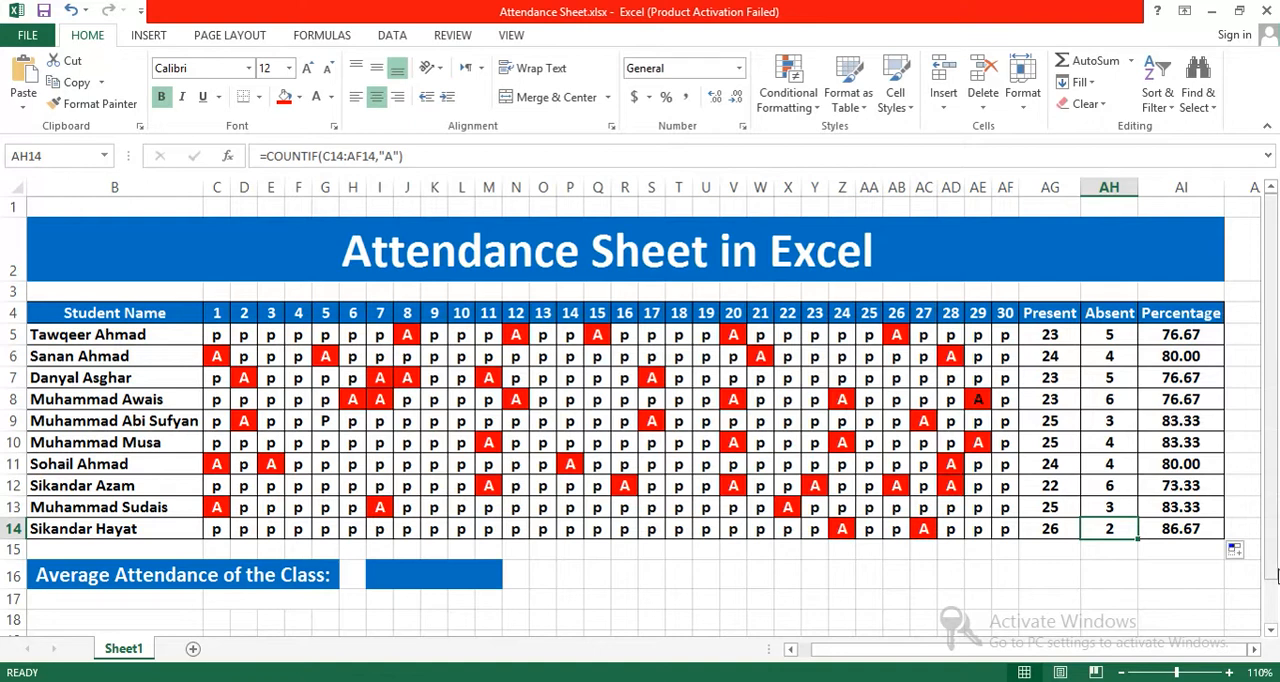
Step: Enter the formula =AVERAGE(AI5:AI14) in the merged cell I16 to calculate the class's average attendance
scroll(1275, 563, "down", 1)
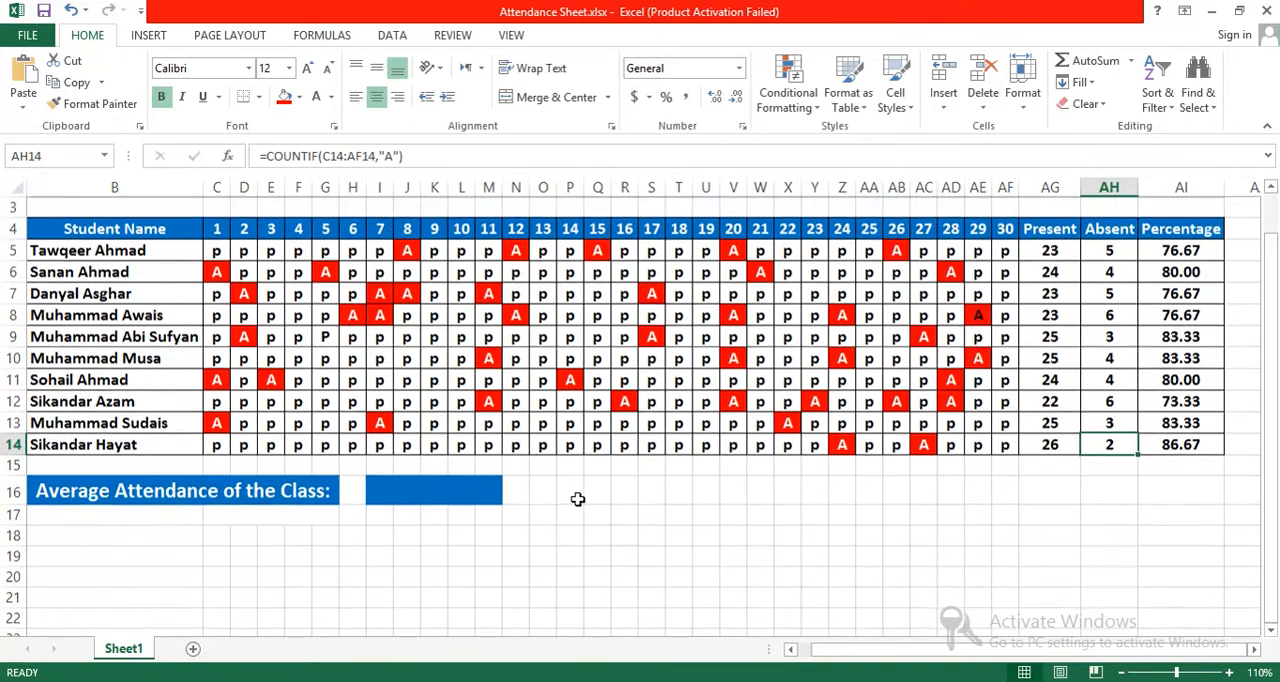
left_click(407, 500)
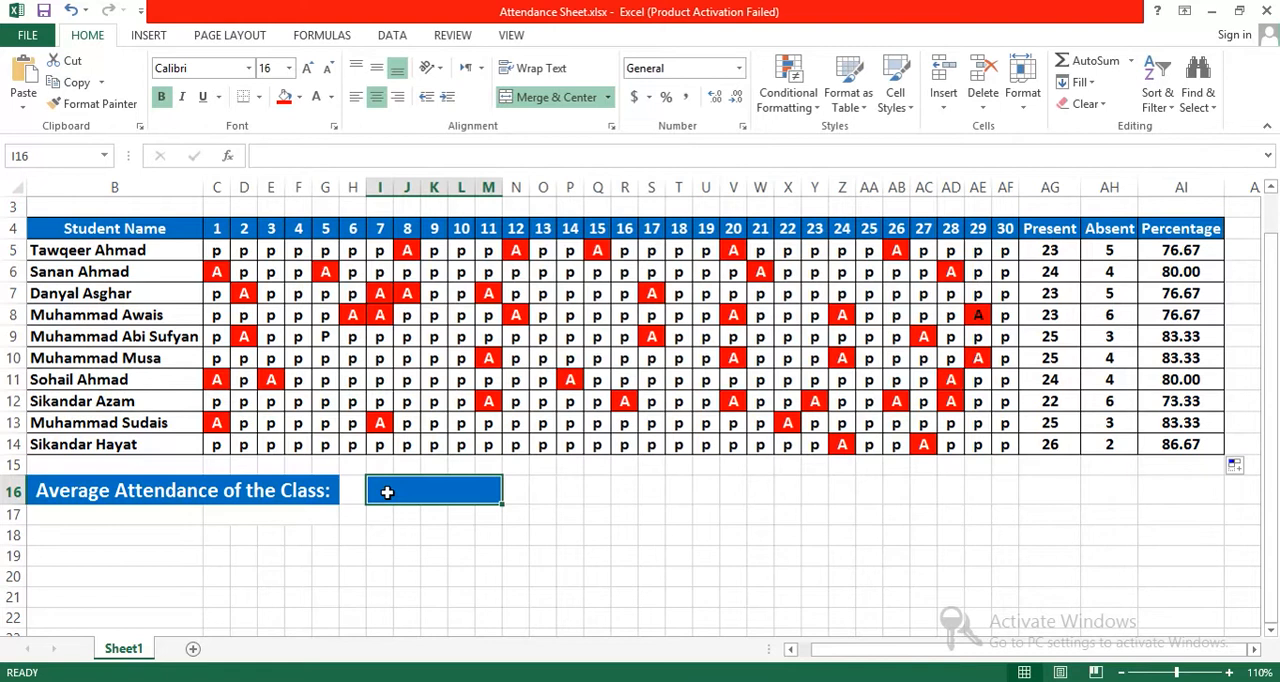
type("=")
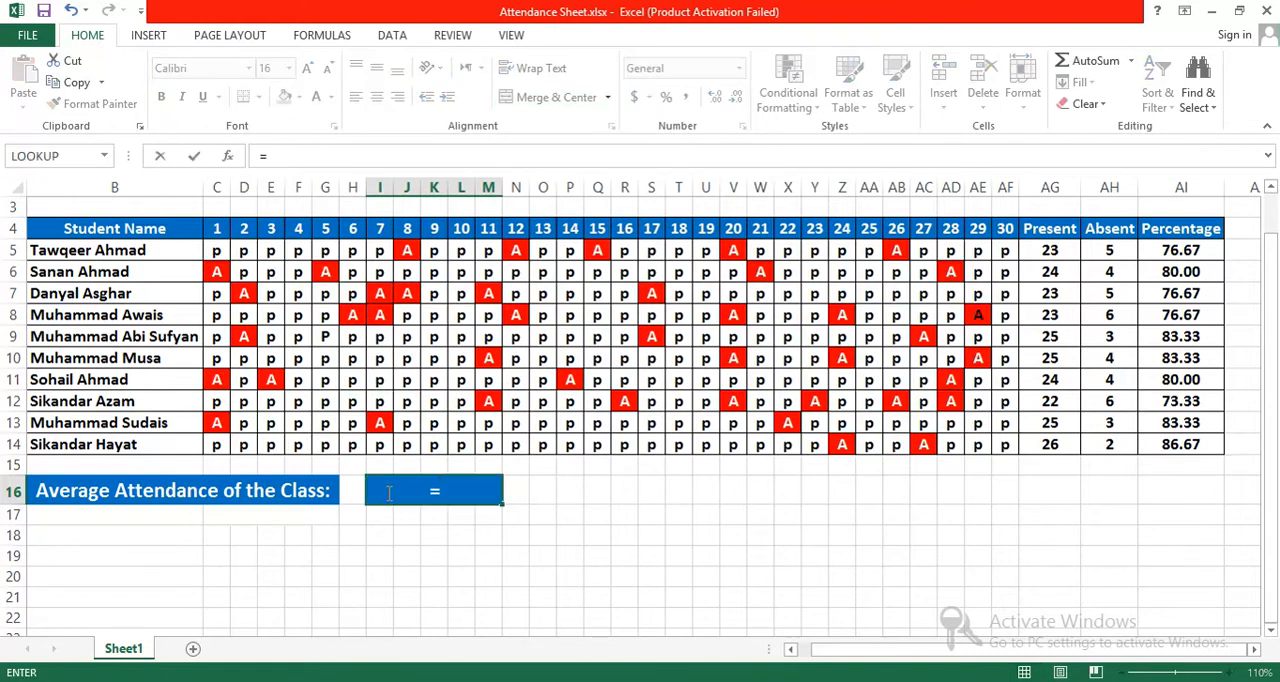
type("AVERAGE")
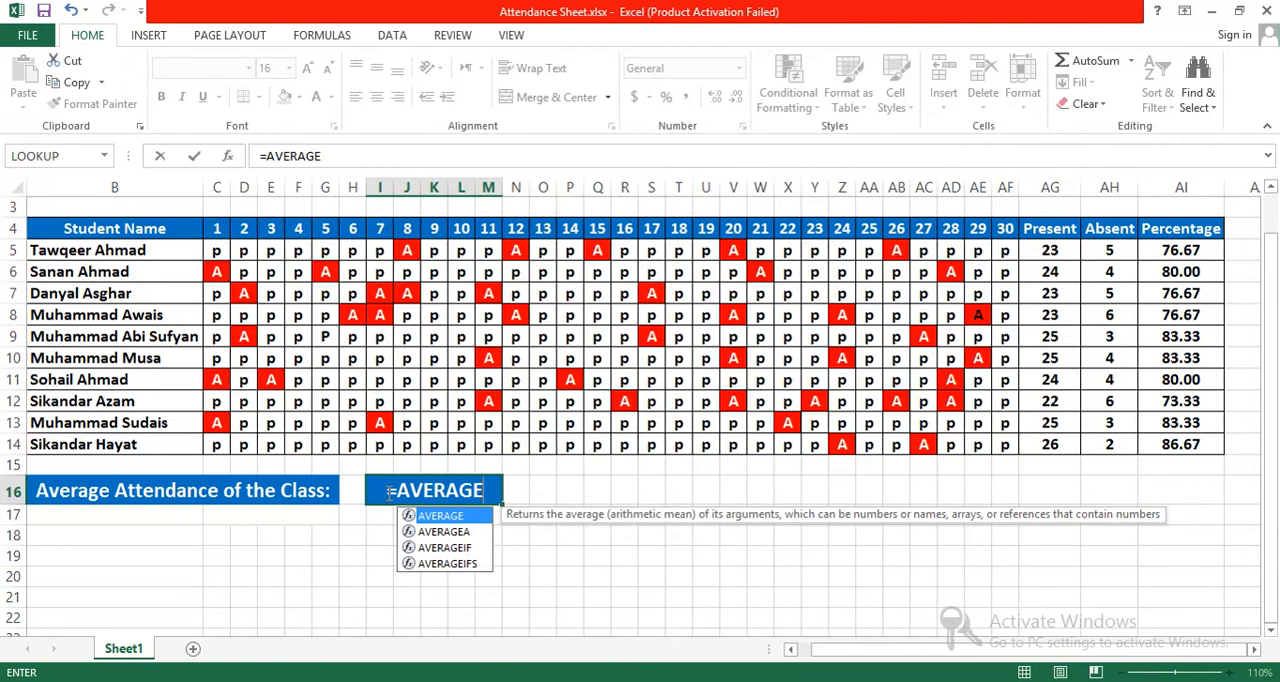
type("(")
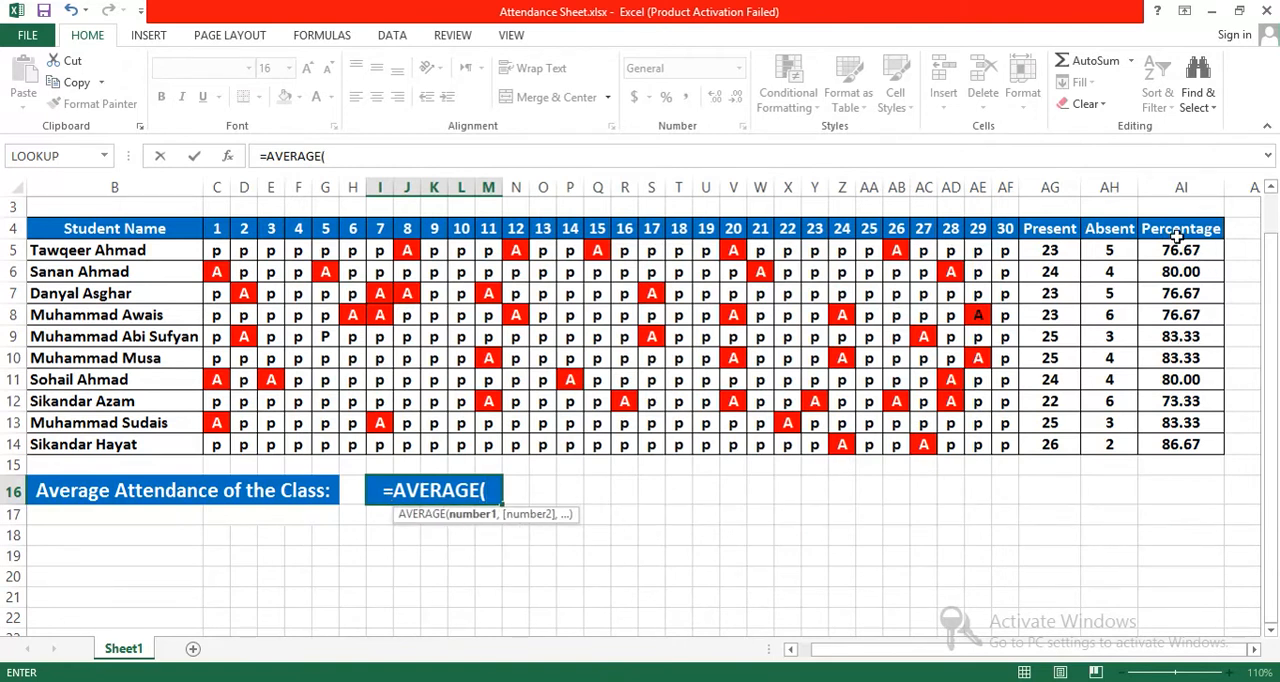
left_click_drag(1175, 241, 1181, 444)
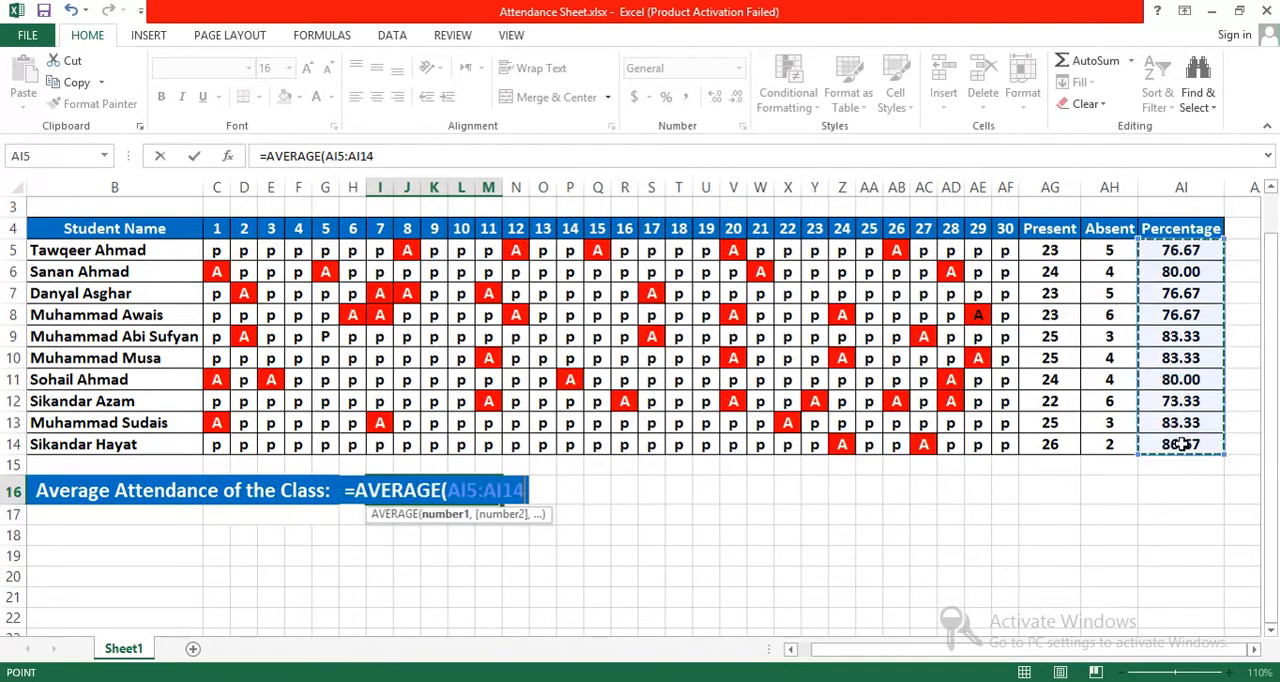
type(")")
key("Return")
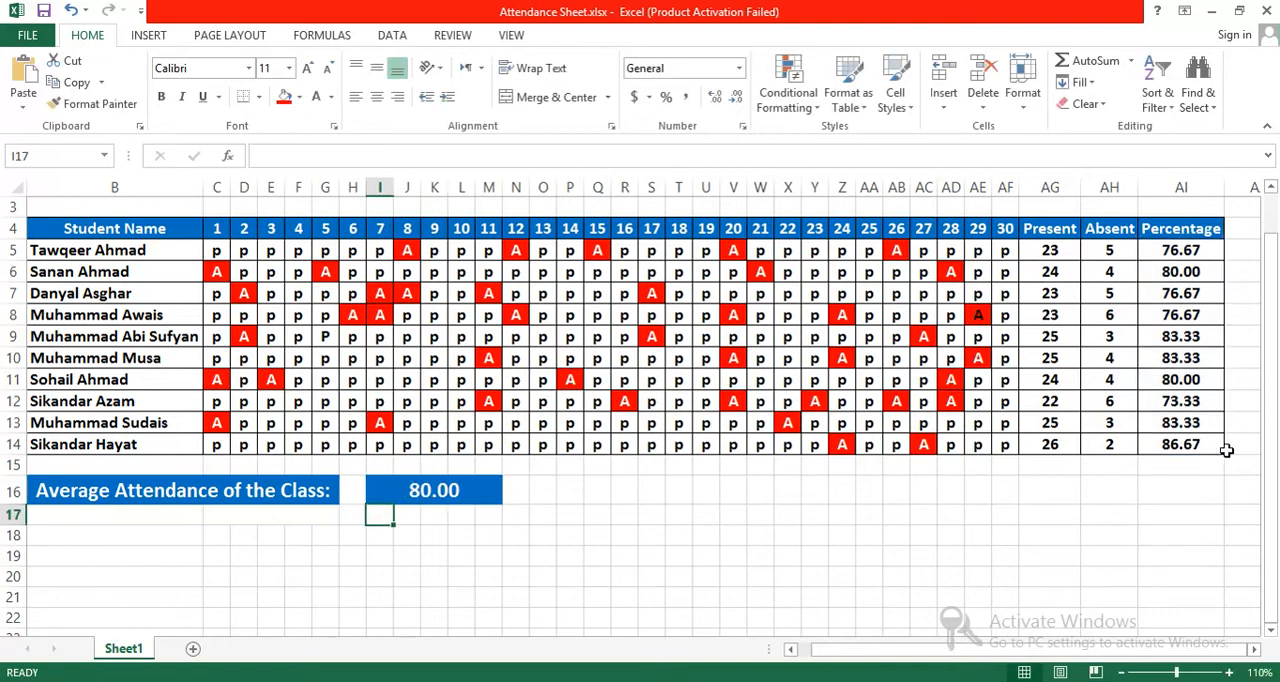
left_click(413, 491)
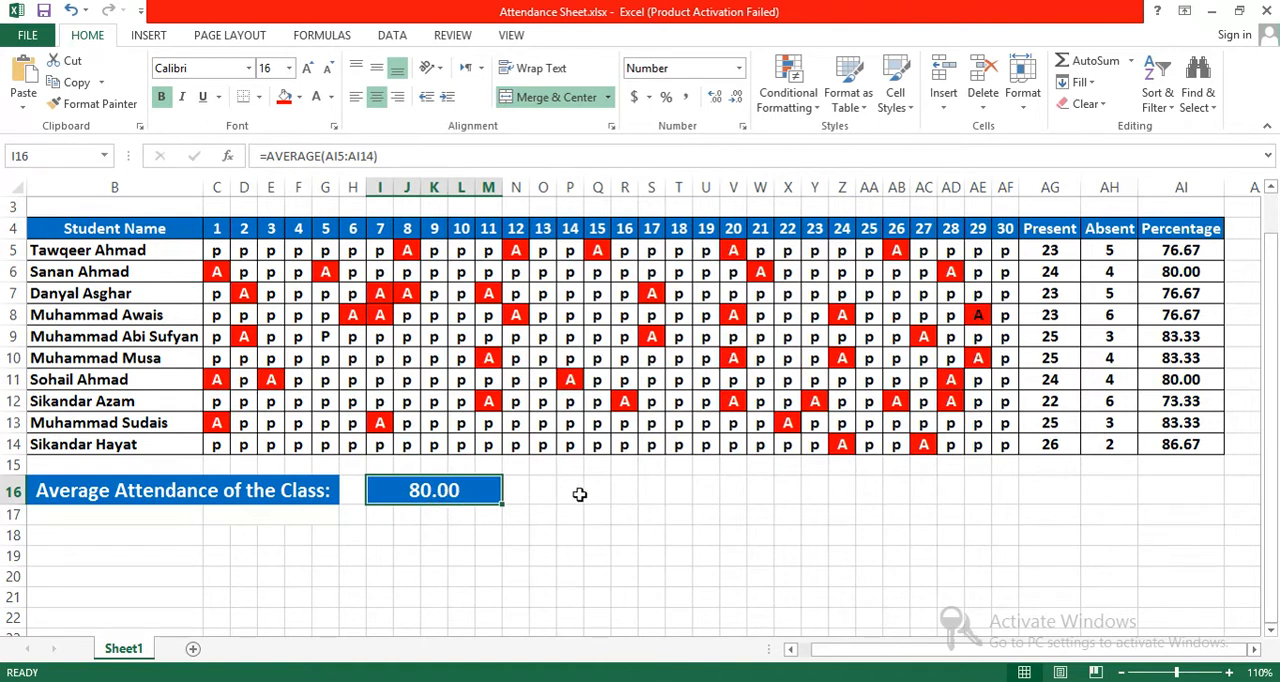
Step: Try changing the ninth student's day 28 attendance mark in AD13 to A, and undo the change
left_click(951, 424)
type("A")
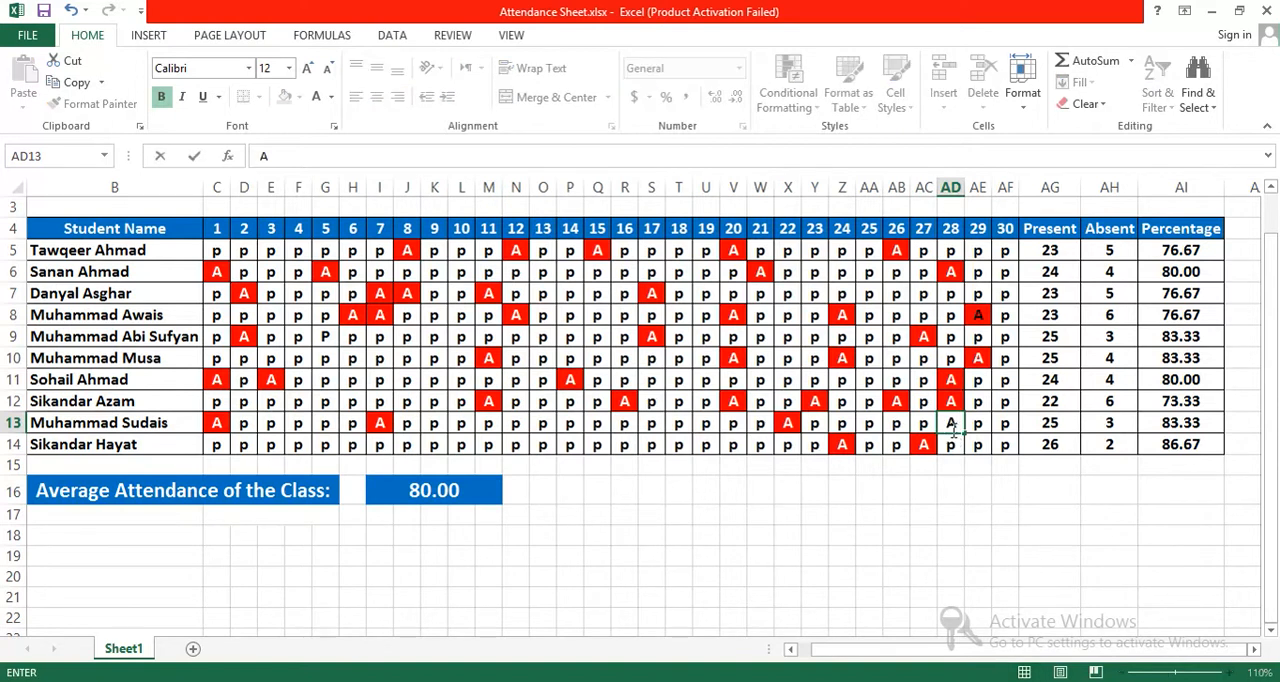
left_click(922, 520)
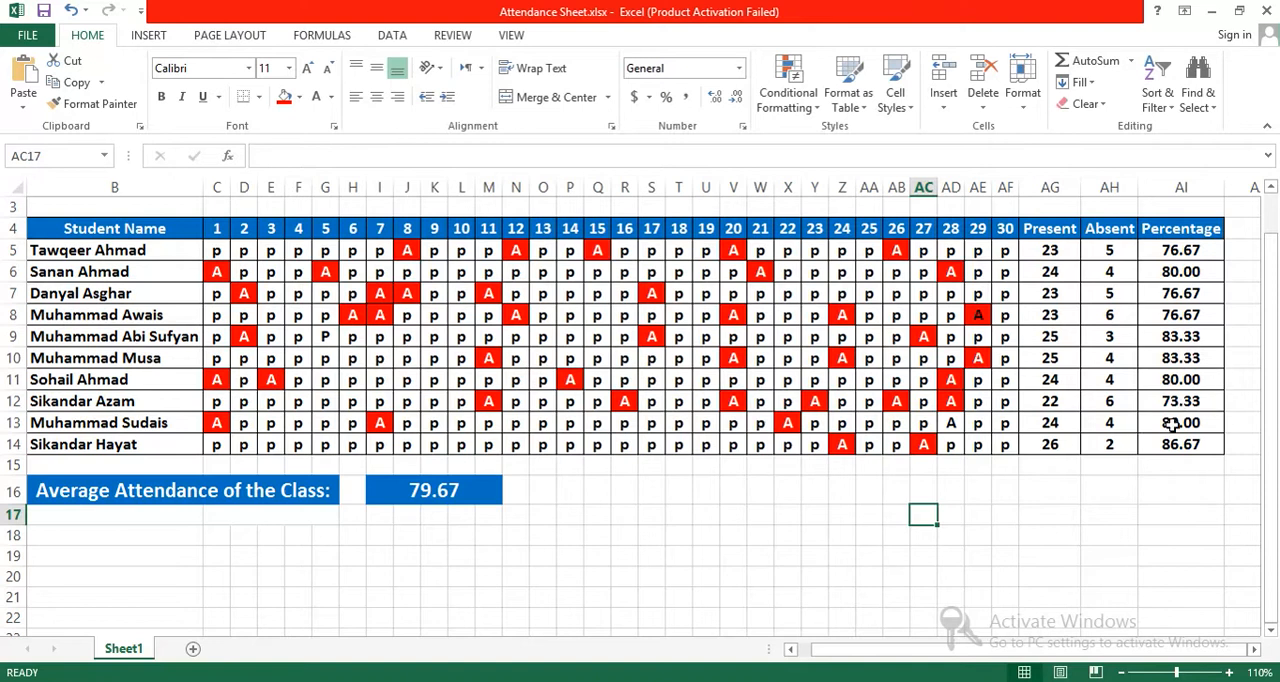
key("ctrl+z")
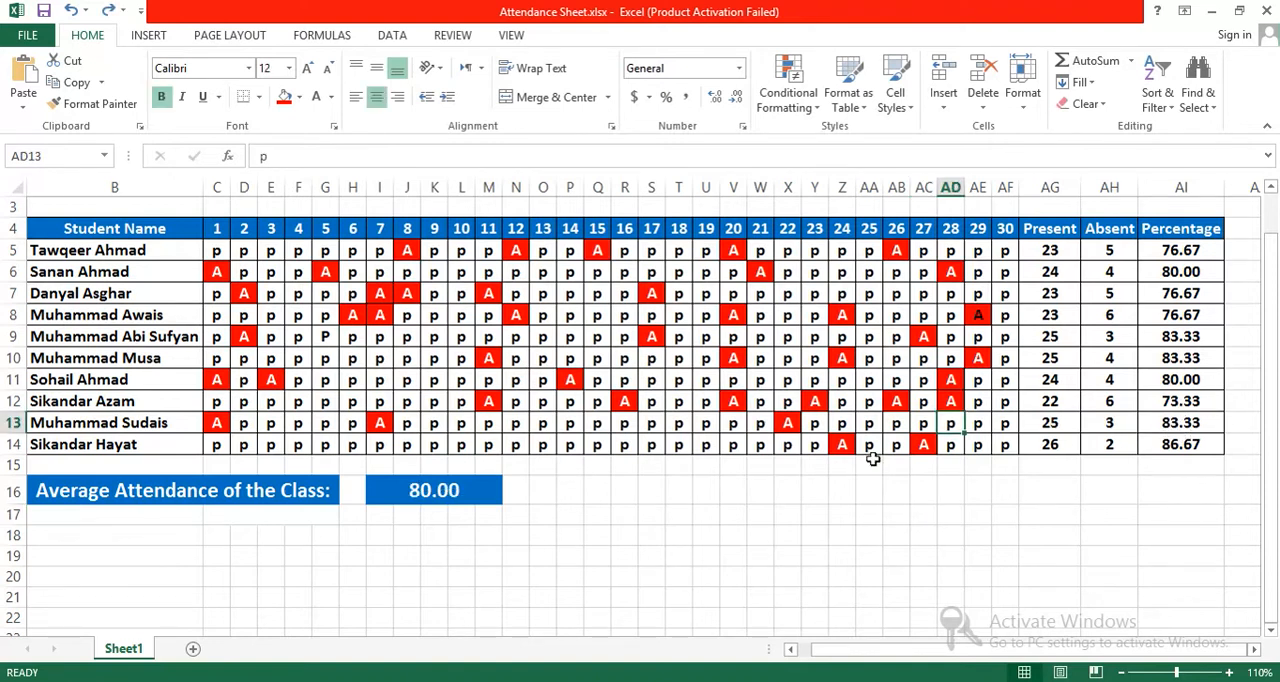
left_click(428, 549)
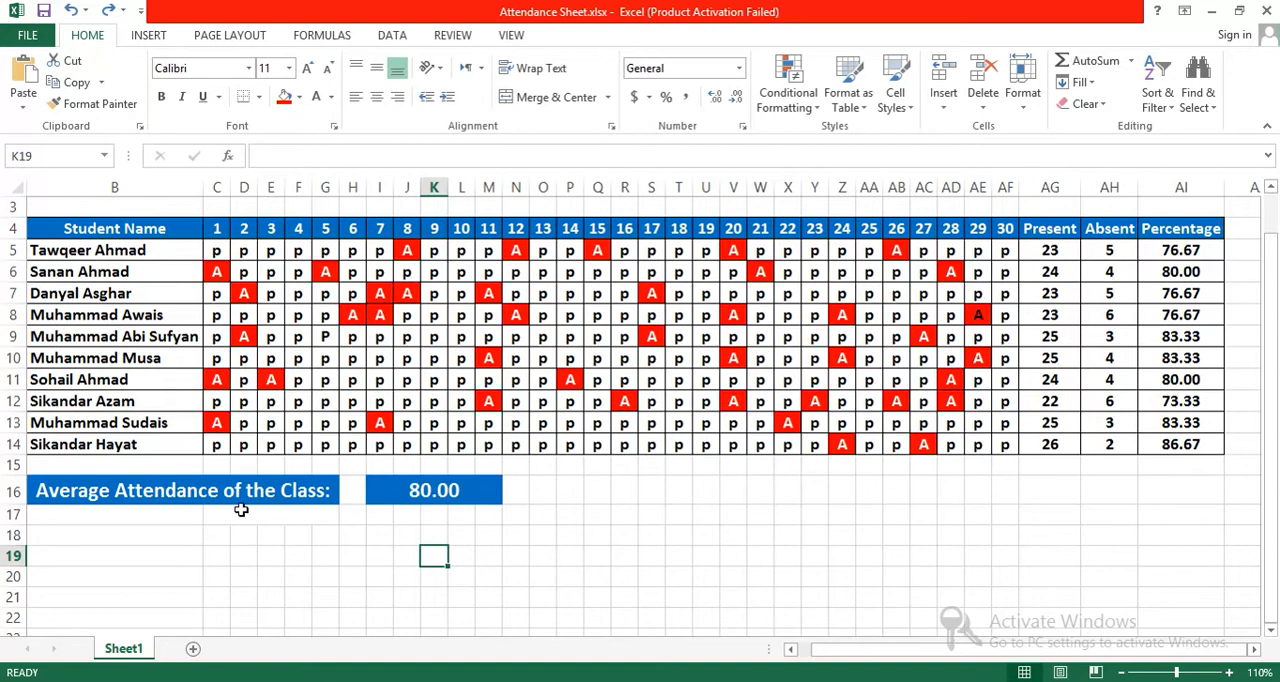
Step: Copy the class average attendance label from B16 into the row below at B17
left_click(124, 518)
left_click(115, 500)
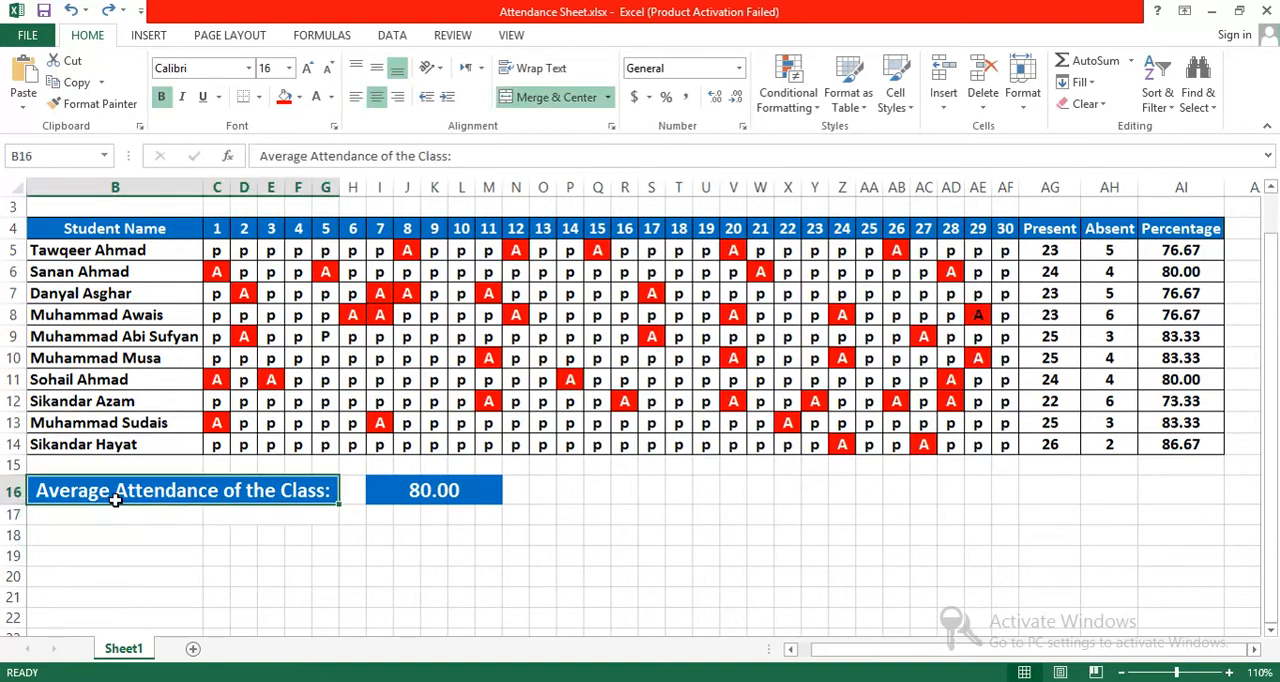
key("ctrl+c")
left_click(110, 513)
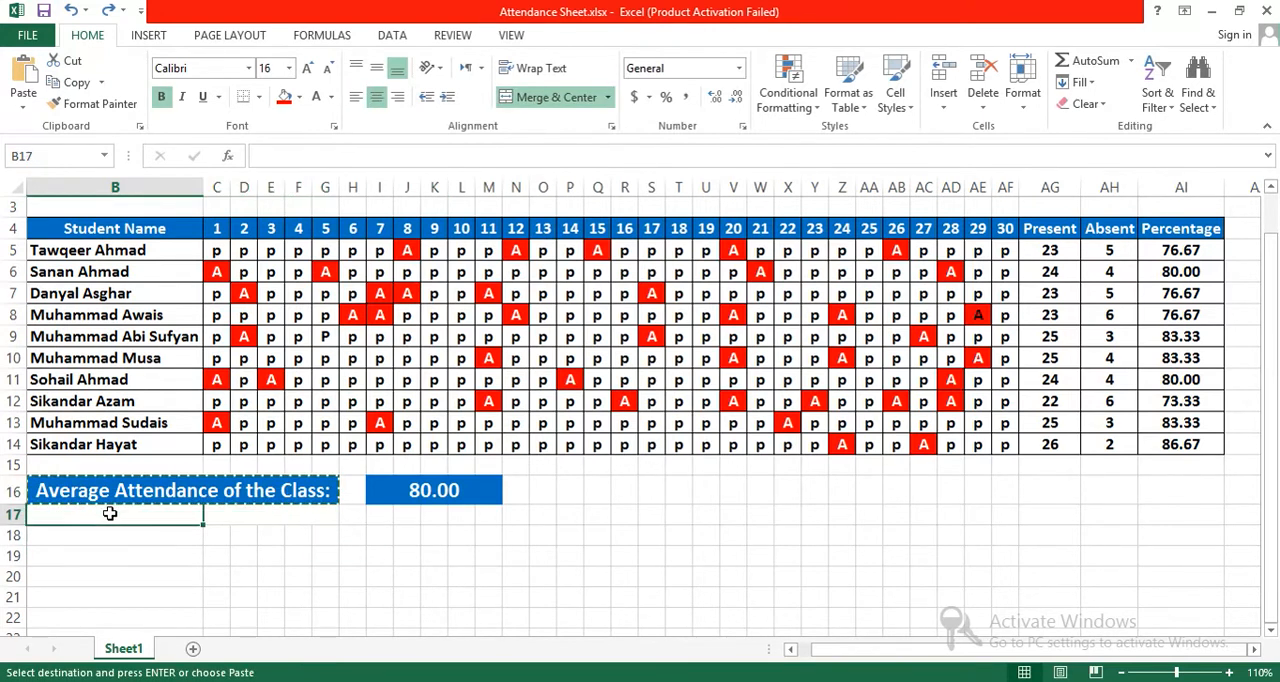
key("ctrl+v")
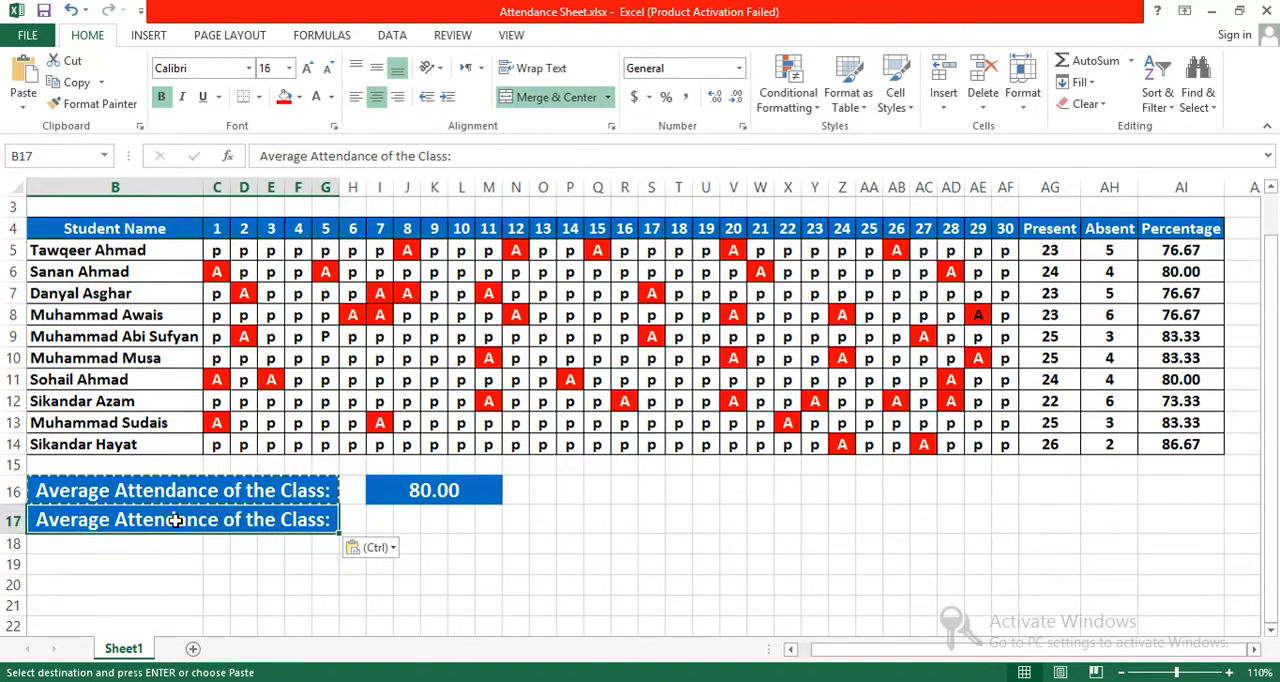
Step: Reword the label in B17 to read "Average Absentees of the Class:"
double_click(178, 520)
left_click_drag(217, 520, 118, 520)
type("Absent")
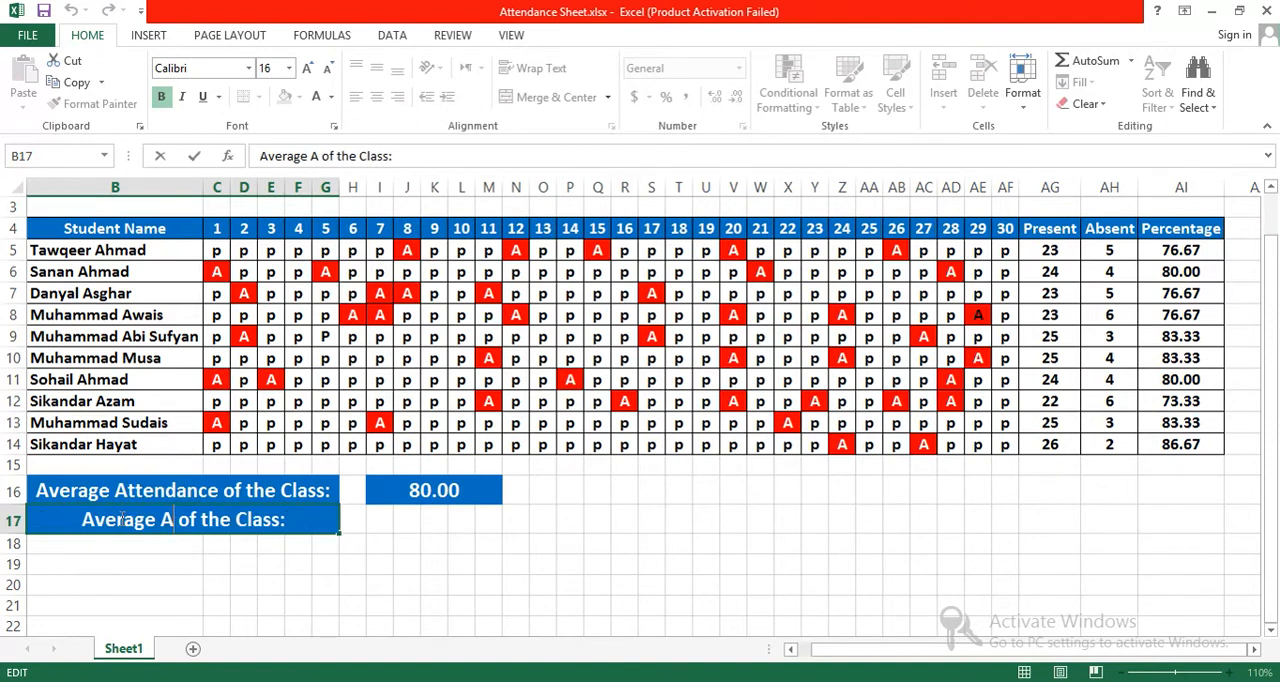
type("ees")
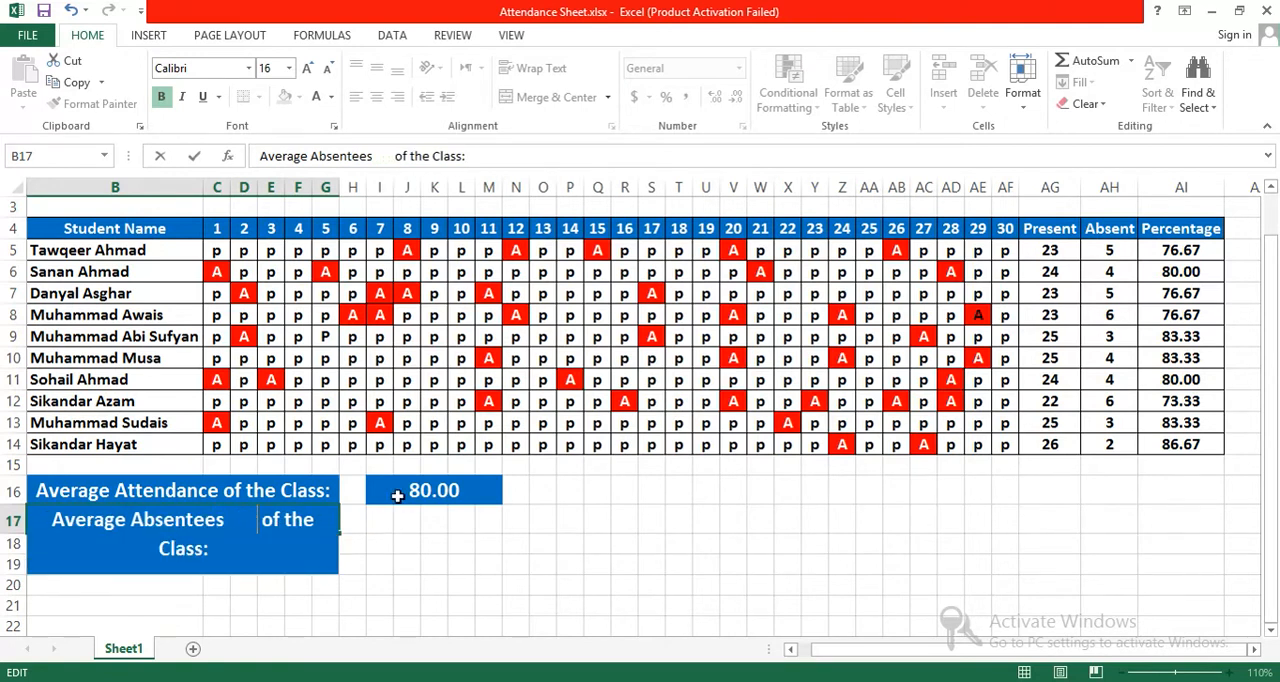
key("ctrl+z")
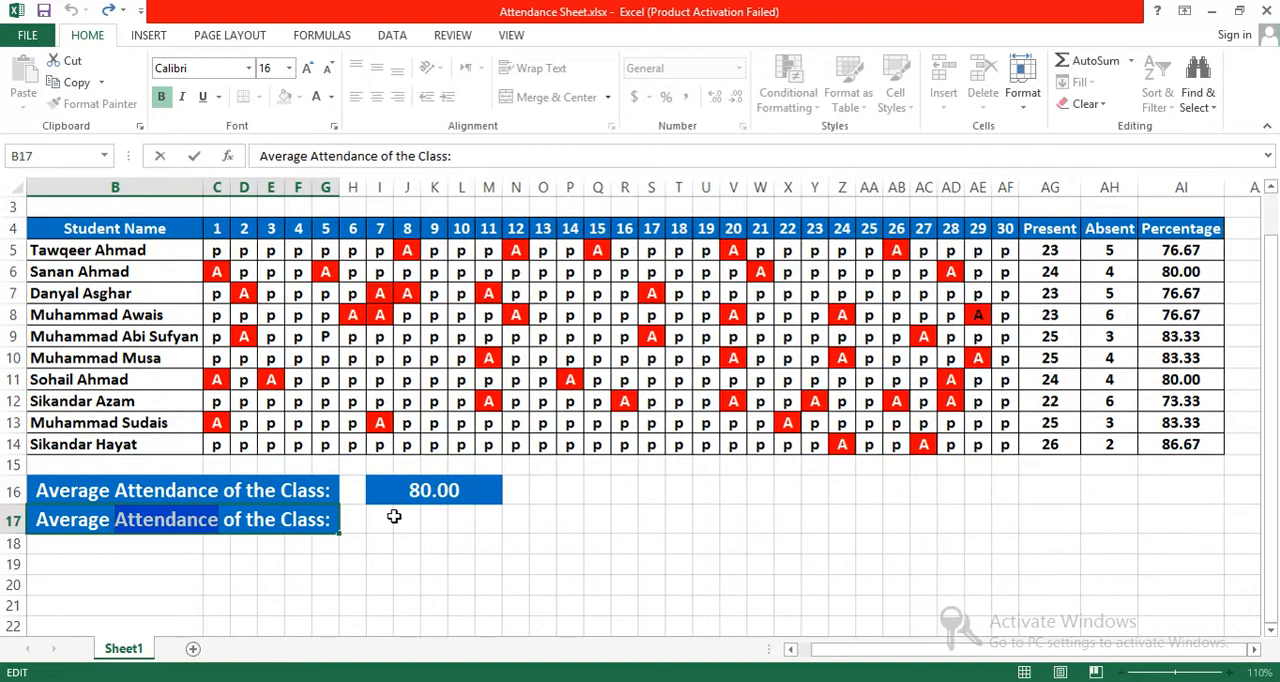
type("Absentees")
left_click(382, 520)
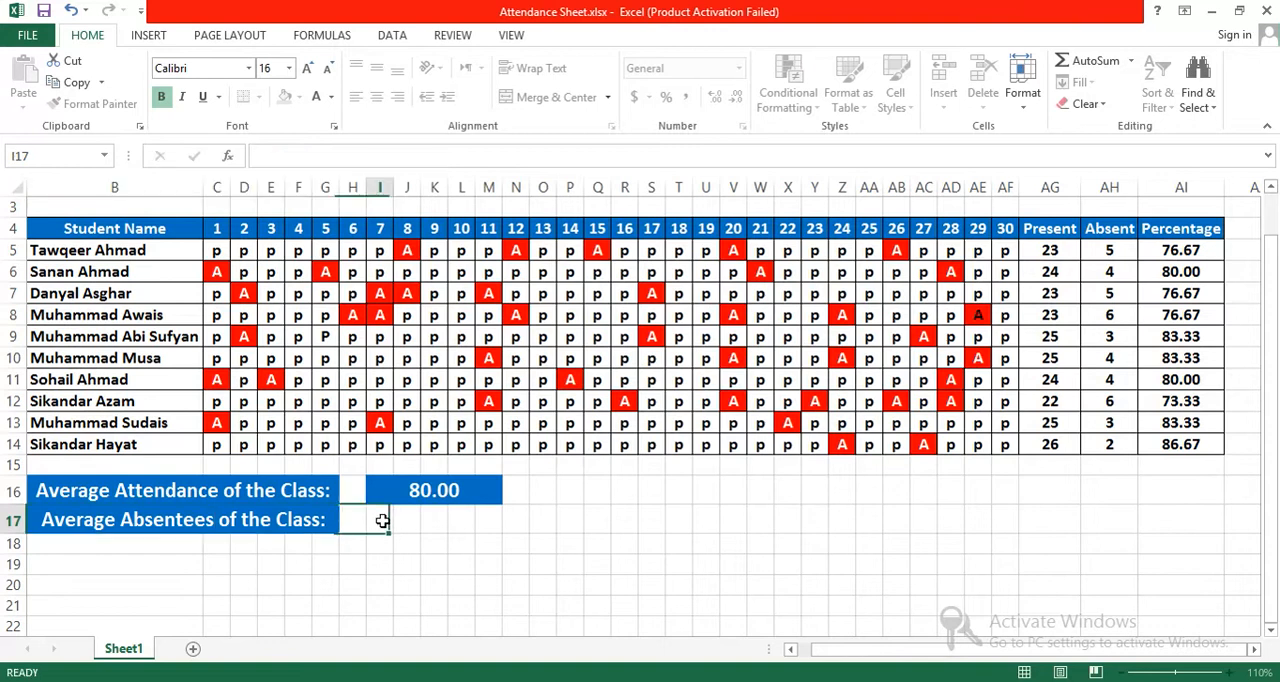
Step: Copy the merged average cell I16 with its formula and formatting into I17
left_click_drag(382, 520, 477, 520)
left_click(473, 492)
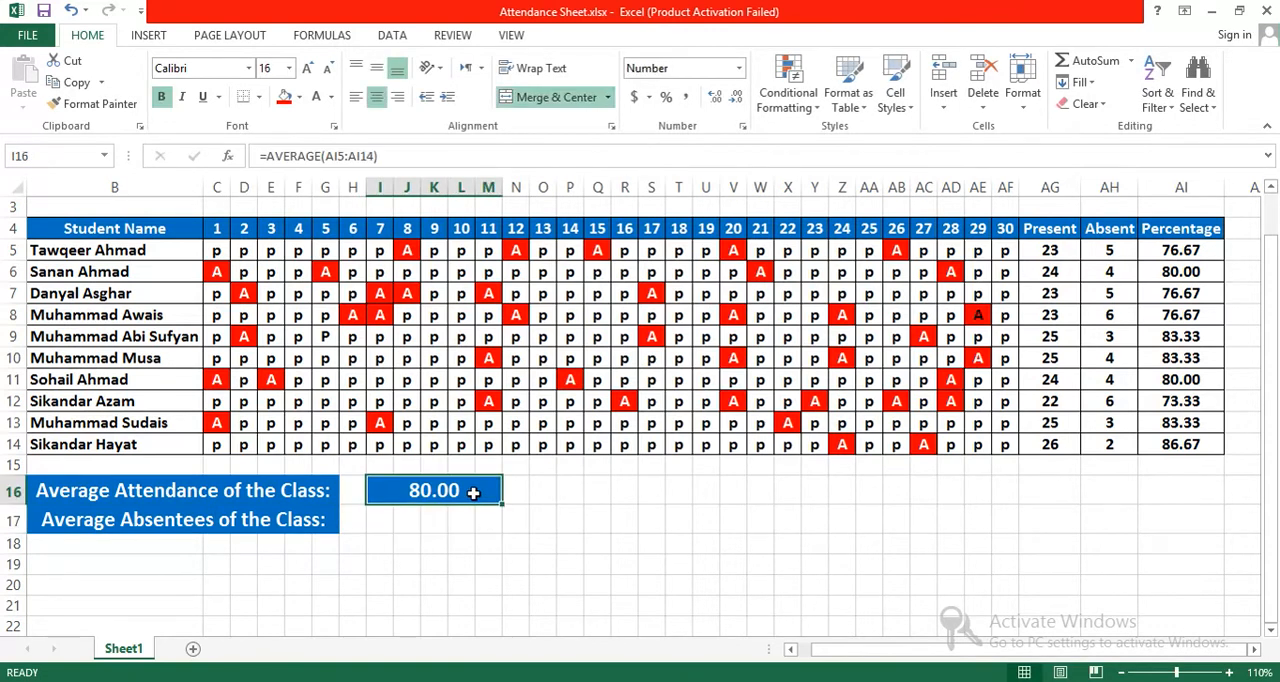
key("ctrl+c")
left_click(380, 519)
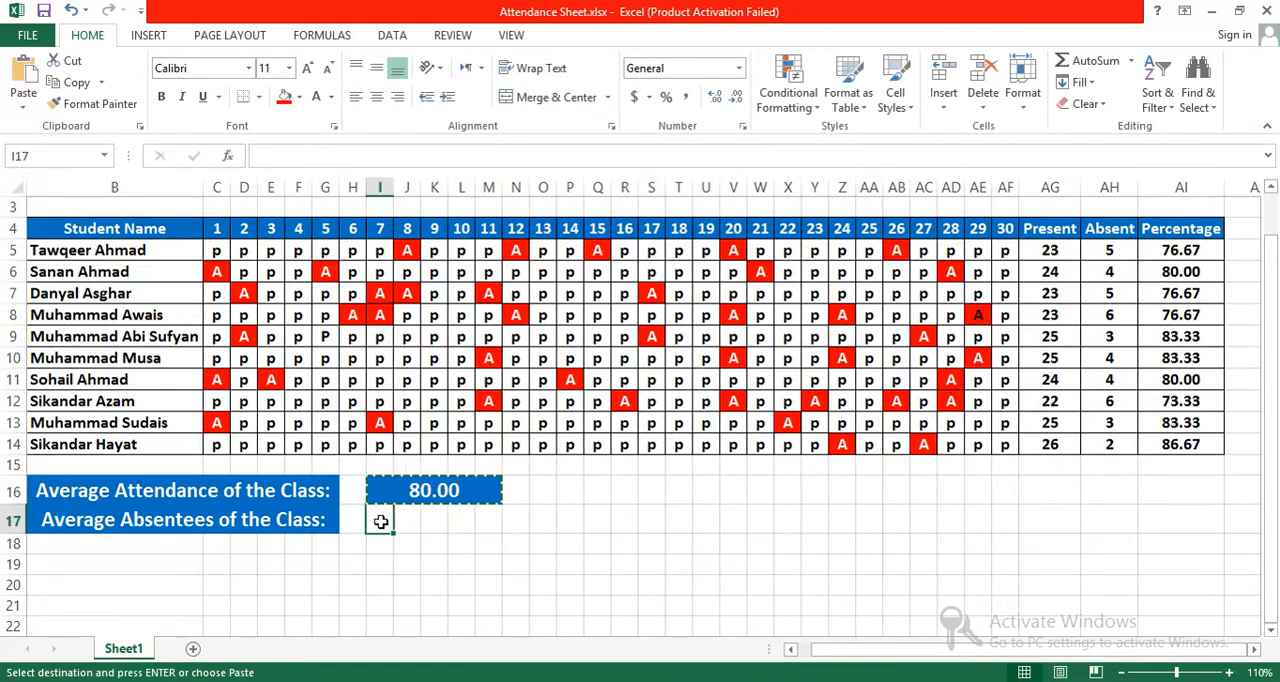
key("ctrl+v")
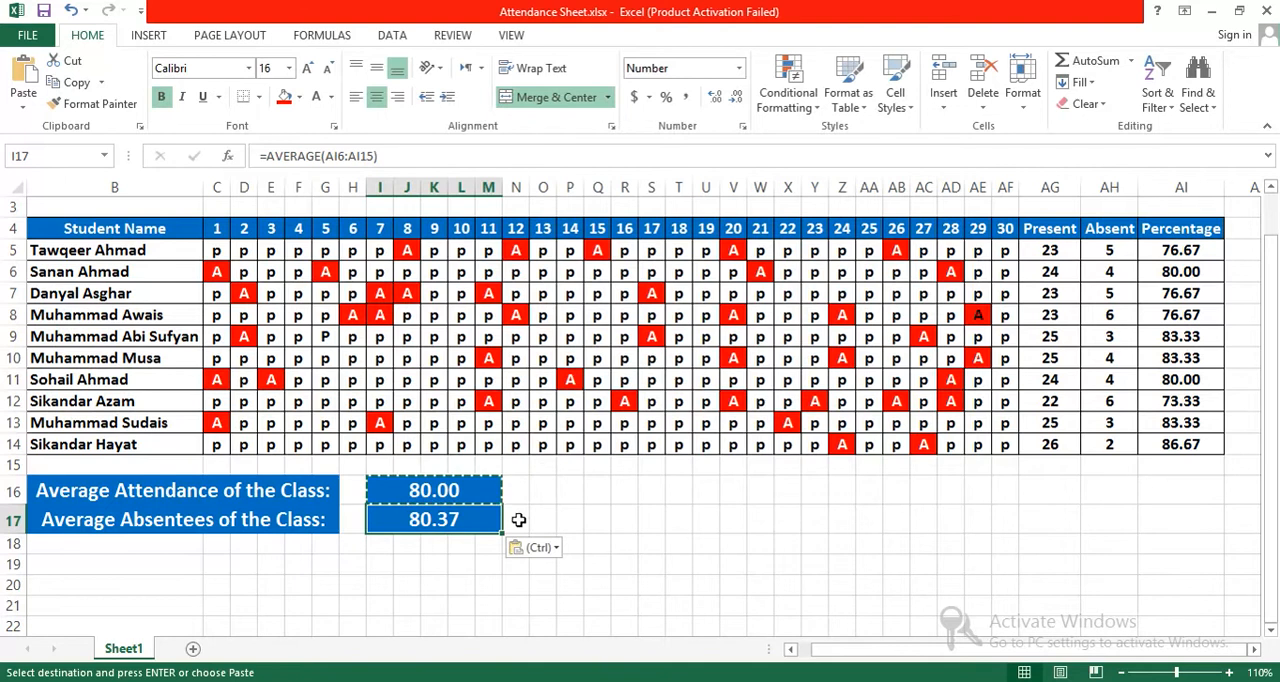
Step: Change the formula in I17 to =AVERAGE(AH5:AH14) to average the Absent column
left_click(449, 547)
left_click(443, 520)
left_click(1107, 251)
left_click(466, 519)
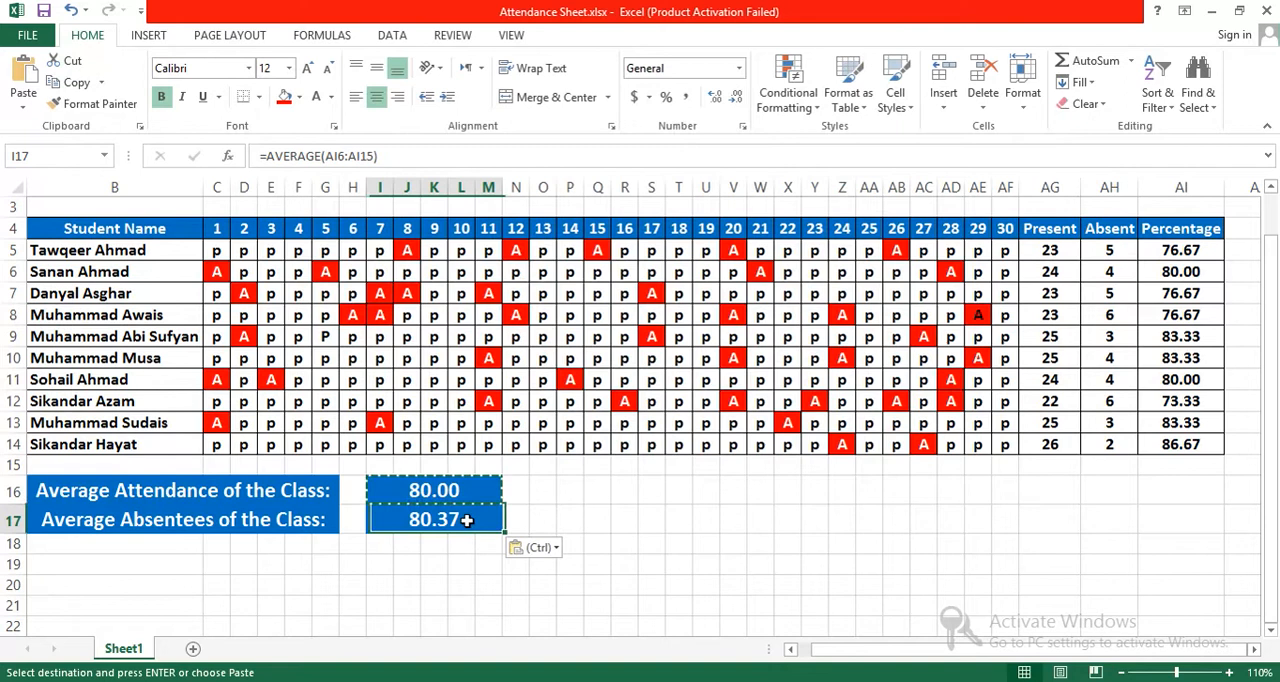
left_click_drag(325, 156, 376, 158)
key("BackSpace")
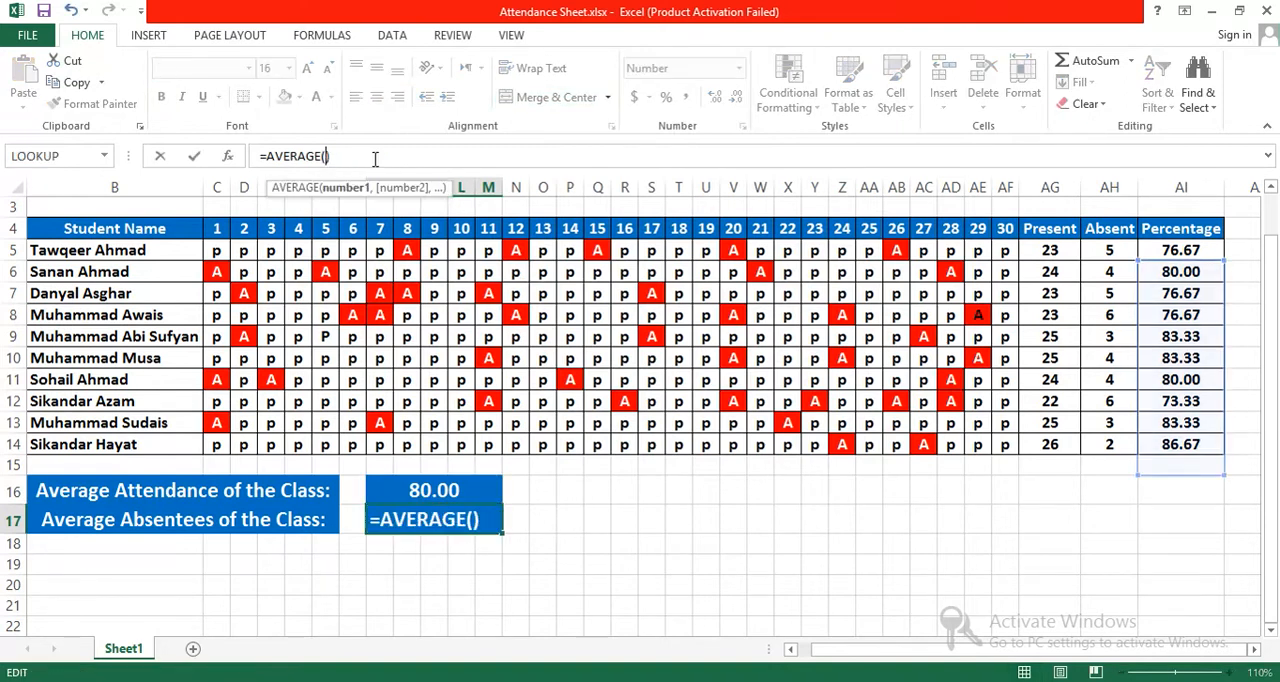
left_click_drag(1107, 248, 1102, 440)
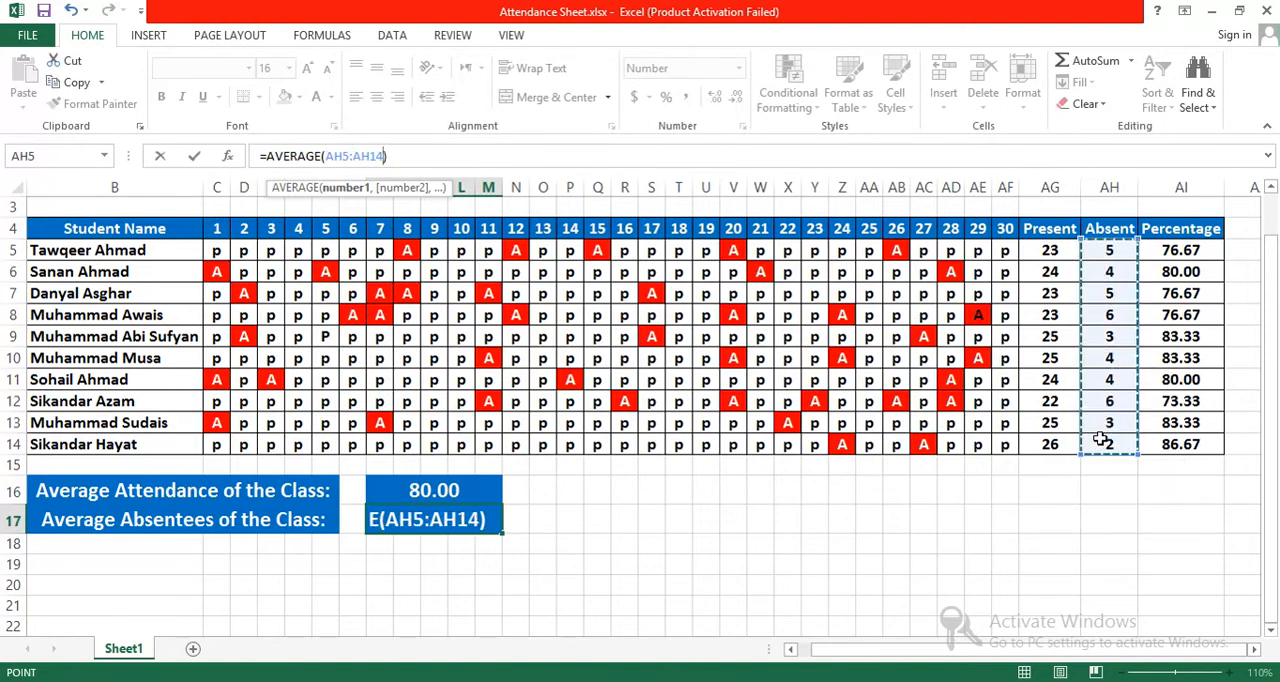
key("Return")
key("Return")
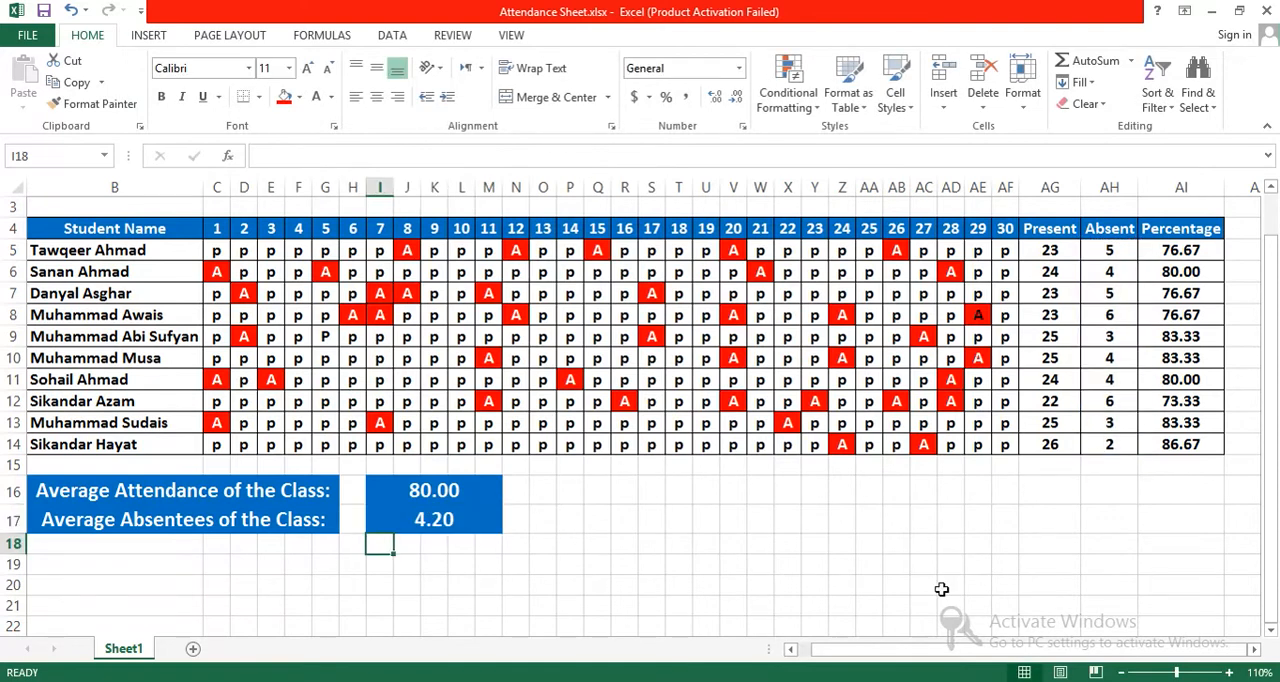
left_click(421, 521)
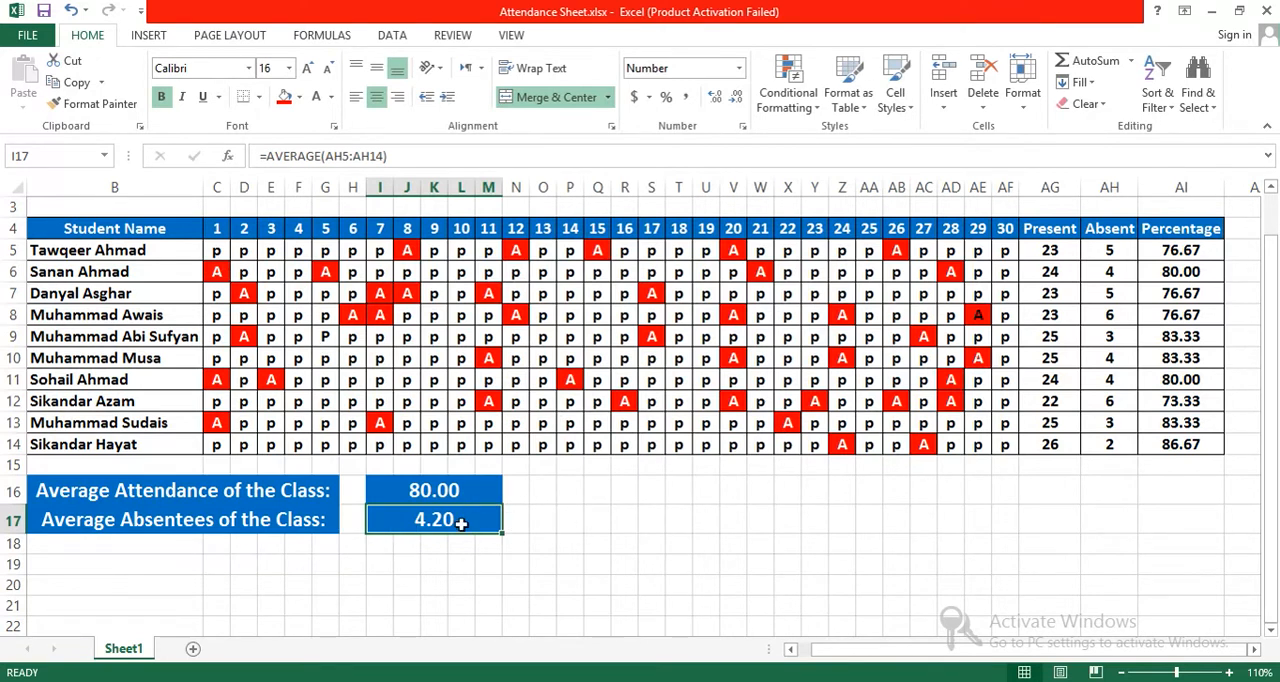
left_click(397, 493)
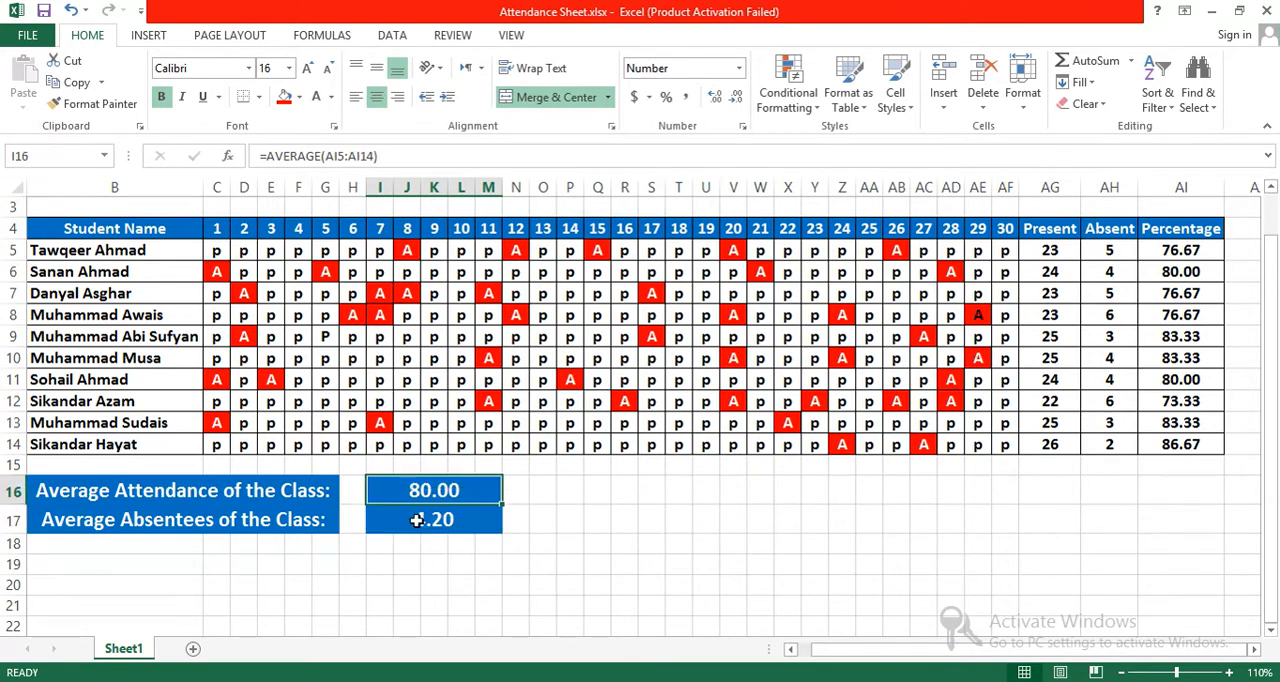
left_click(417, 520)
left_click(401, 499)
left_click(243, 565)
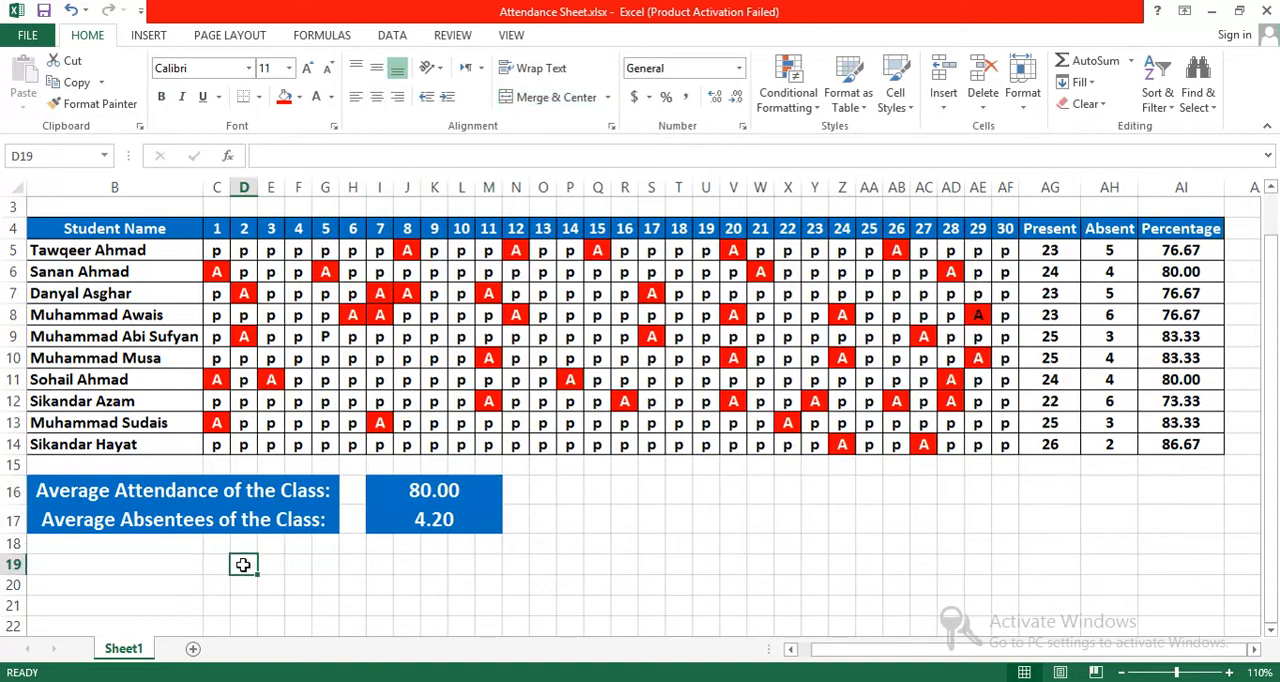
Step: Copy the COUNTIF formula text from the first student's Present cell AG5, and replace that cell's content with =C191
left_click(1035, 226)
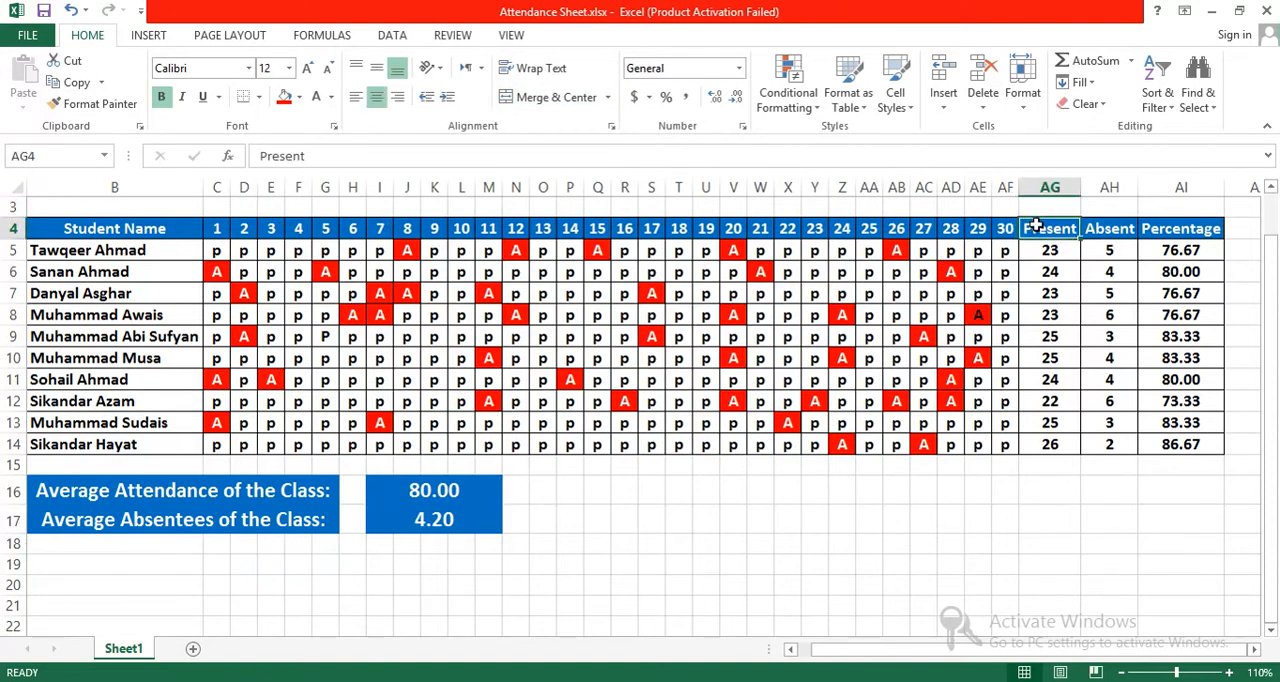
left_click(1043, 246)
left_click_drag(398, 158, 252, 152)
key("ctrl+c")
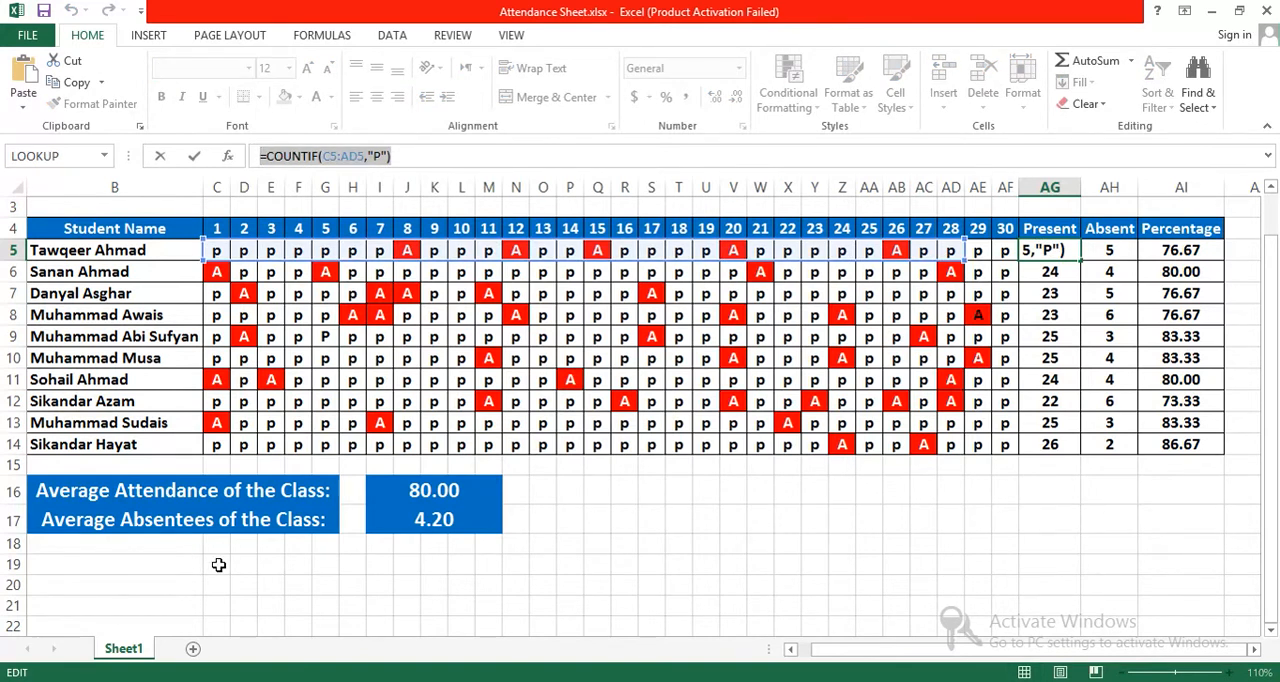
type("=")
left_click(218, 565)
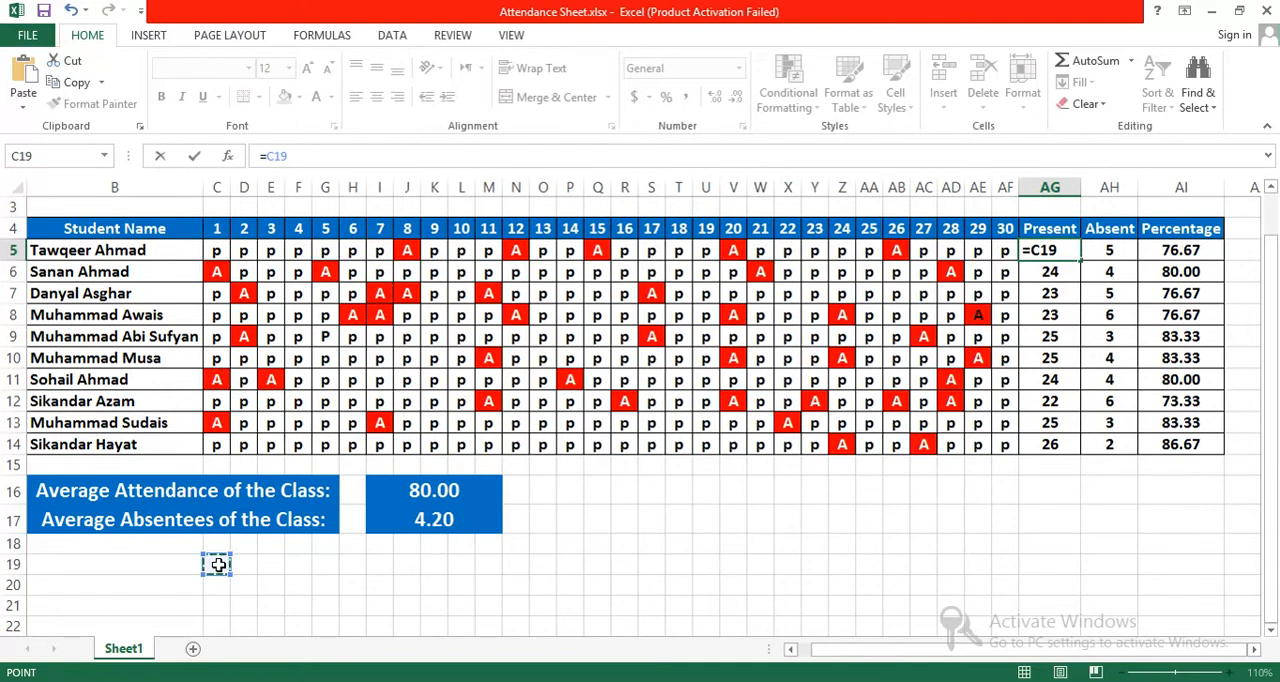
type("1")
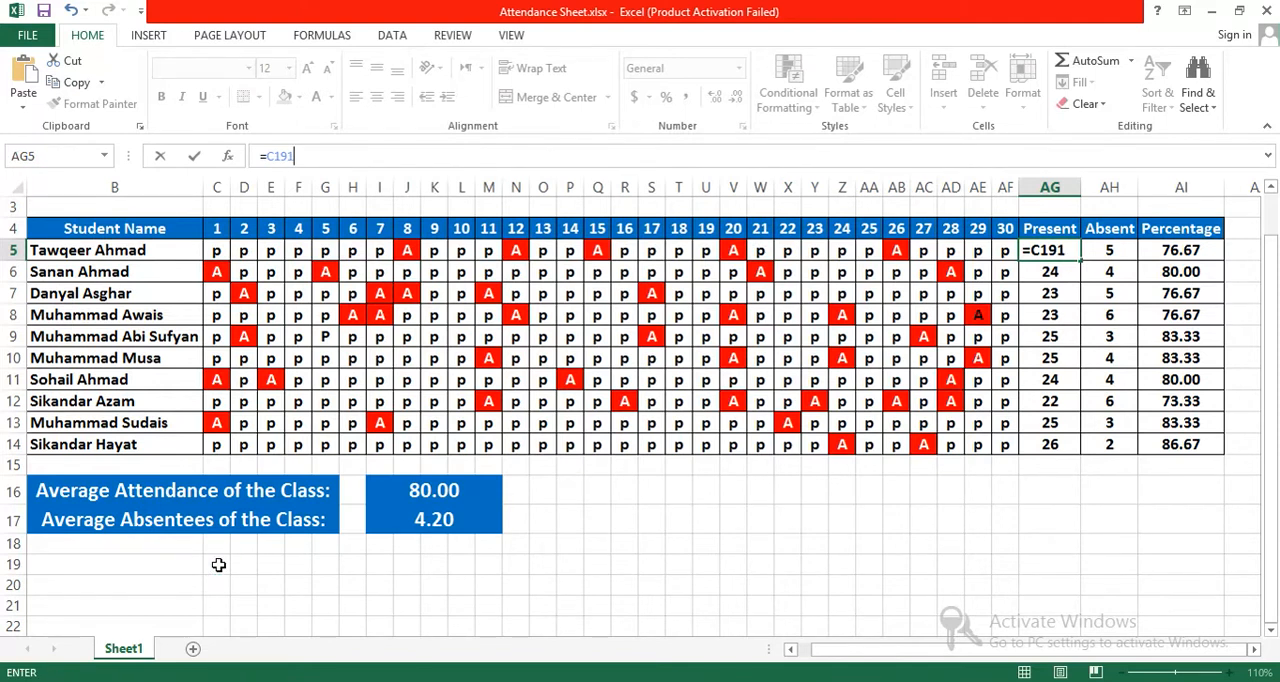
left_click(217, 564)
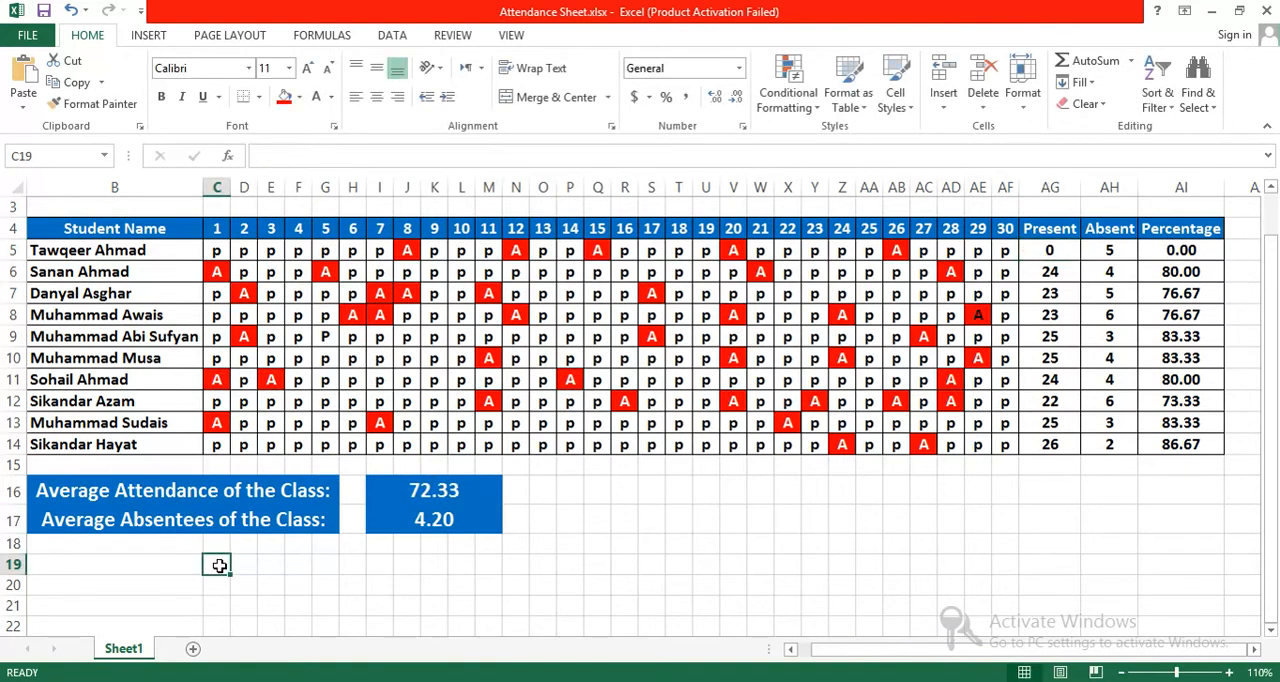
Step: Paste the copied formula into C19 and change its range to make =COUNTIF(C5:C14,"P"), counting students present on day 1
type("=")
key("ctrl+v")
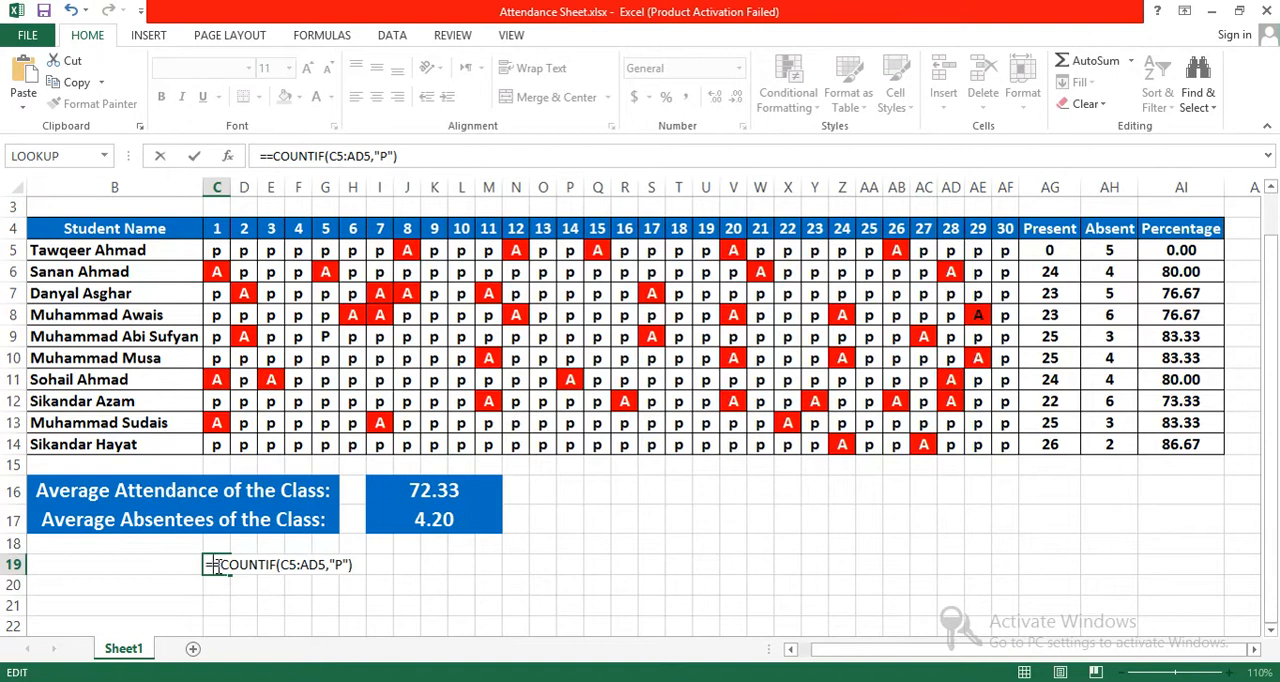
key("BackSpace")
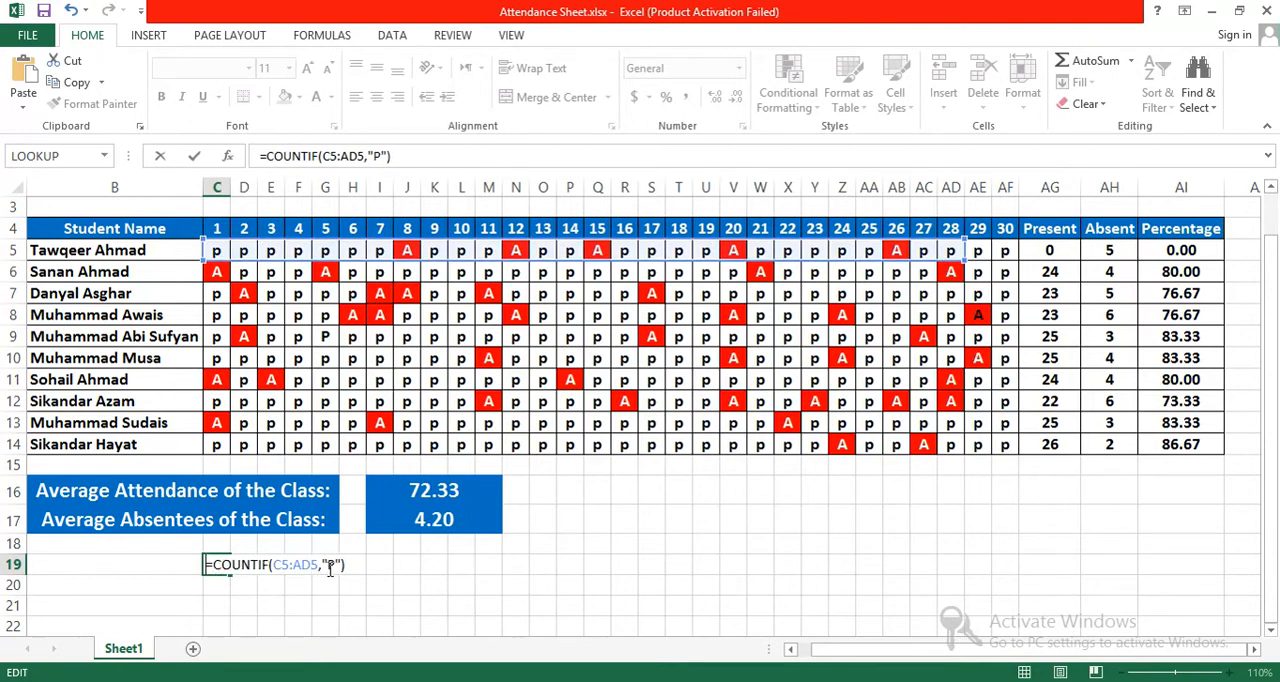
left_click_drag(311, 566, 289, 565)
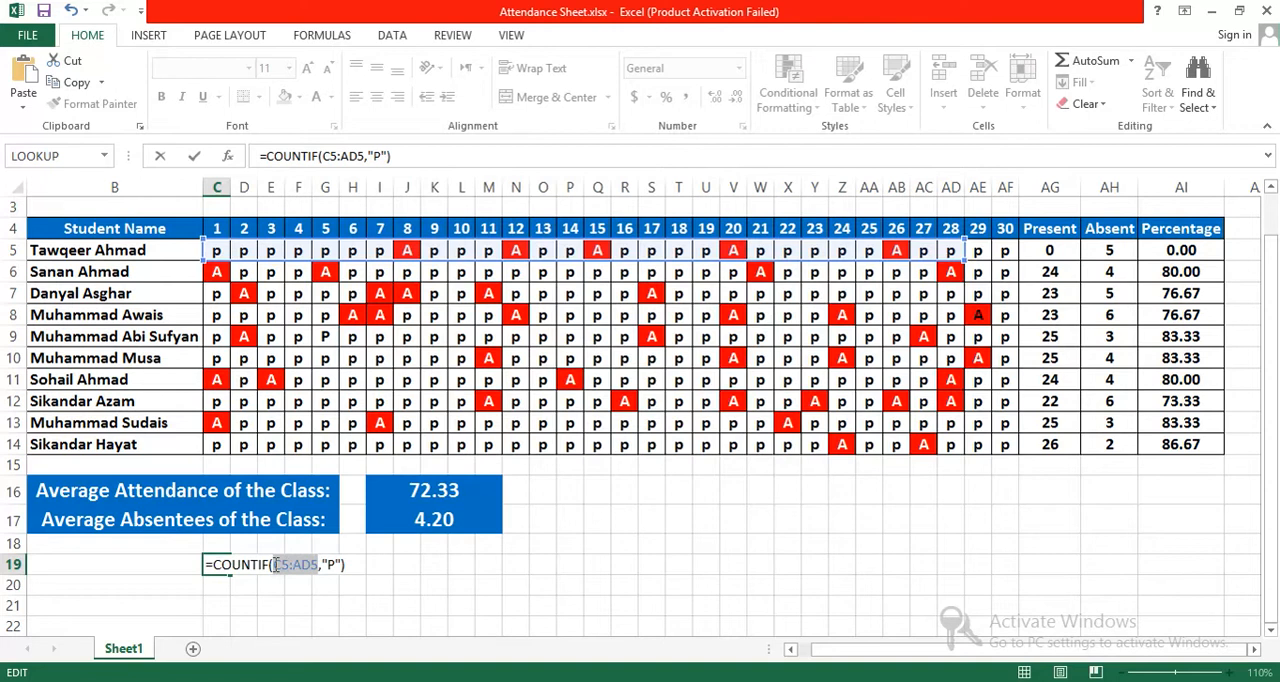
key("BackSpace")
left_click_drag(216, 250, 215, 446)
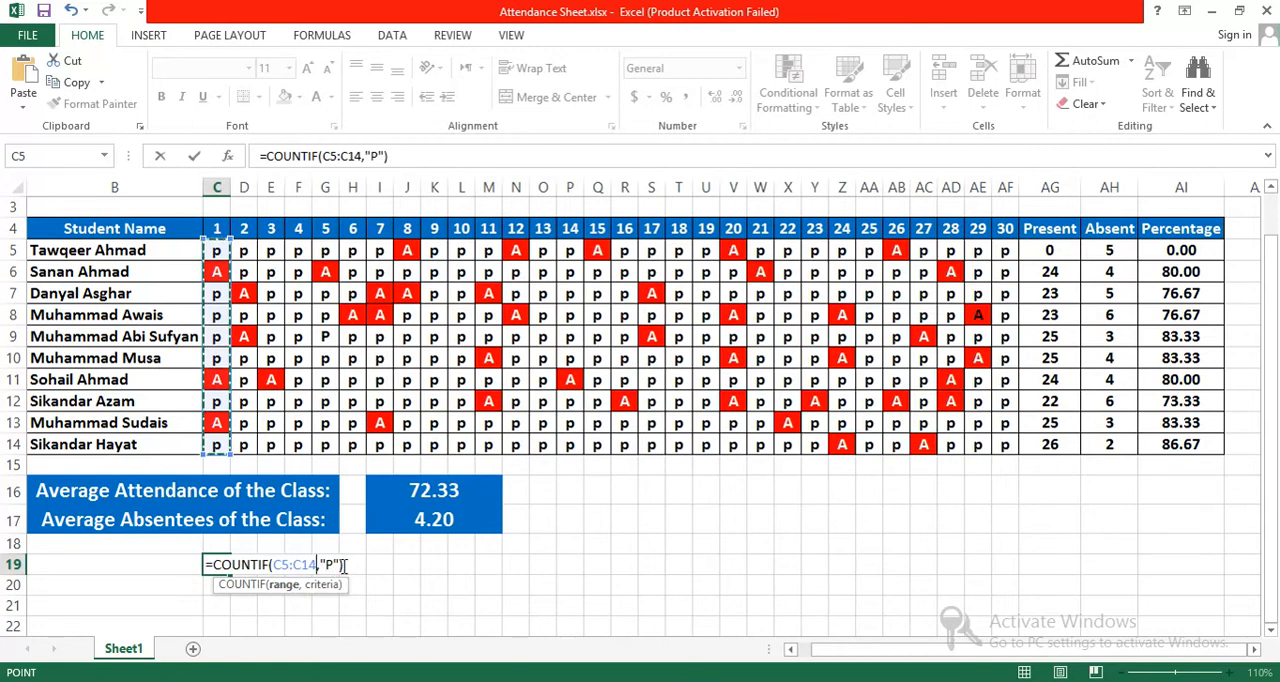
key("Return")
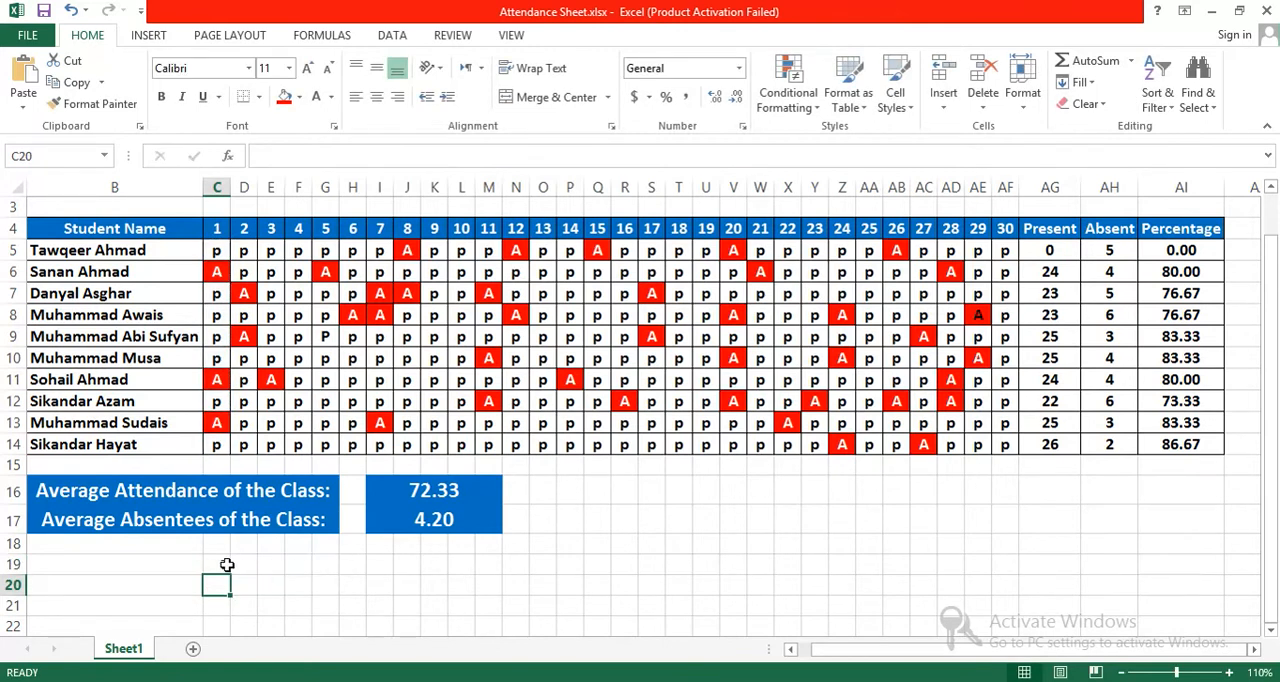
left_click(220, 565)
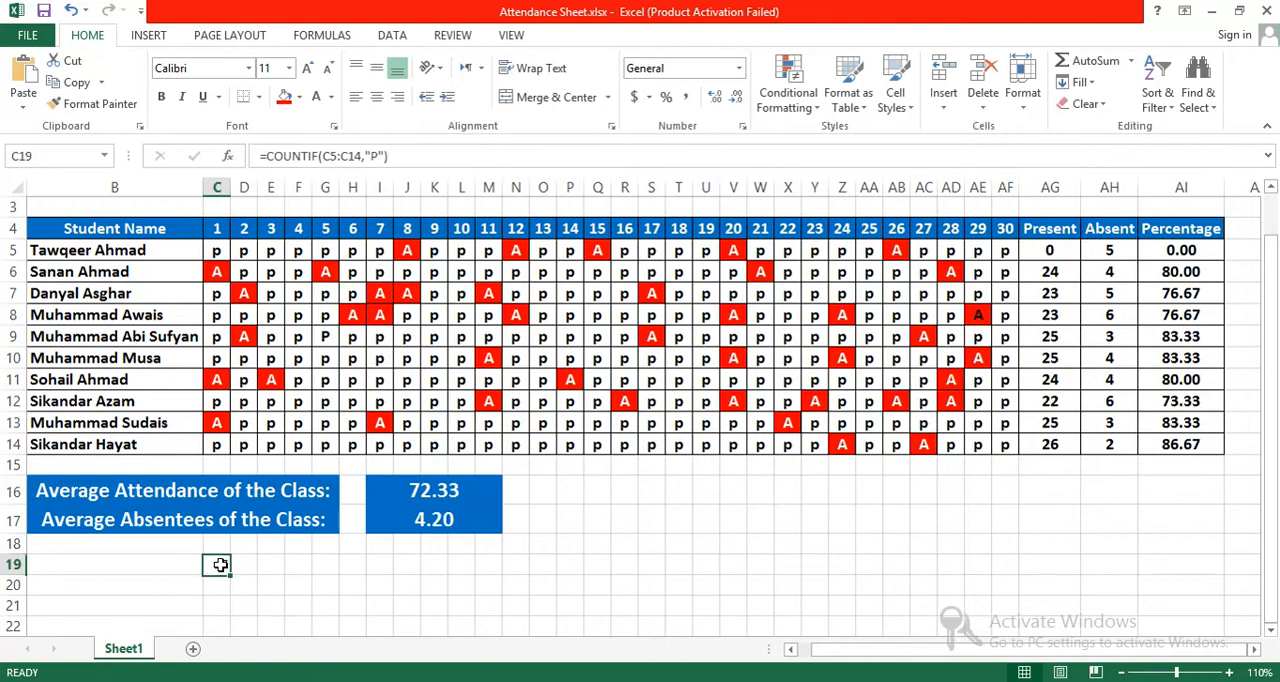
Step: Label the day 1 count by entering "1st April" in B19
left_click(140, 568)
type("1st April")
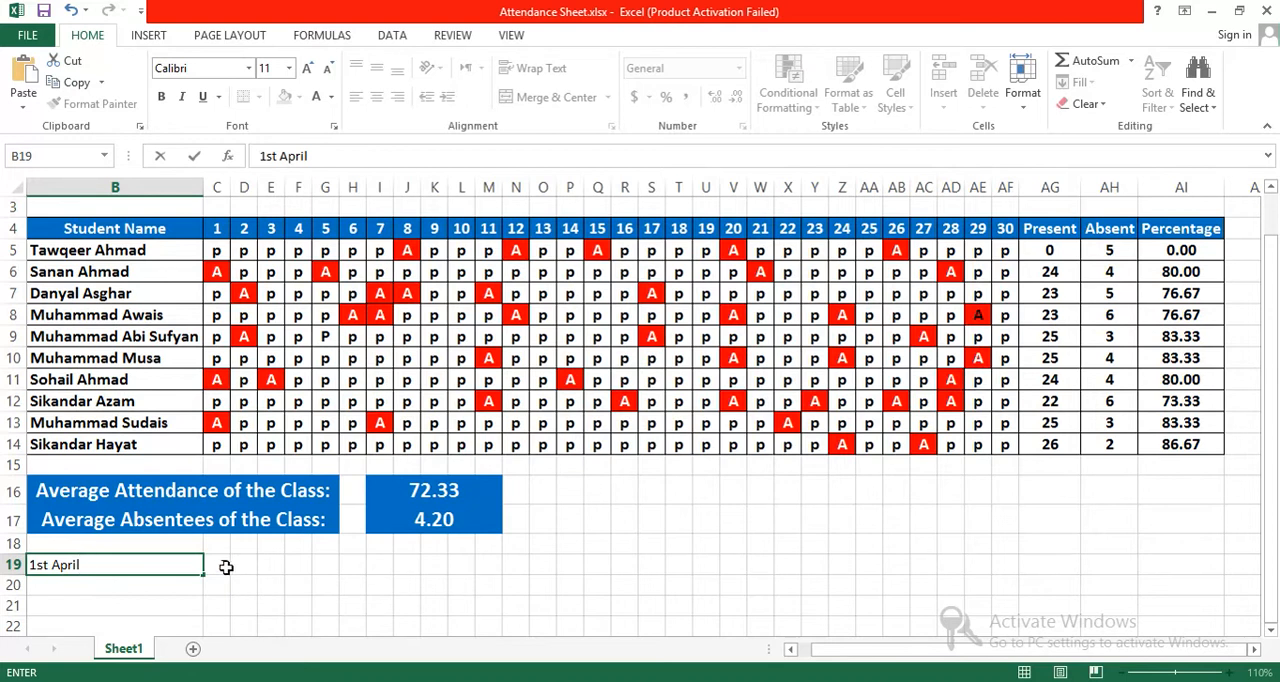
left_click(224, 565)
Step: Try reusing the copied COUNTIF formula in D19, and undo the paste
left_click(244, 564)
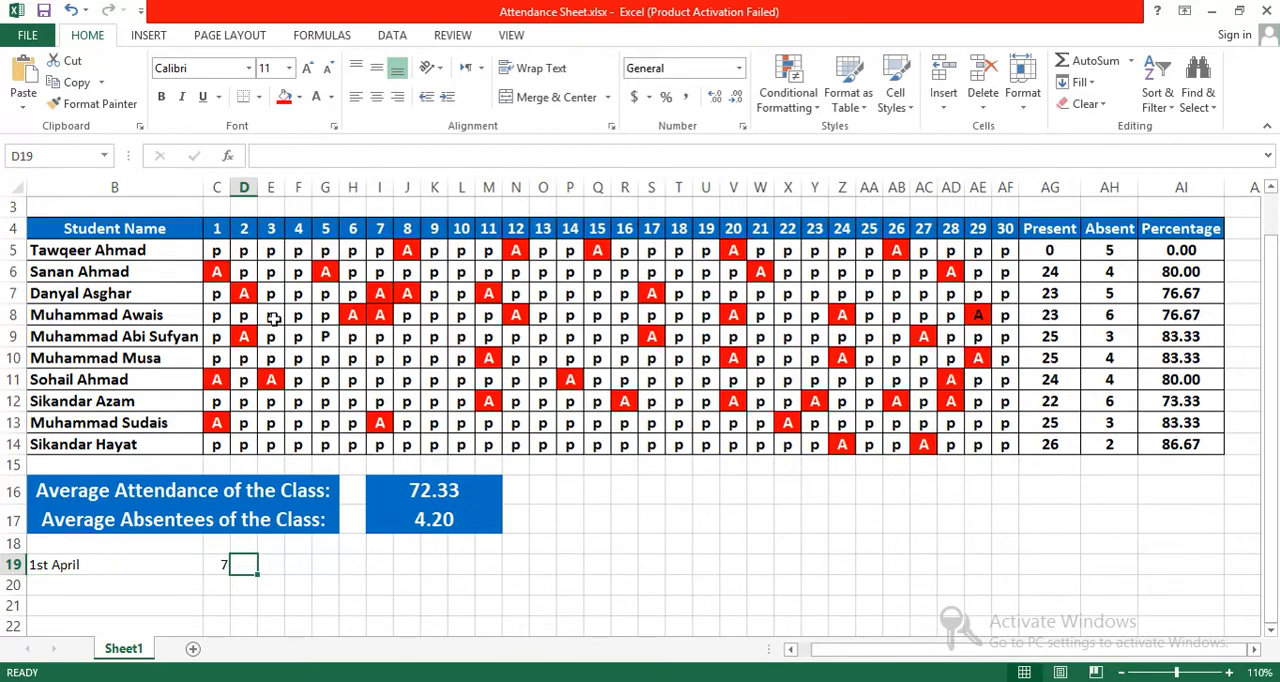
key("ctrl+v")
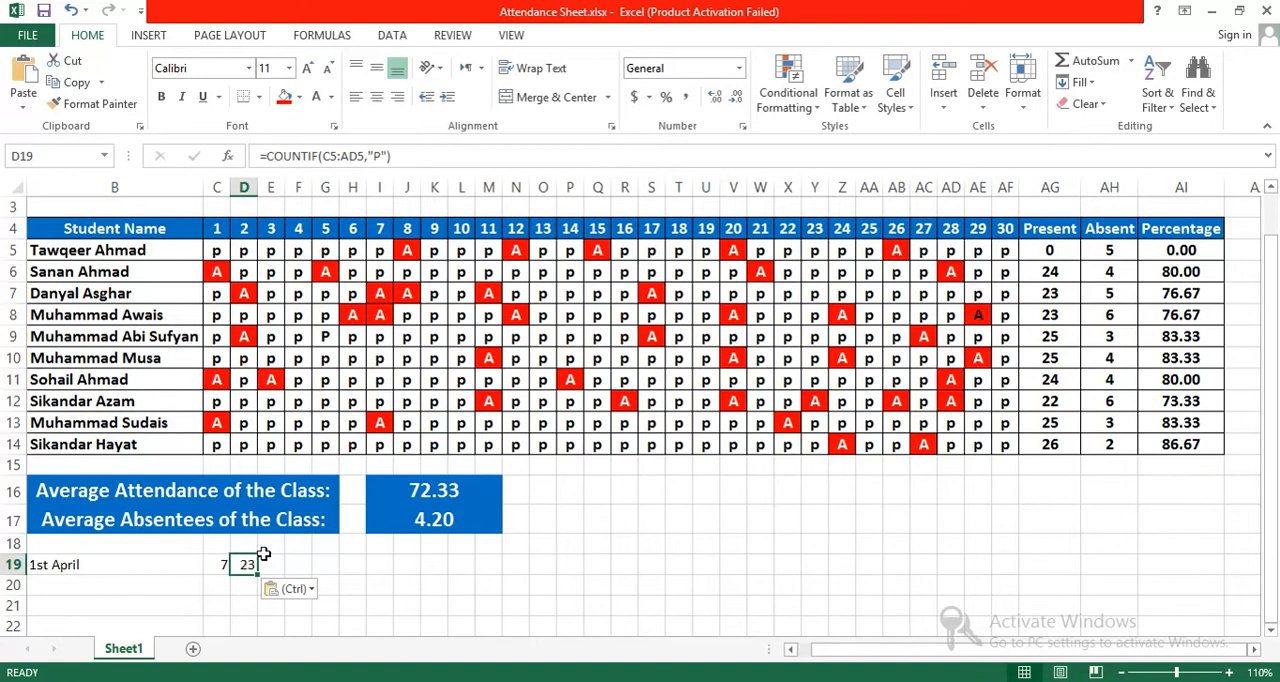
key("ctrl+z")
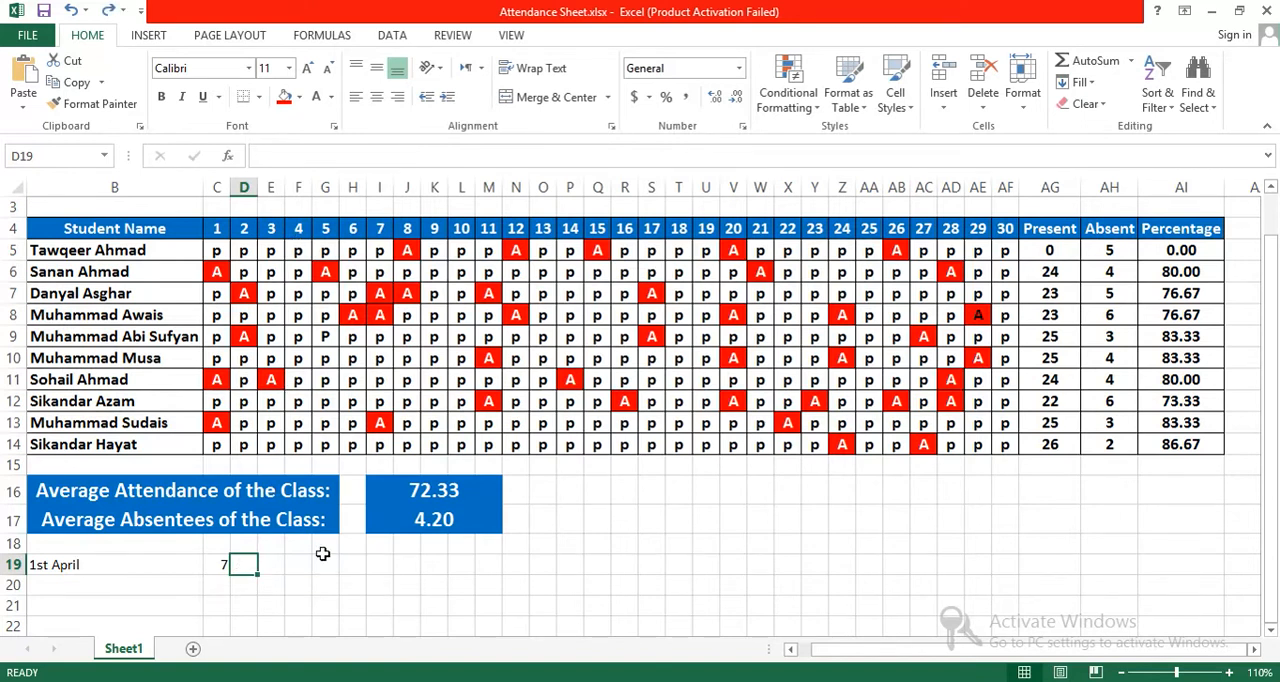
Step: Start a COUNTIF formula in D19 that covers the day 1 attendance range C5:C14
type("=COUNTIF(")
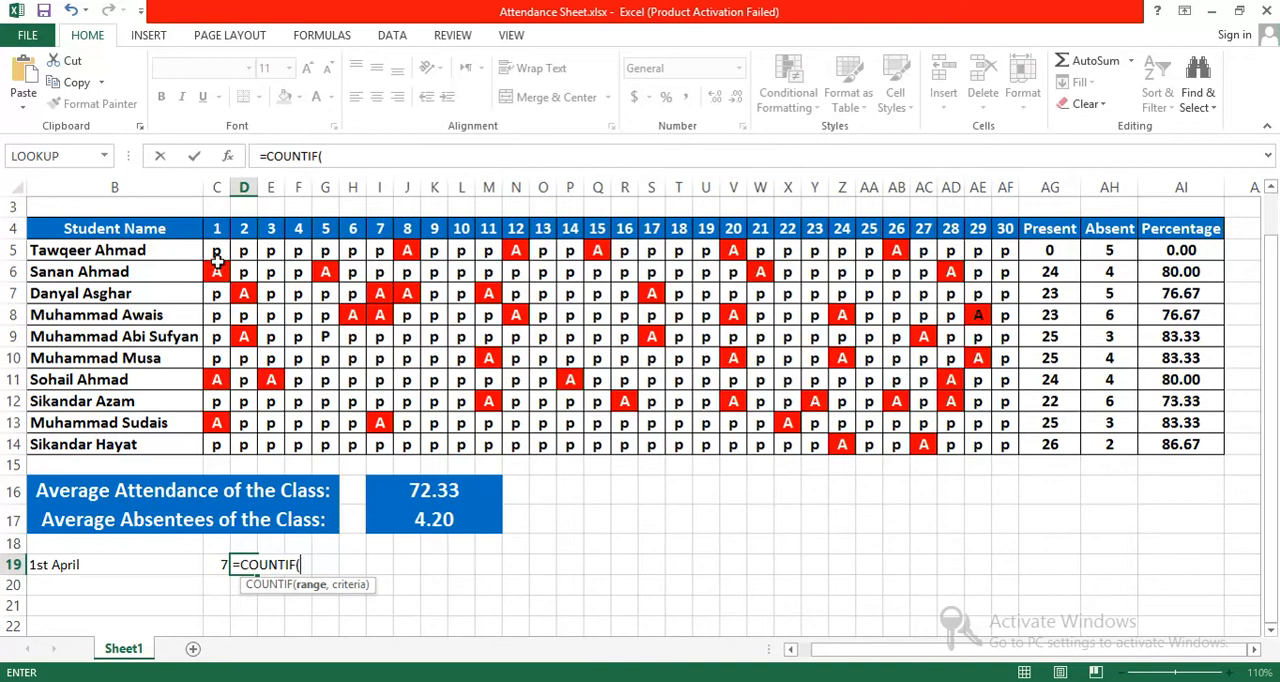
left_click_drag(218, 252, 219, 455)
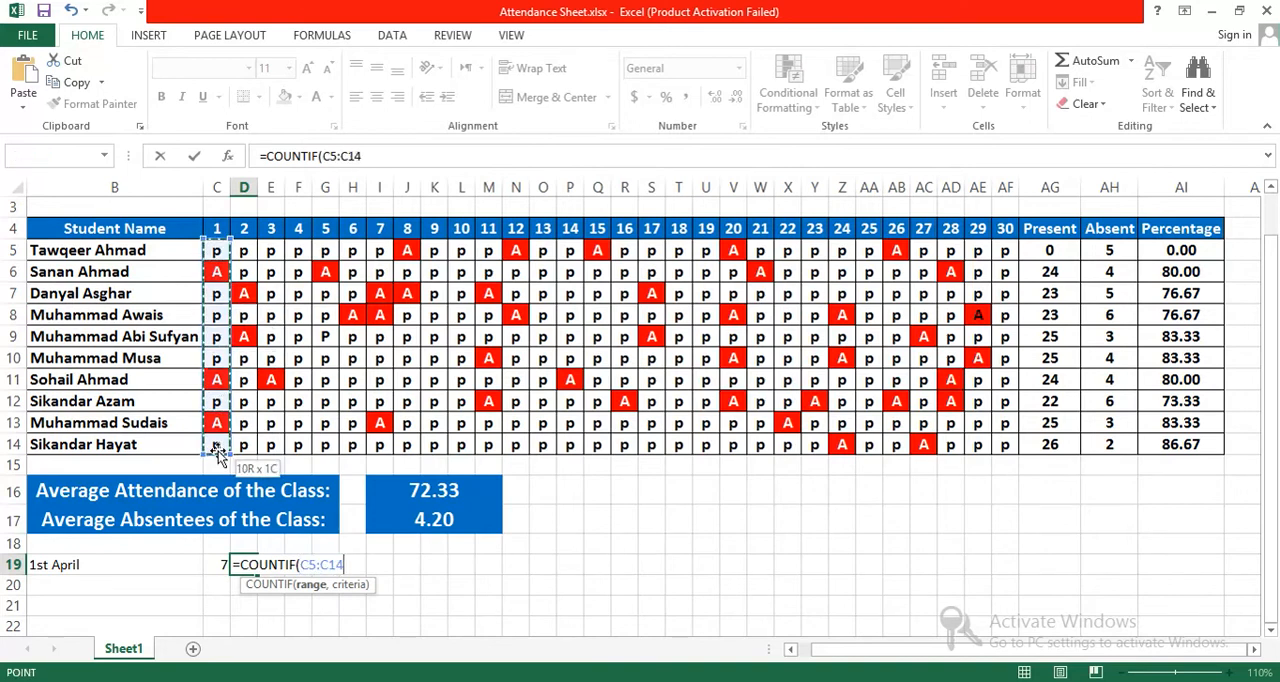
type(")")
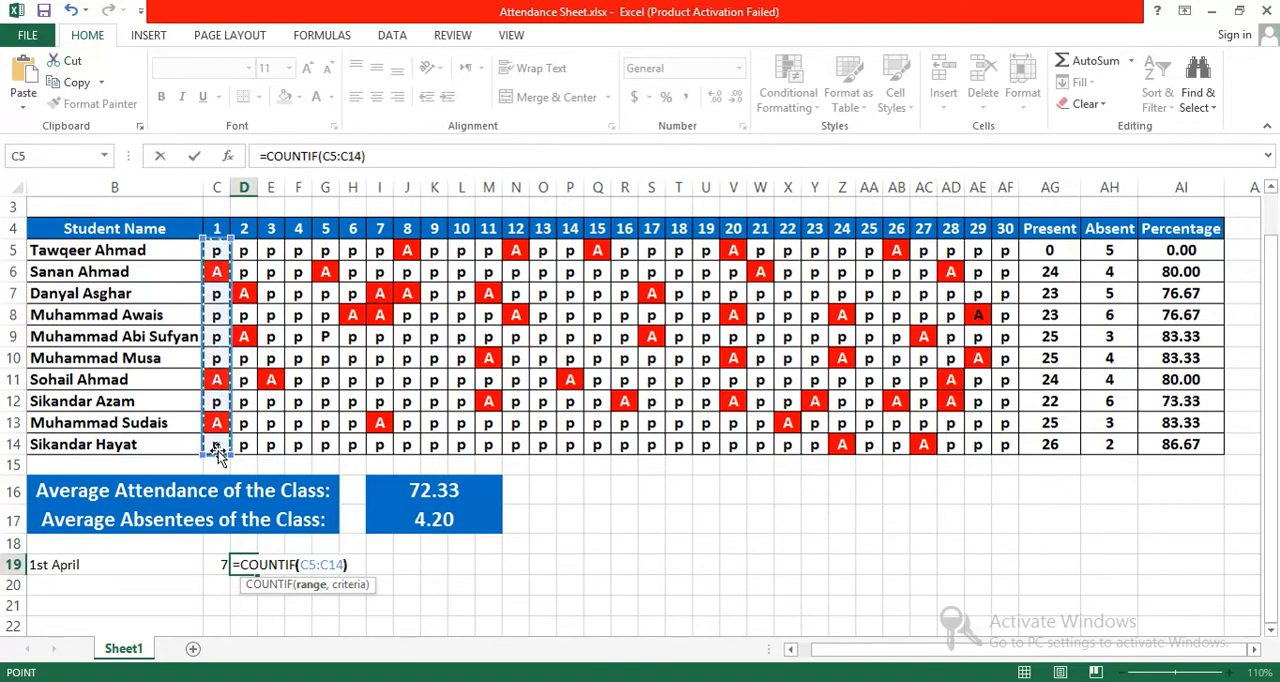
key("Return")
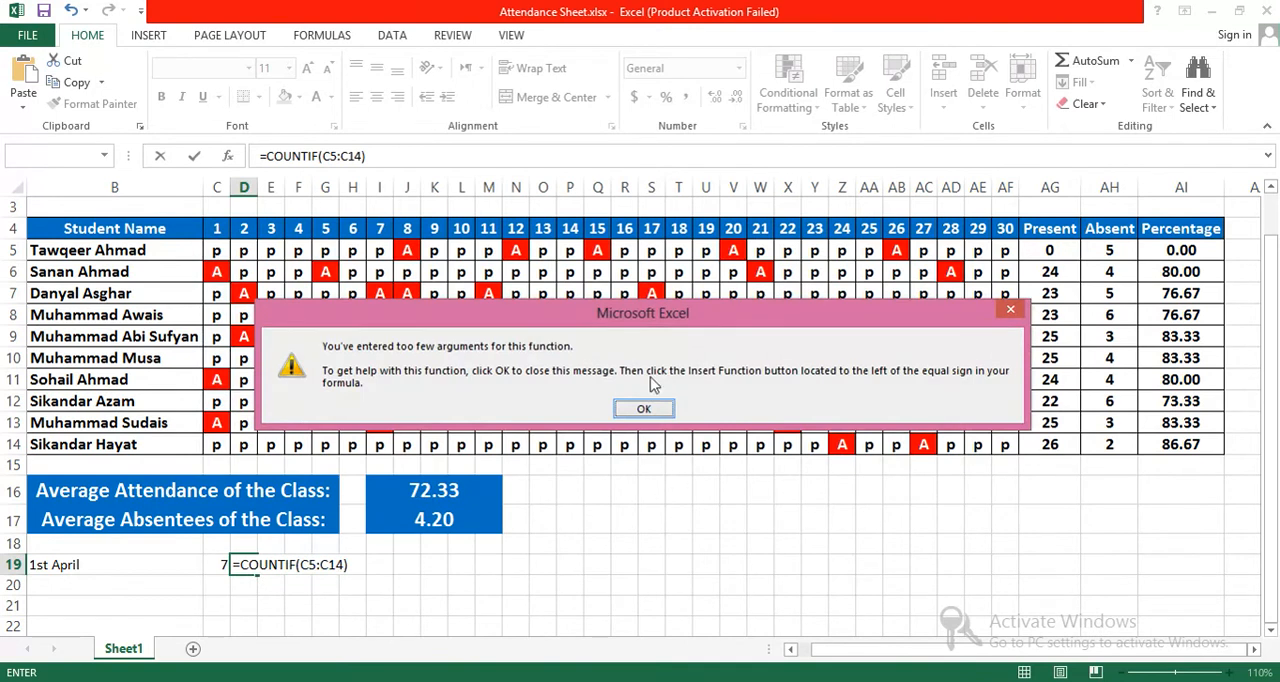
Step: Correct the D19 formula to =COUNTIF(C5:C14,"A") to count students absent on day 1
left_click(645, 408)
key("End")
type(",")
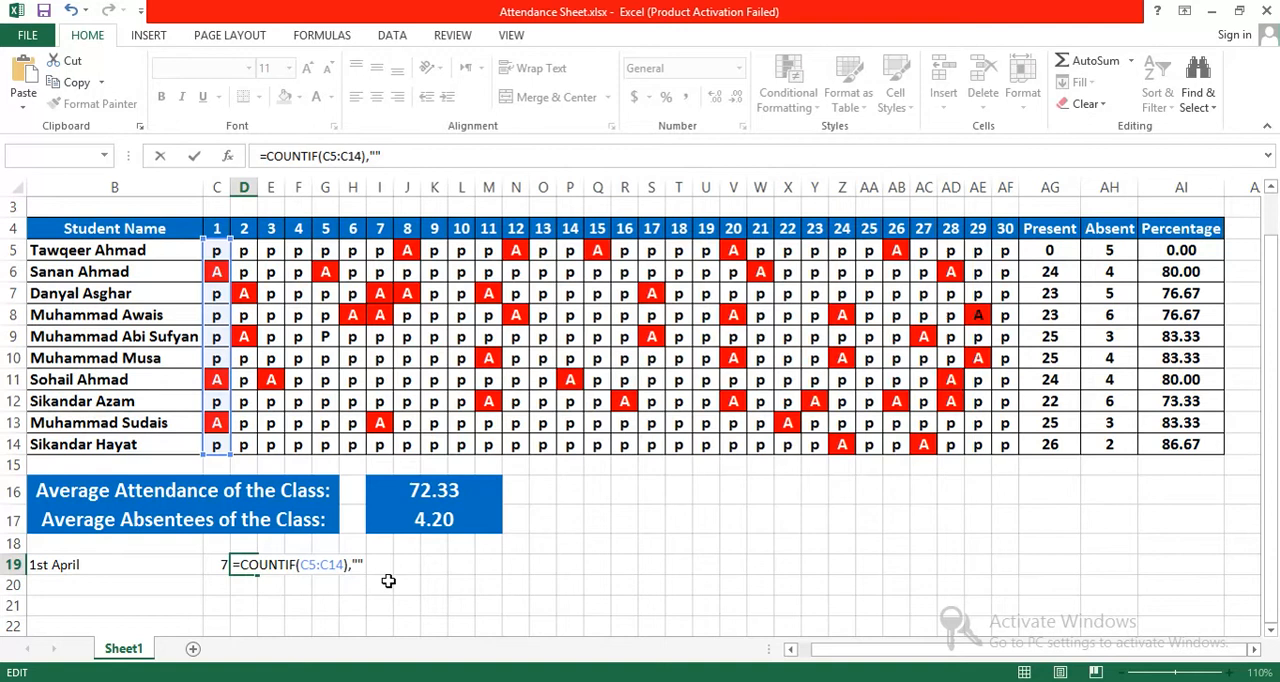
key("BackSpace")
type(",\"A\"")
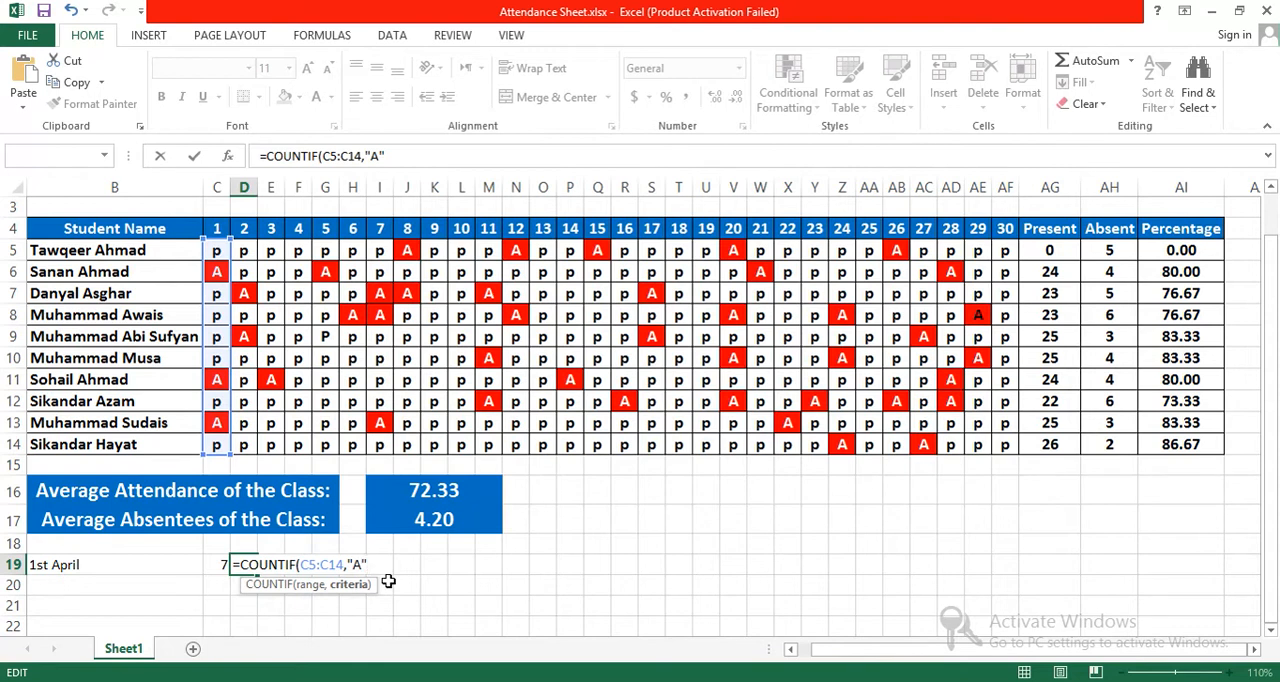
key("Return")
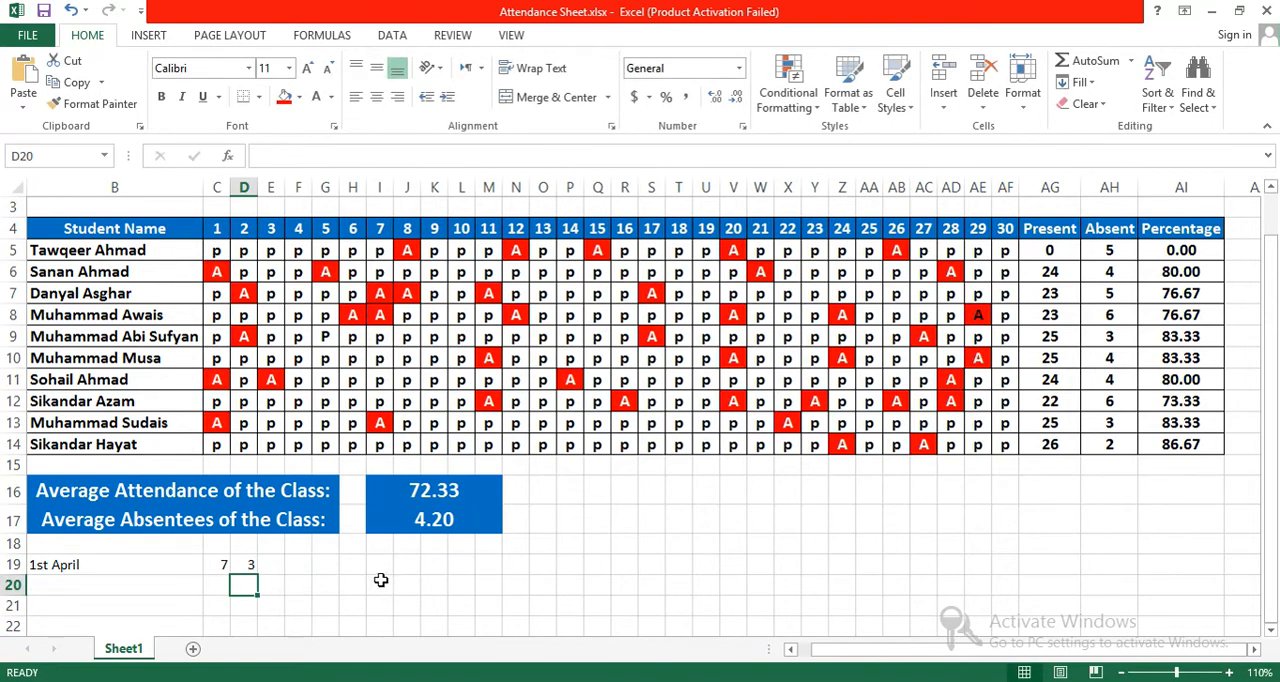
left_click(251, 566)
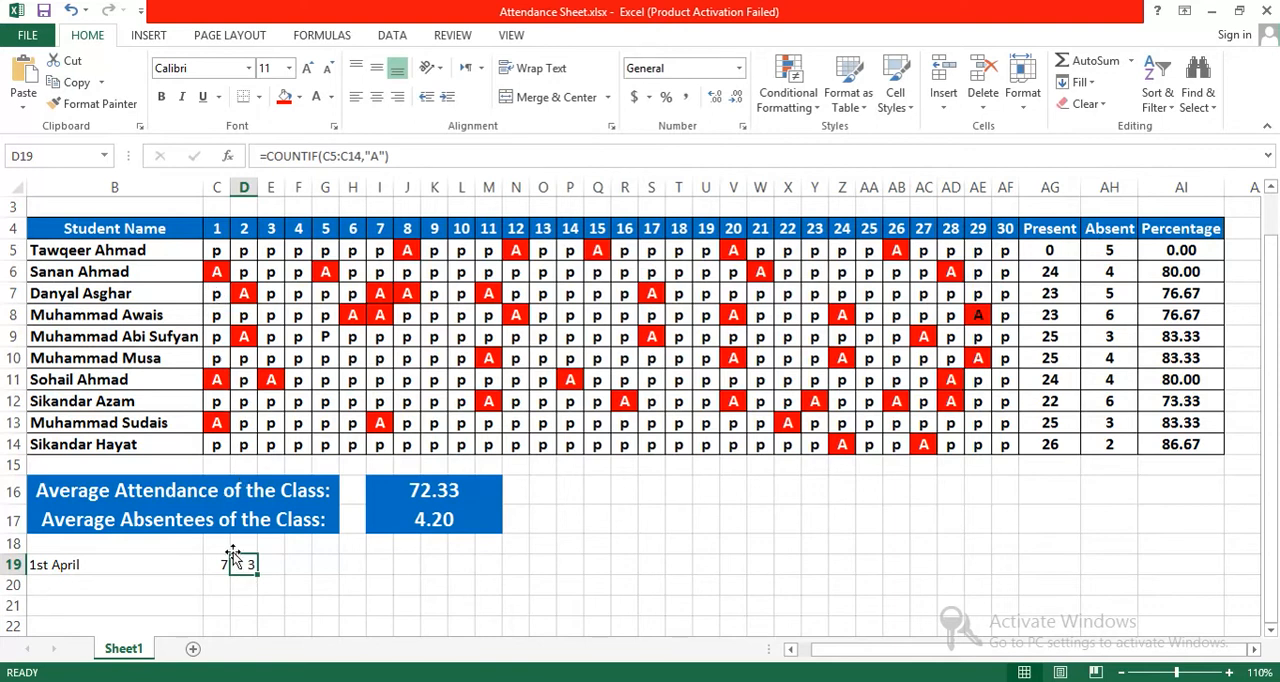
Step: Try extending the day 1 present-count formula from C19 down to C20, and inspect the copied formula's range
left_click(218, 566)
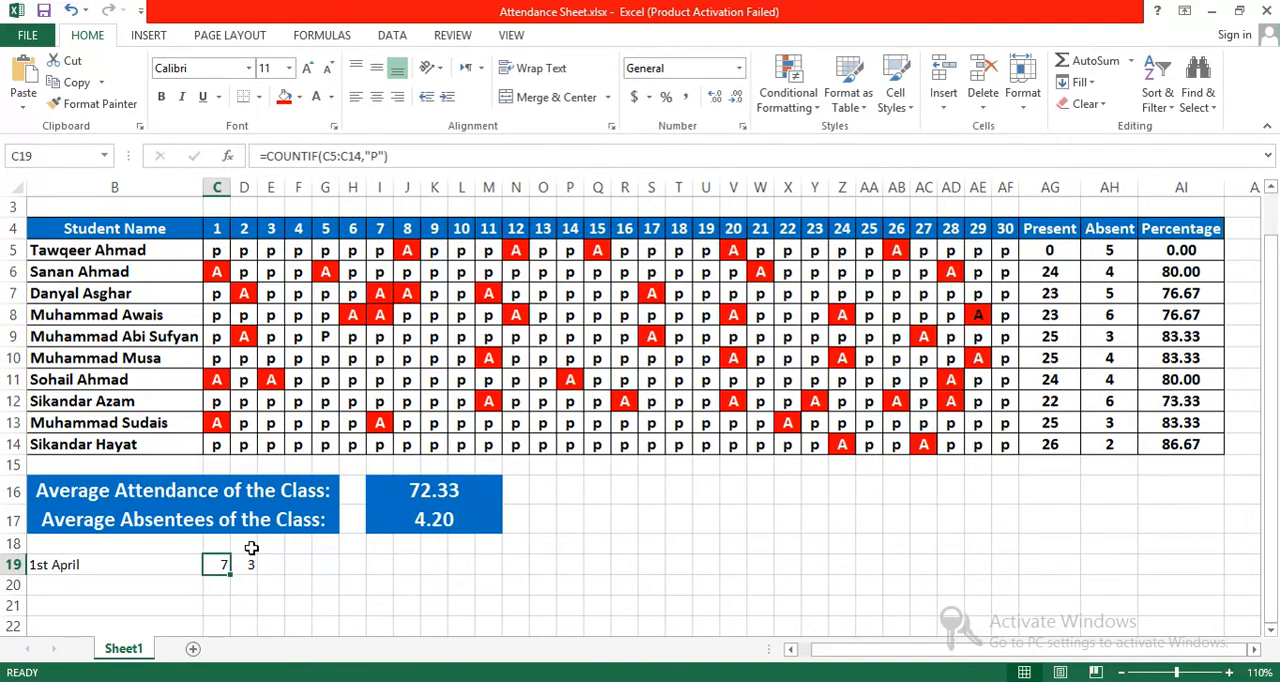
left_click(141, 565)
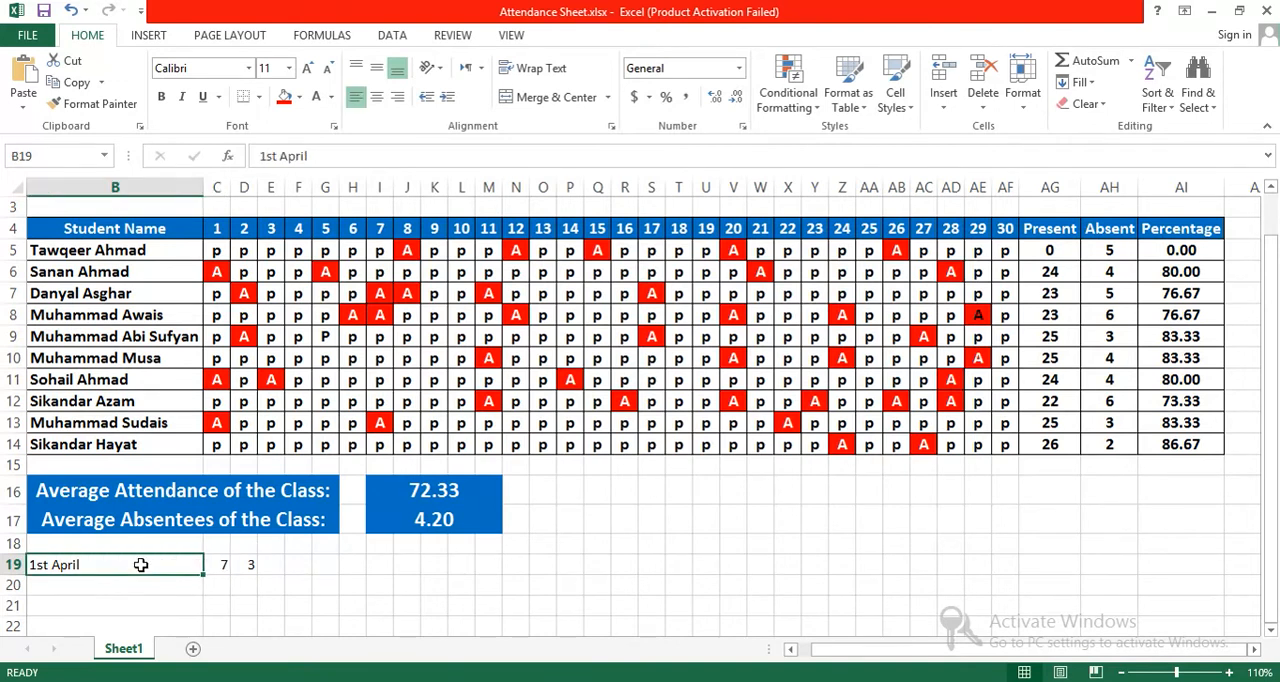
left_click(225, 565)
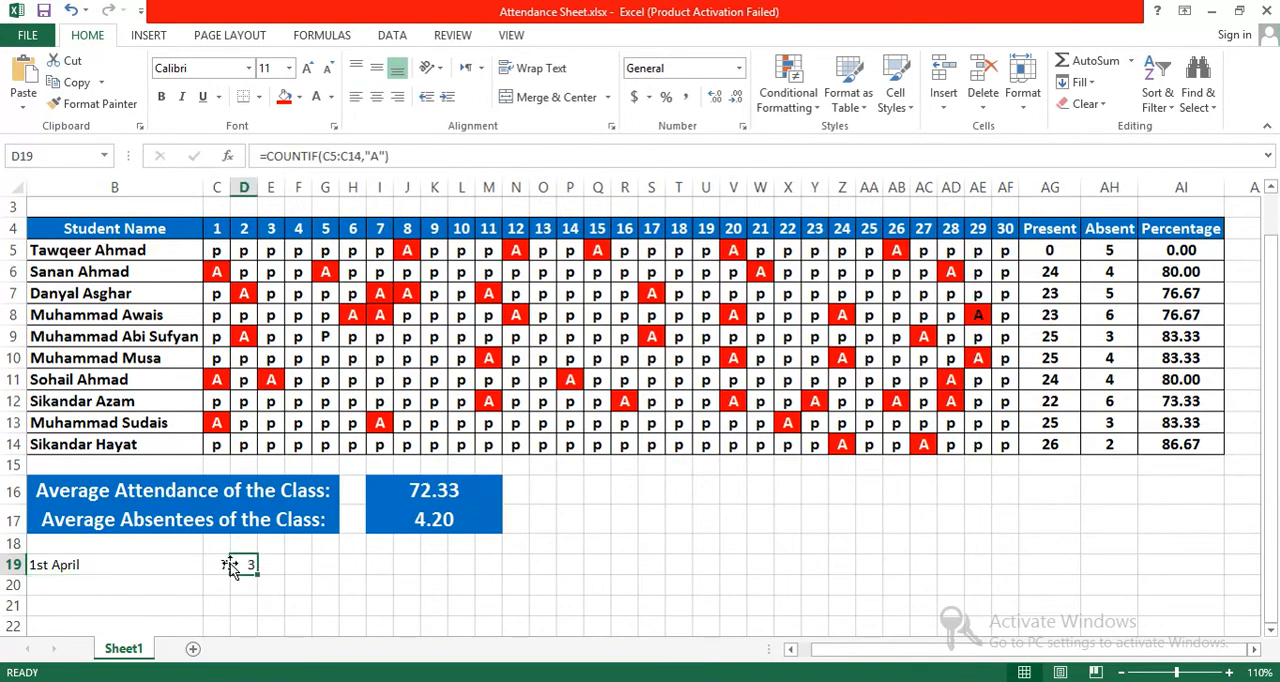
left_click_drag(229, 572, 229, 593)
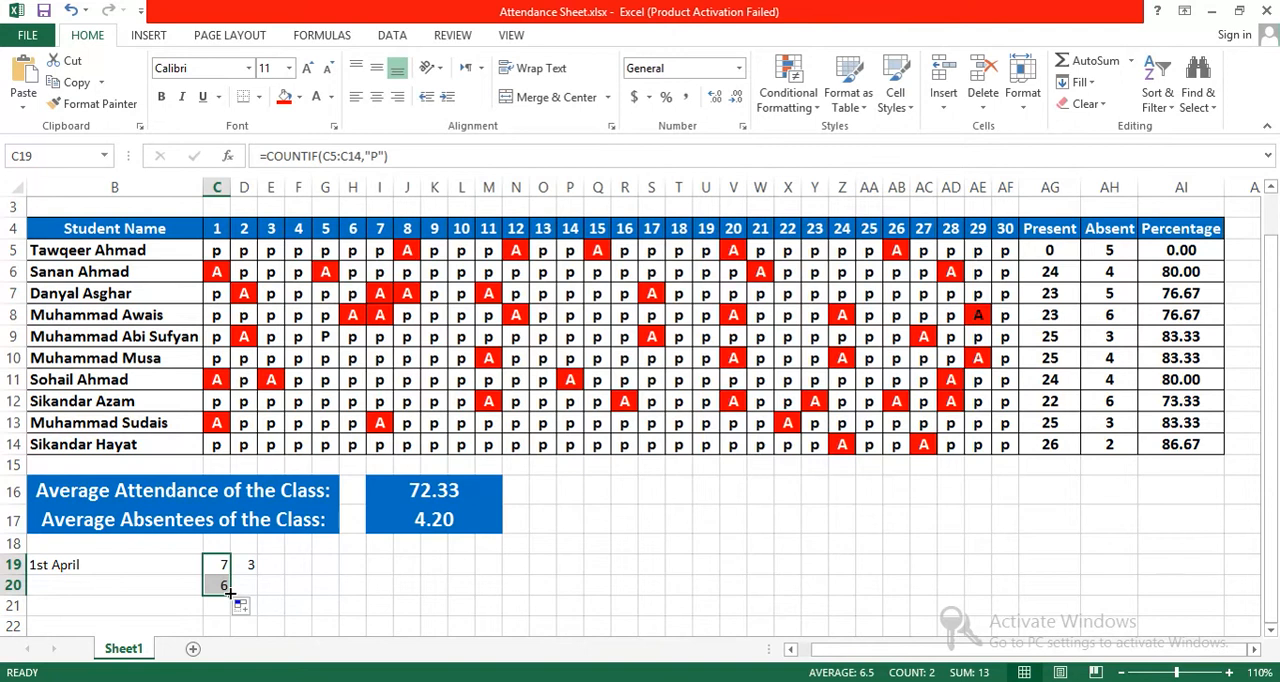
left_click(220, 586)
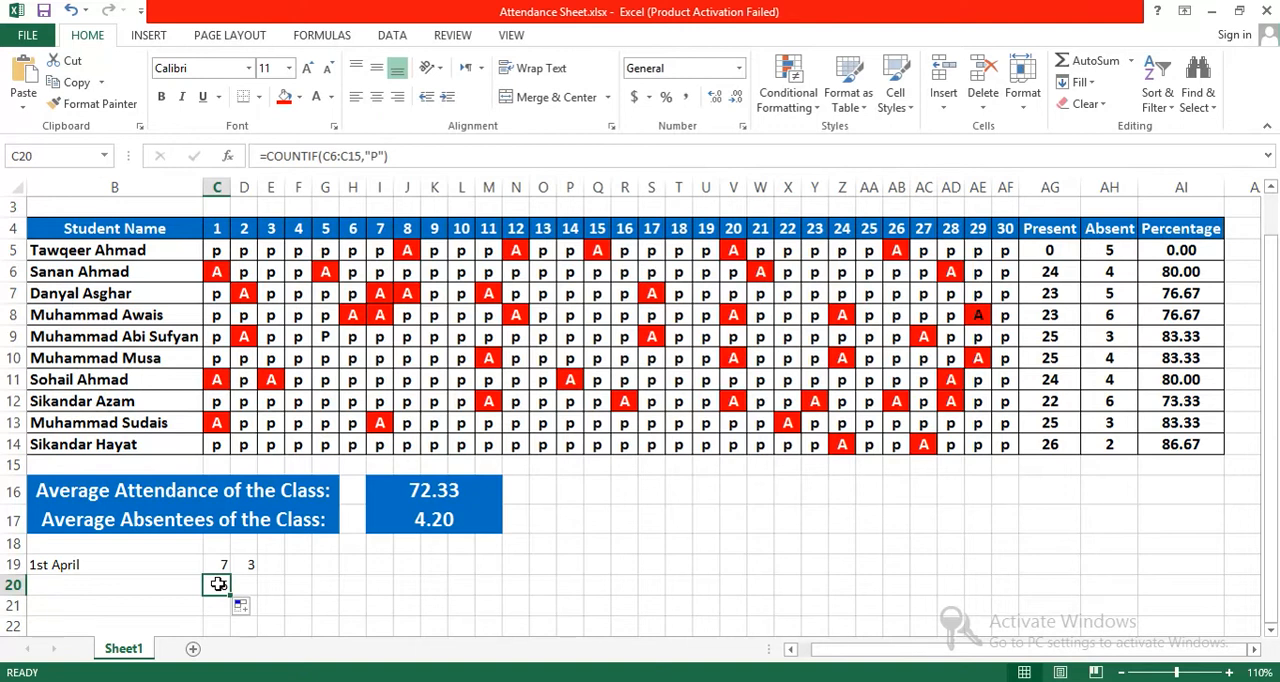
left_click(218, 566)
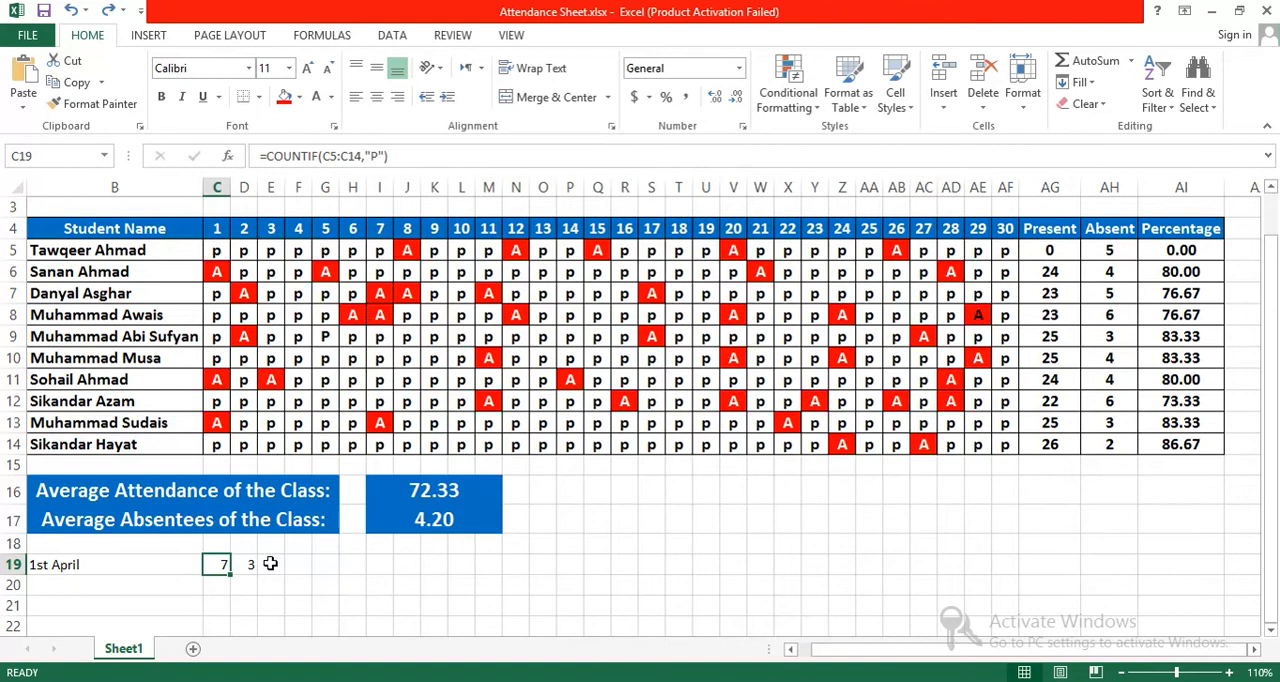
left_click(246, 584)
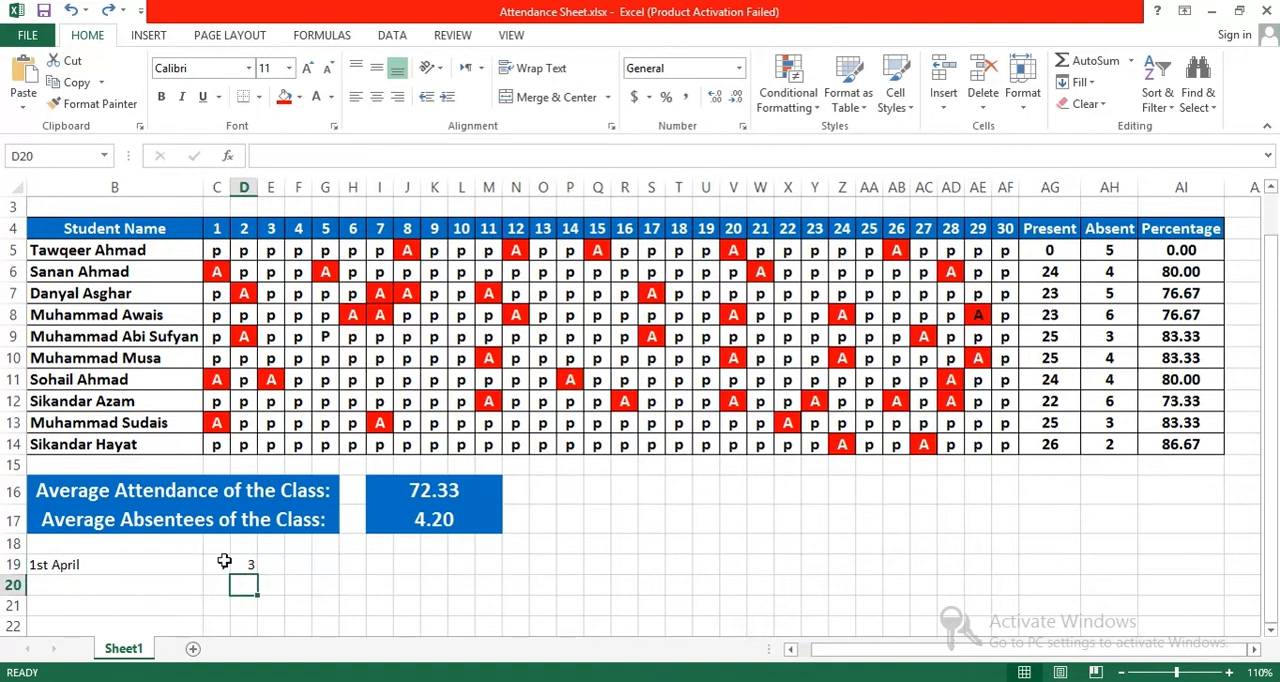
left_click(221, 566)
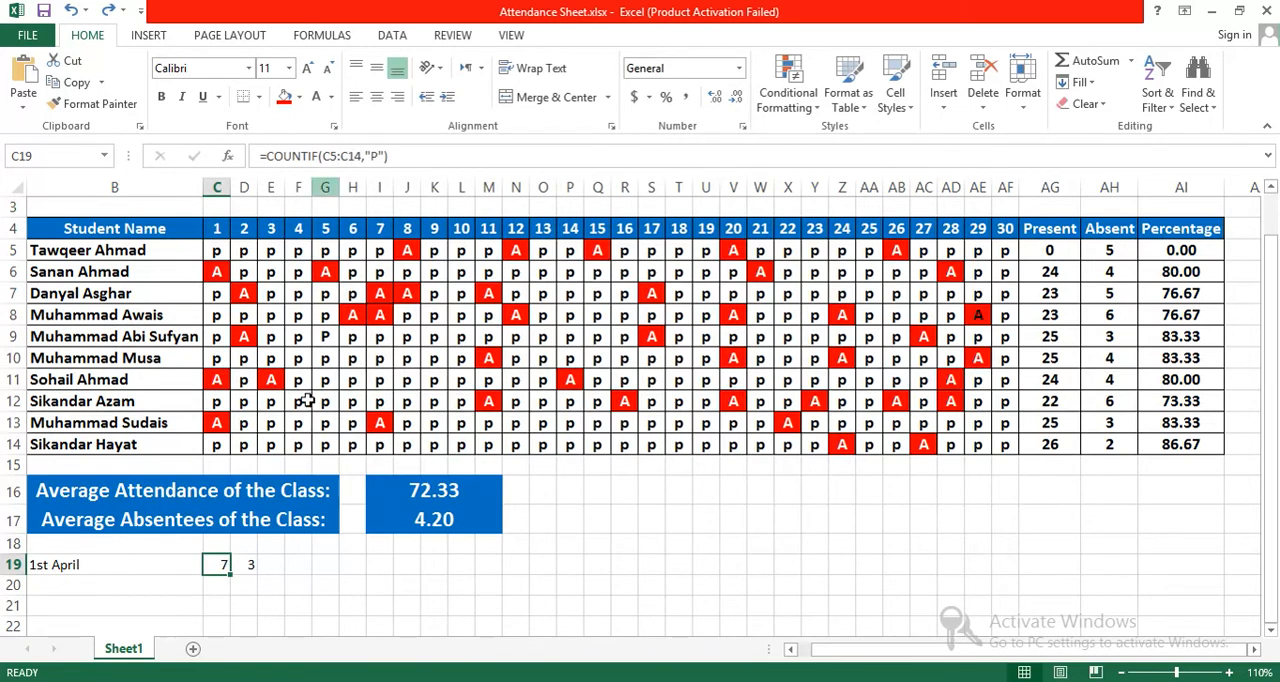
Step: Label the second day's row by entering "2nd April" in B20
left_click(140, 585)
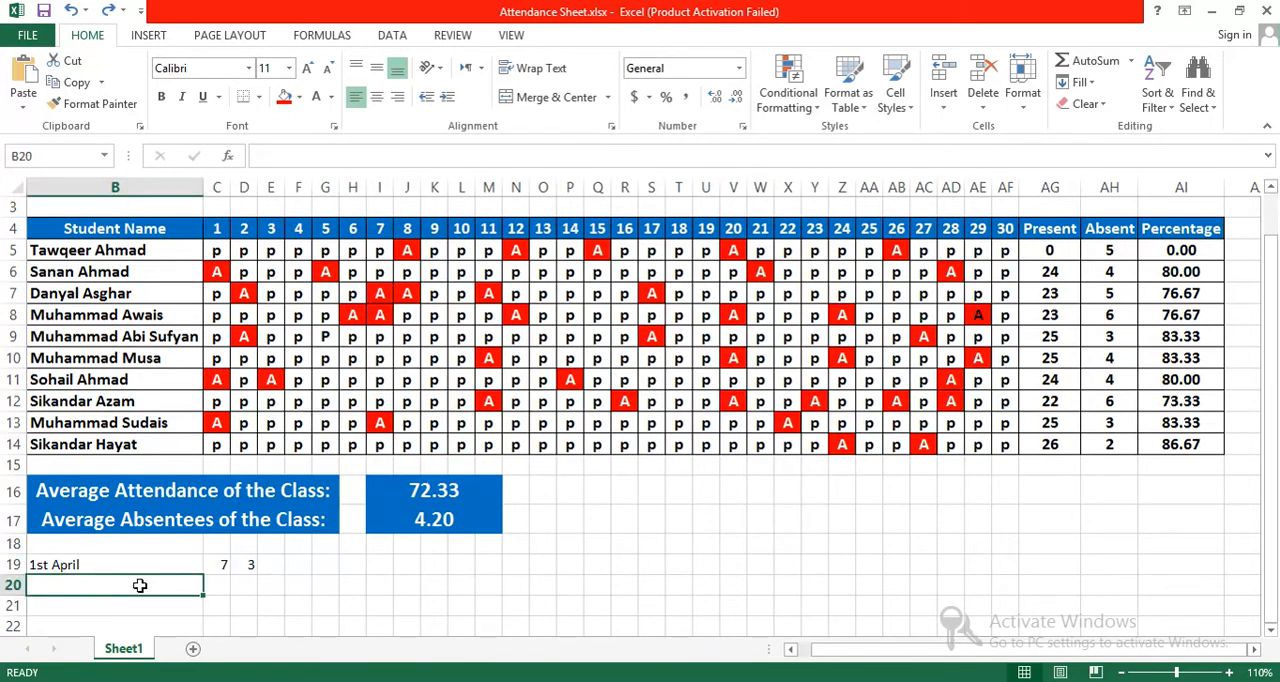
type("2nd April")
key("Tab")
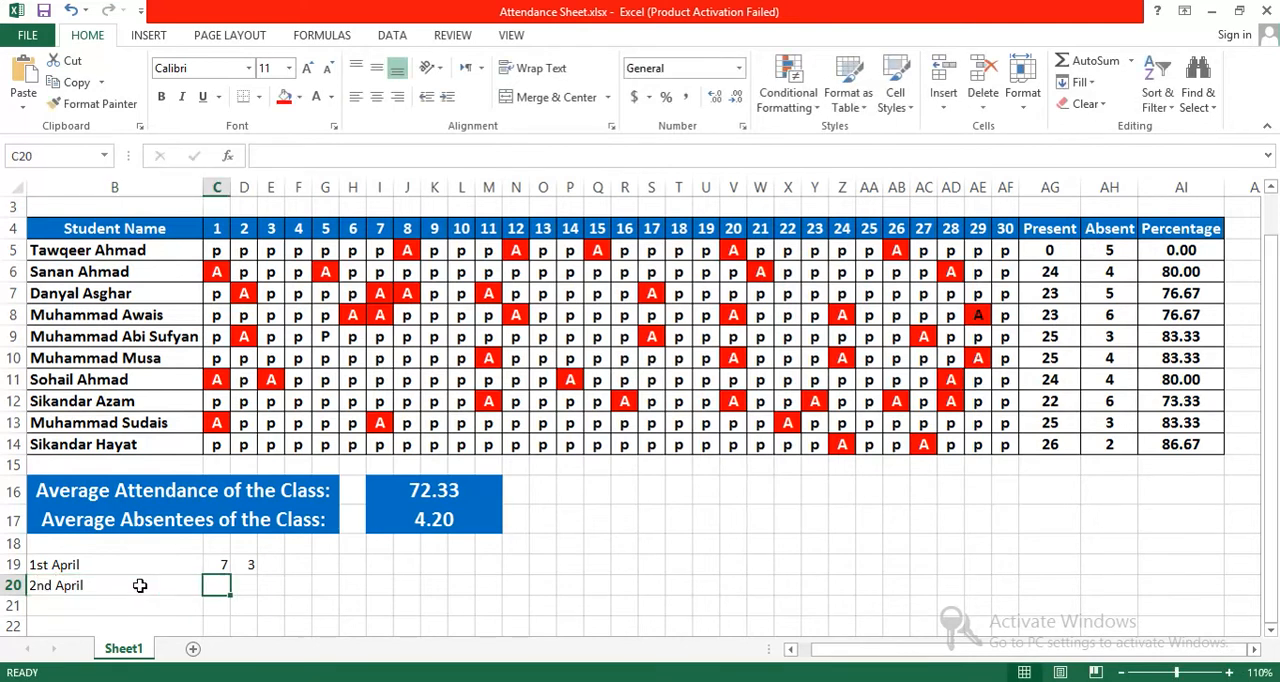
Step: Enter =COUNTIF(D5:D14,"P") in C20 to count students present on day 2
type("=Coun")
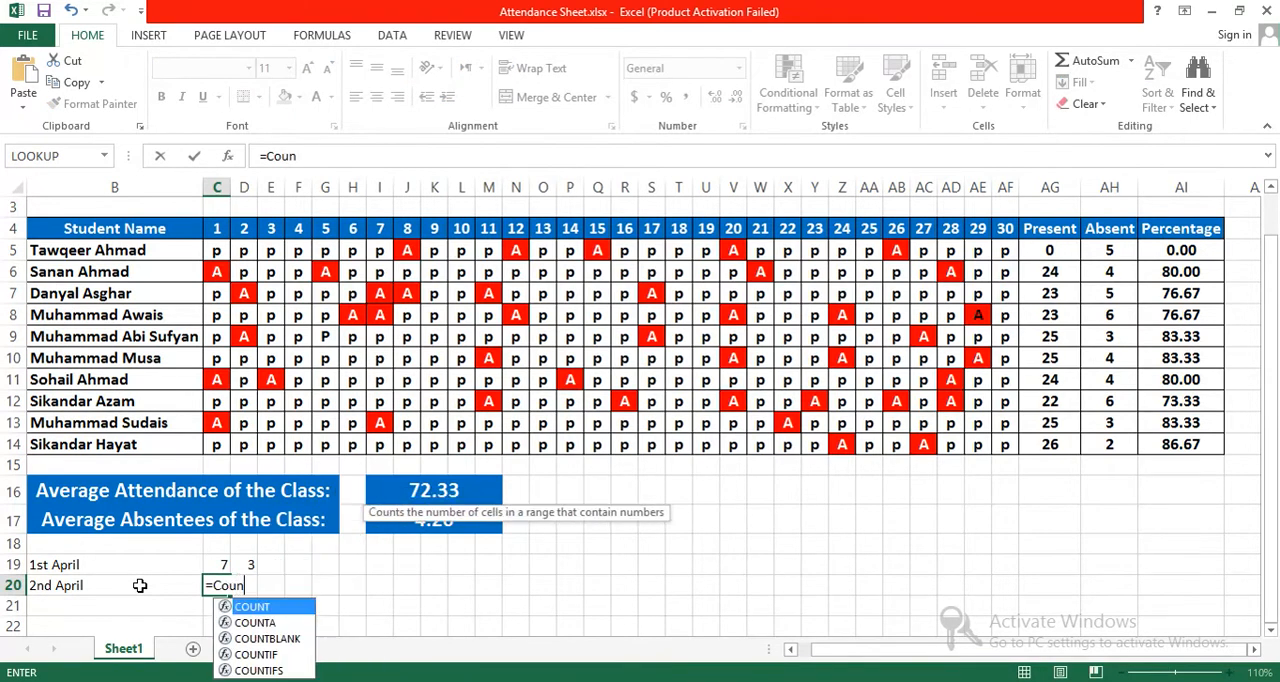
type("ti")
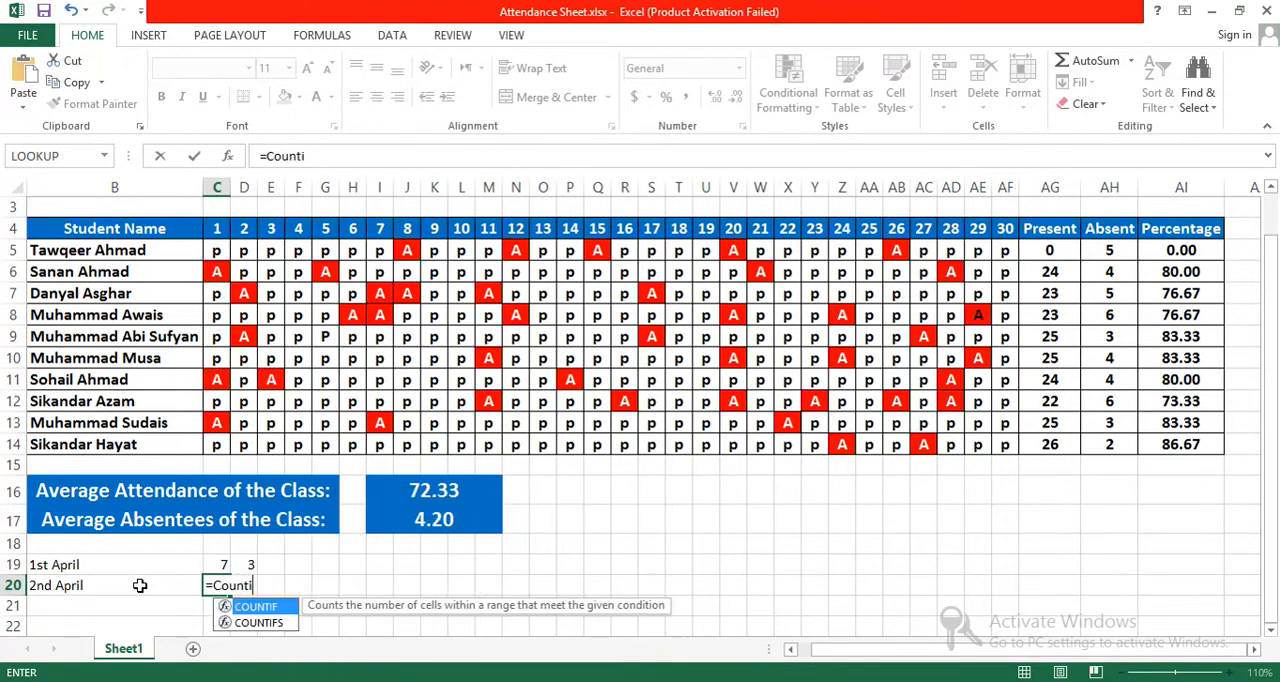
type("f(")
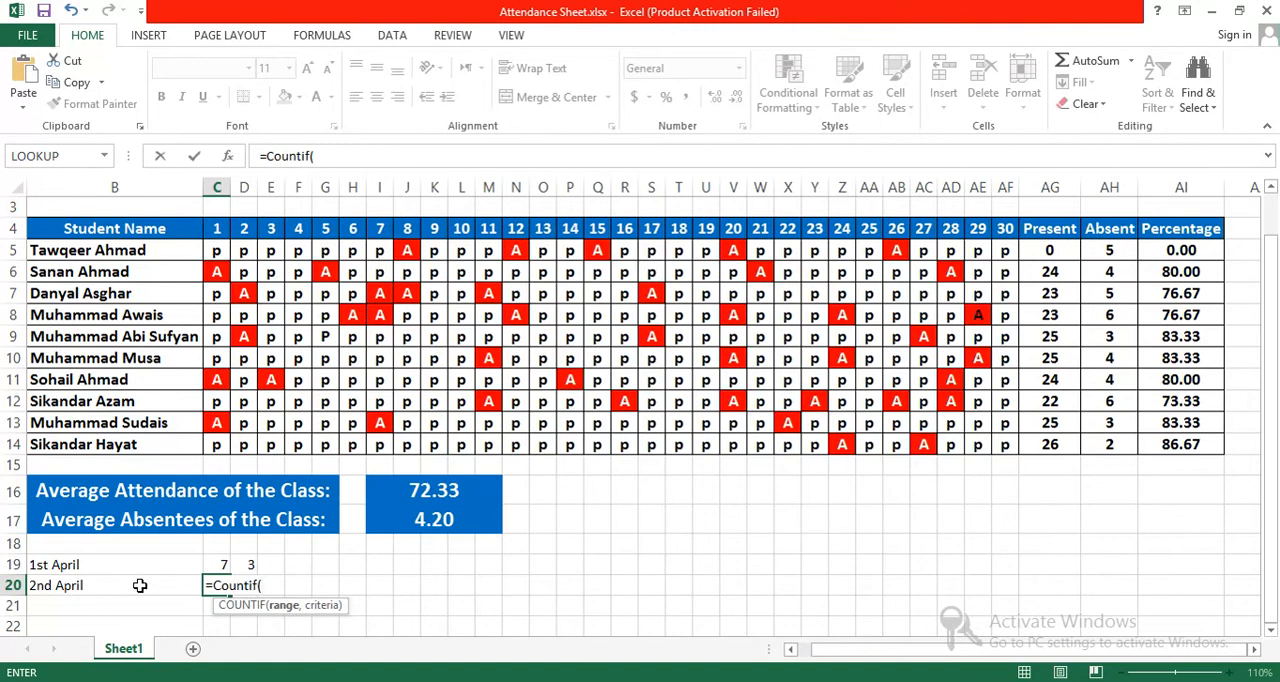
left_click_drag(244, 250, 242, 443)
type(",")
key("Left")
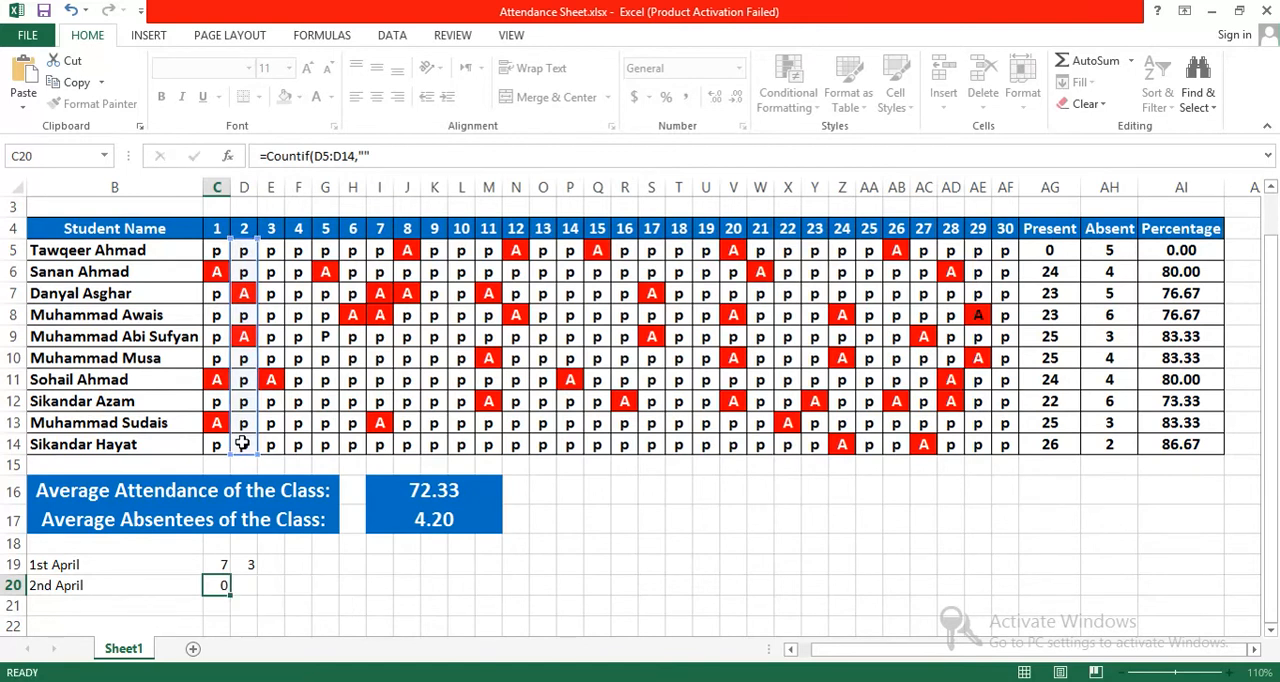
key("Right")
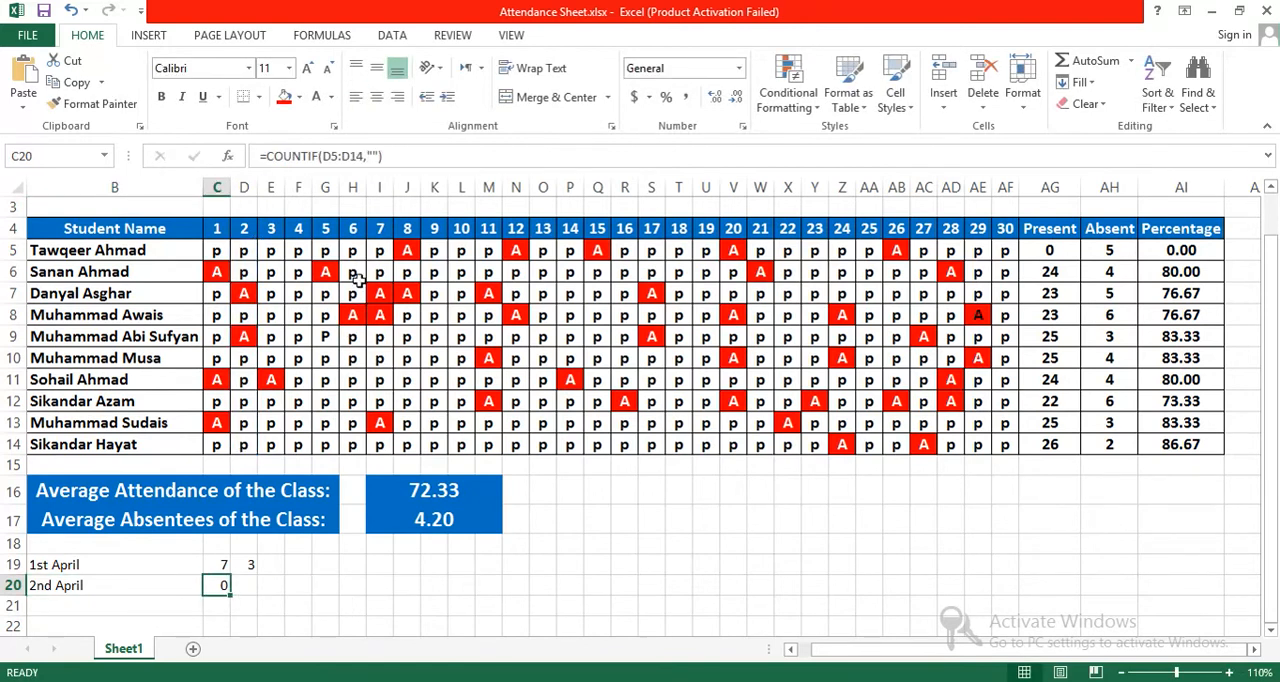
left_click(374, 156)
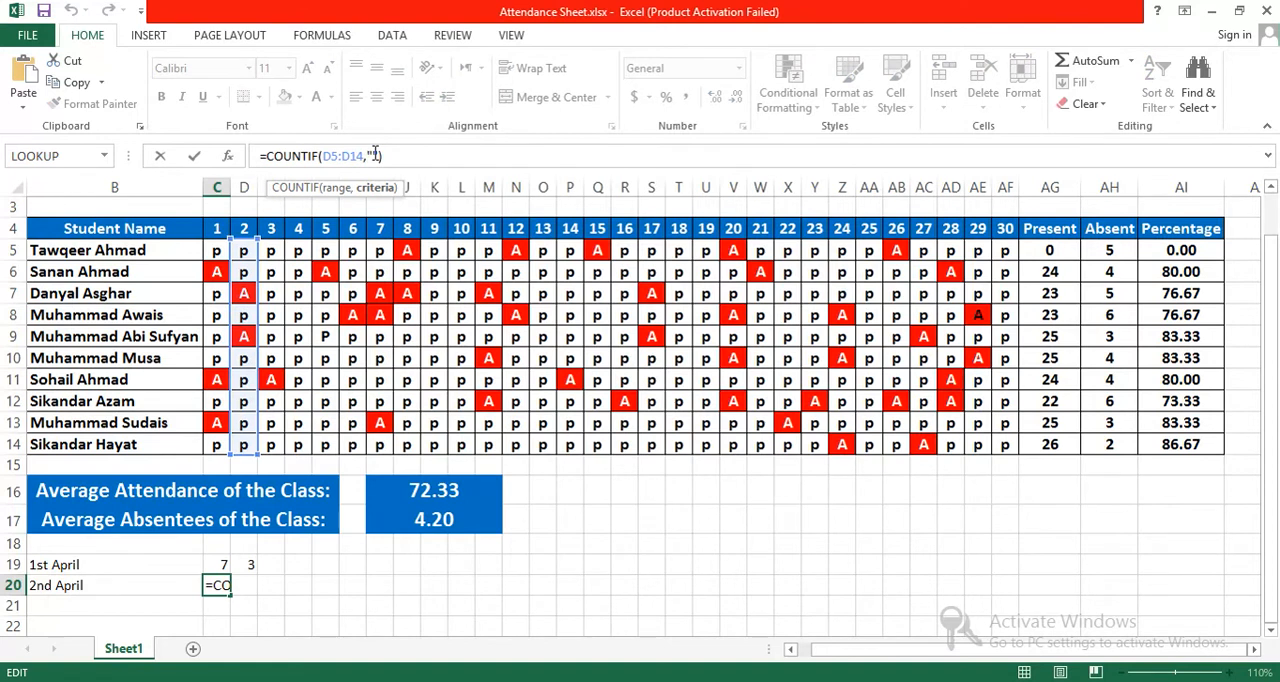
type("P")
key("Return")
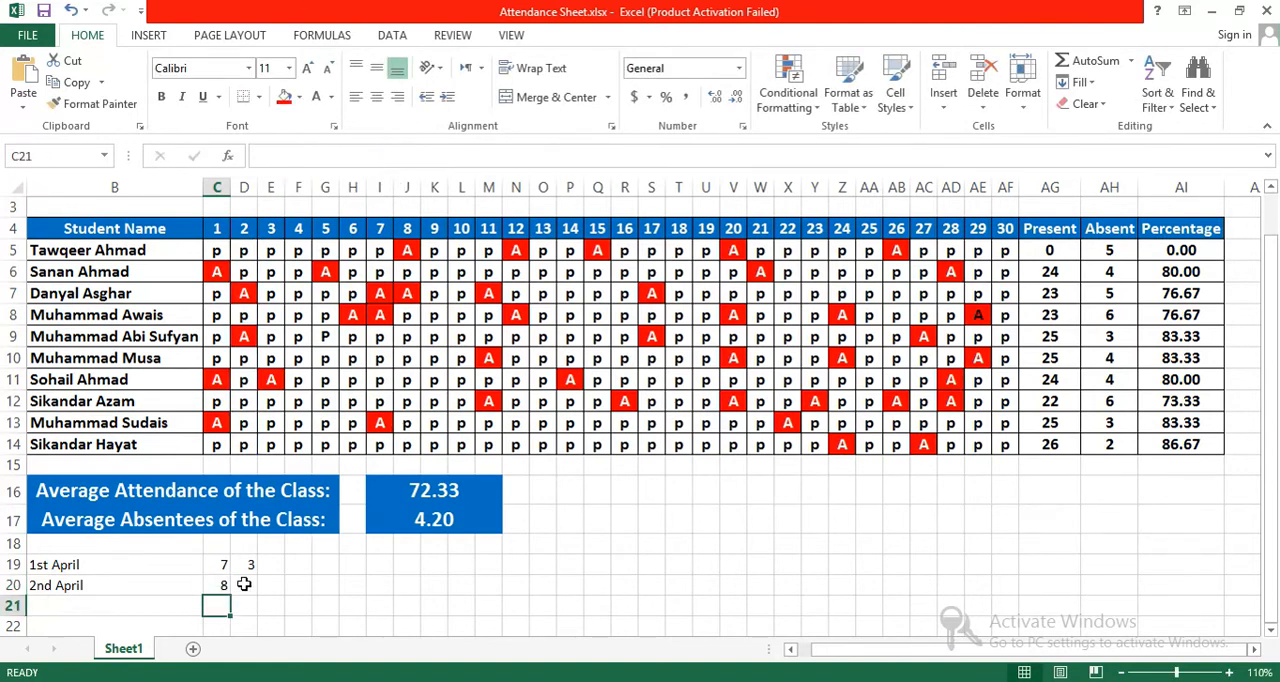
Step: Enter =COUNTIF(D5:D14,"A") in D20 to count students absent on day 2
left_click(244, 585)
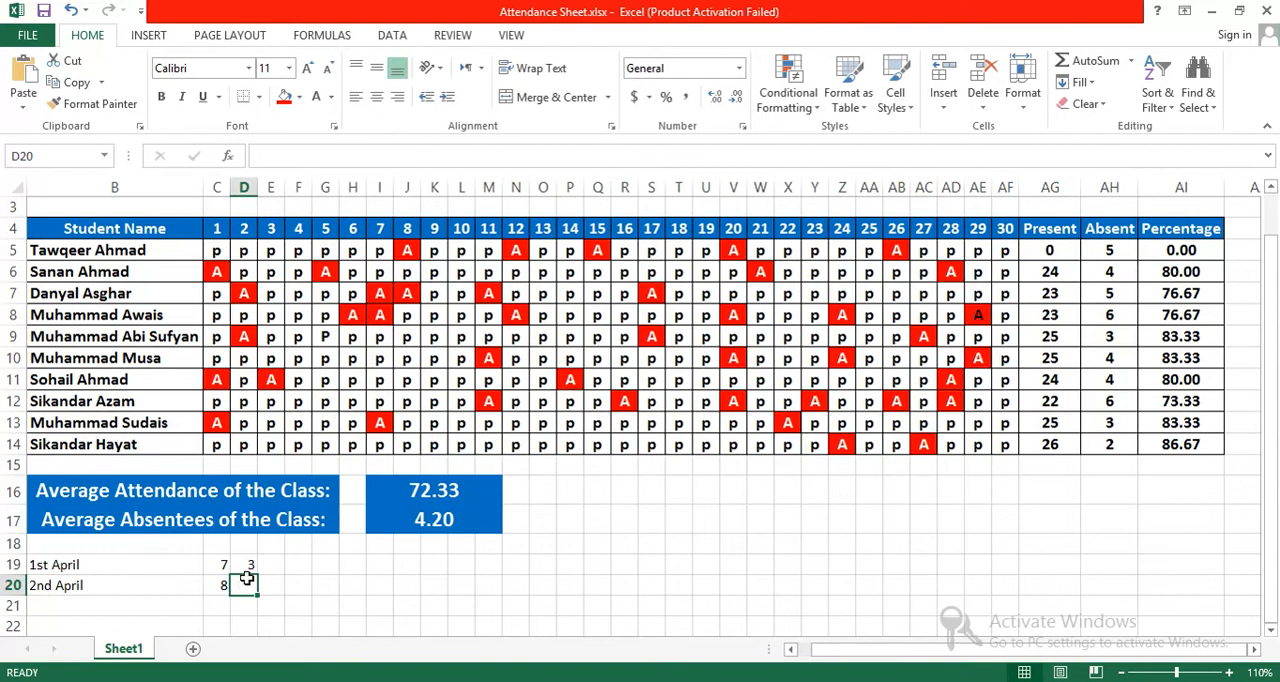
type("=")
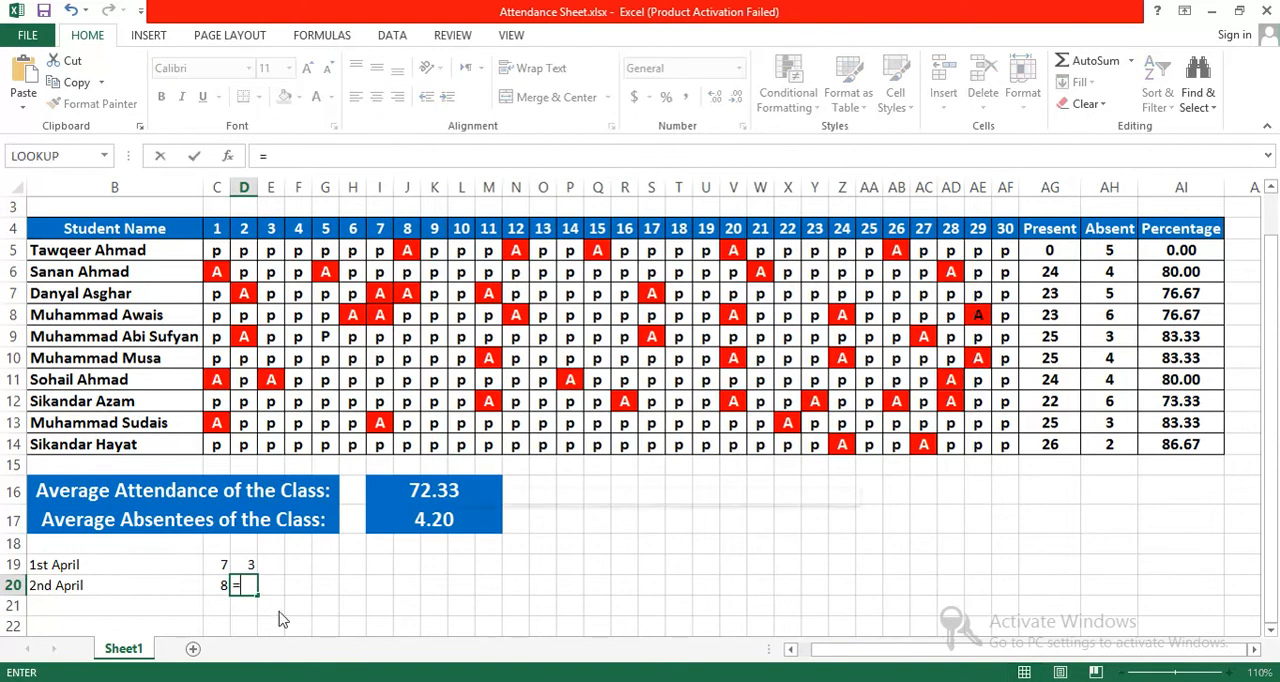
type("COUNTIF(")
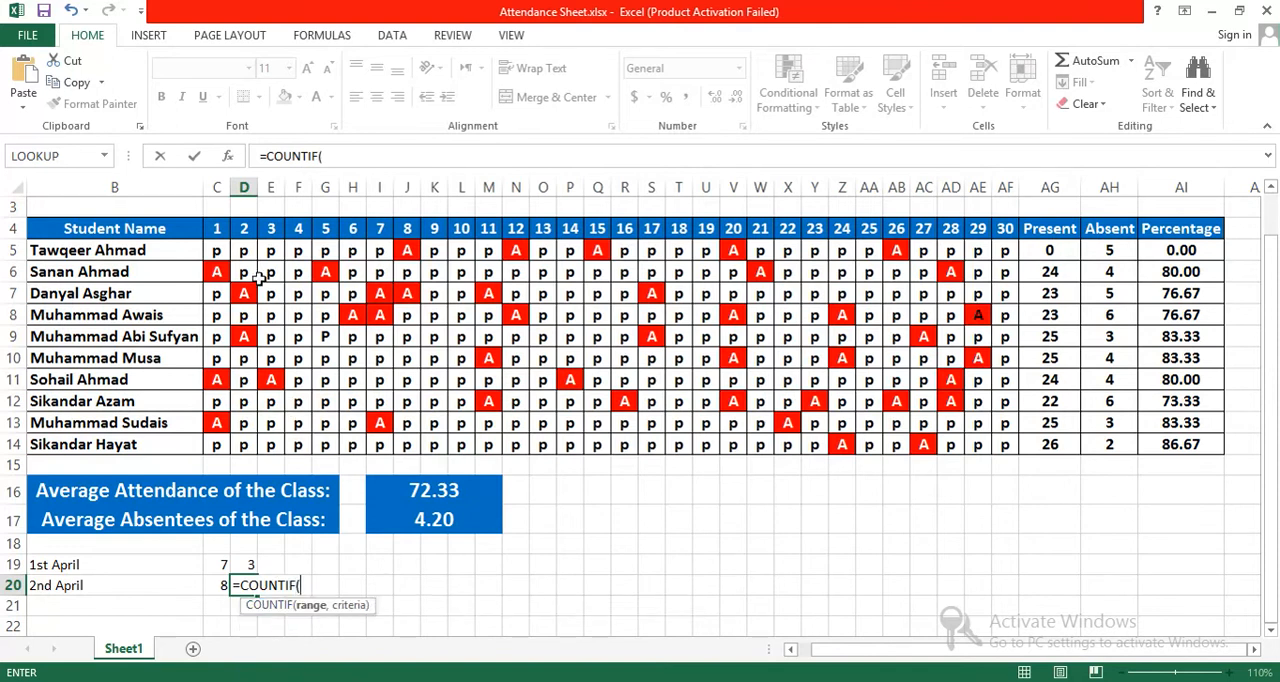
left_click_drag(246, 252, 250, 458)
type(",\"A")
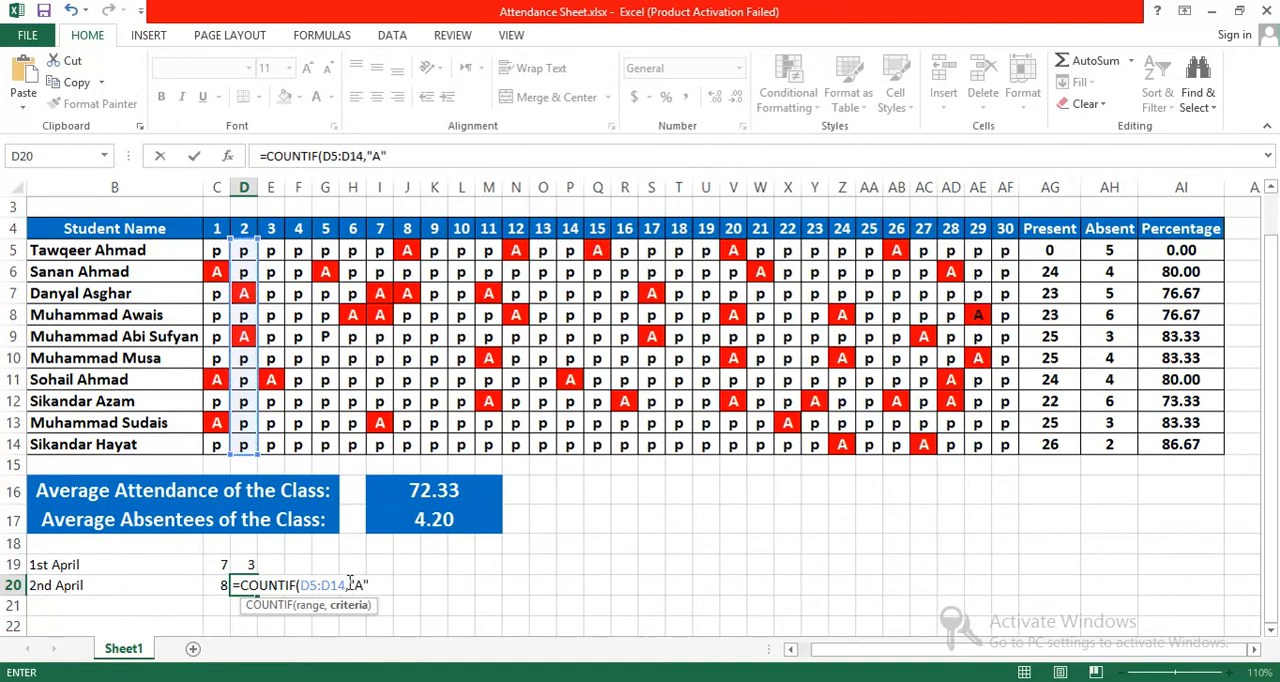
key("Return")
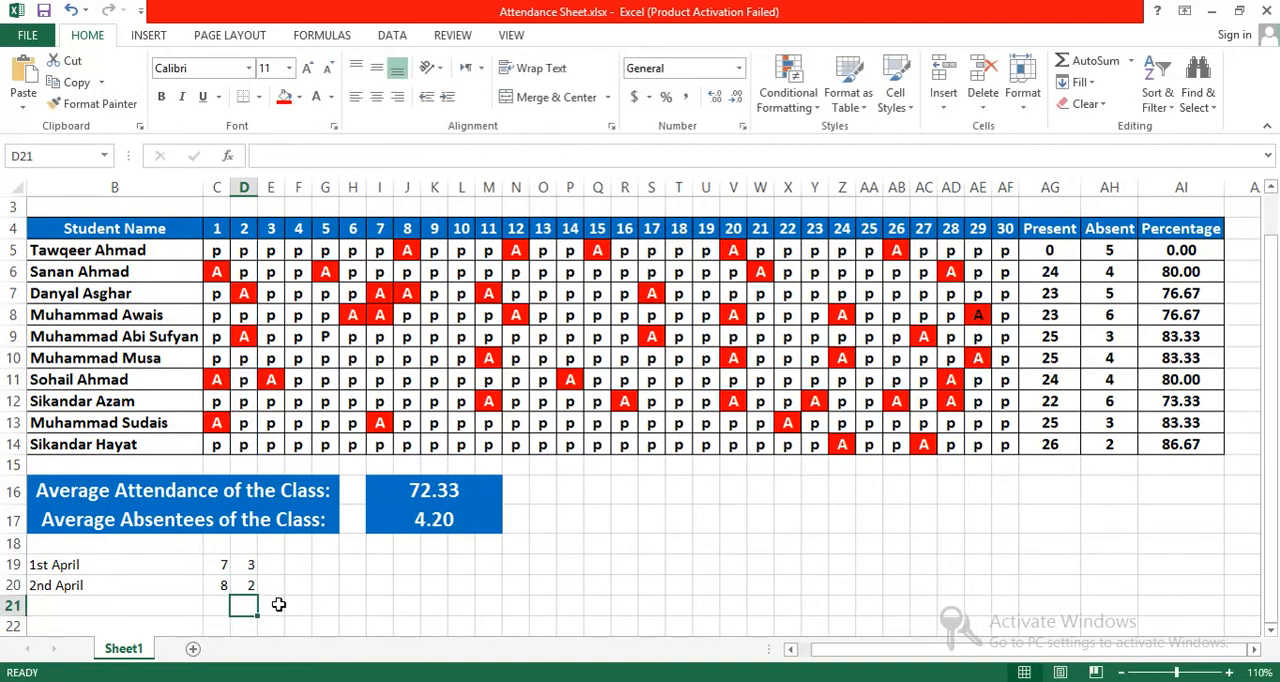
left_click(248, 582)
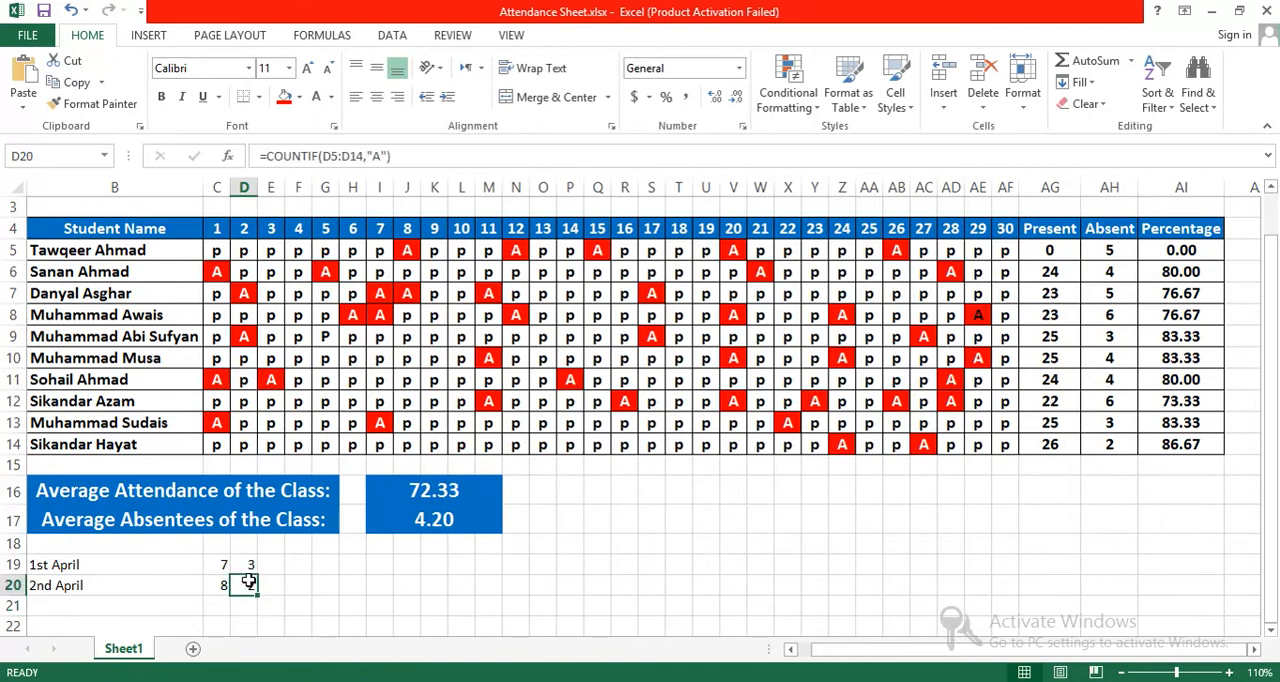
left_click(217, 565)
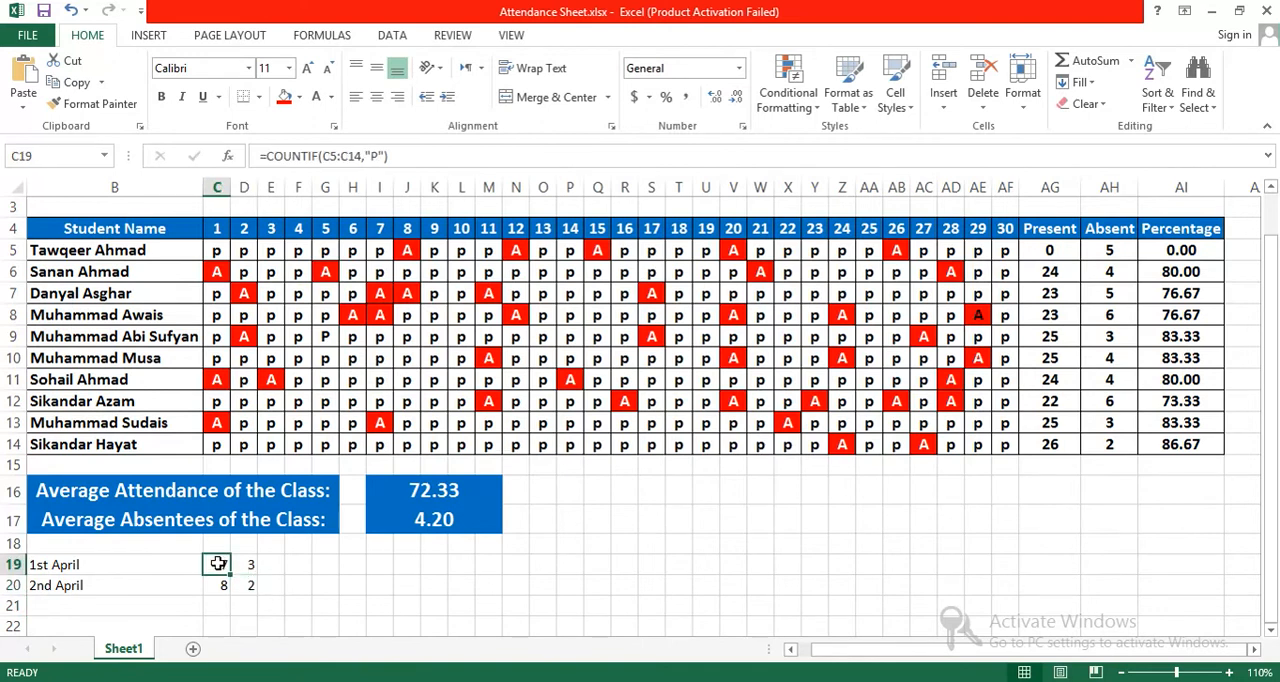
Step: Label the daily count columns "P" in C18 and "A" in D18, and format both labels bold at size 12
left_click(216, 546)
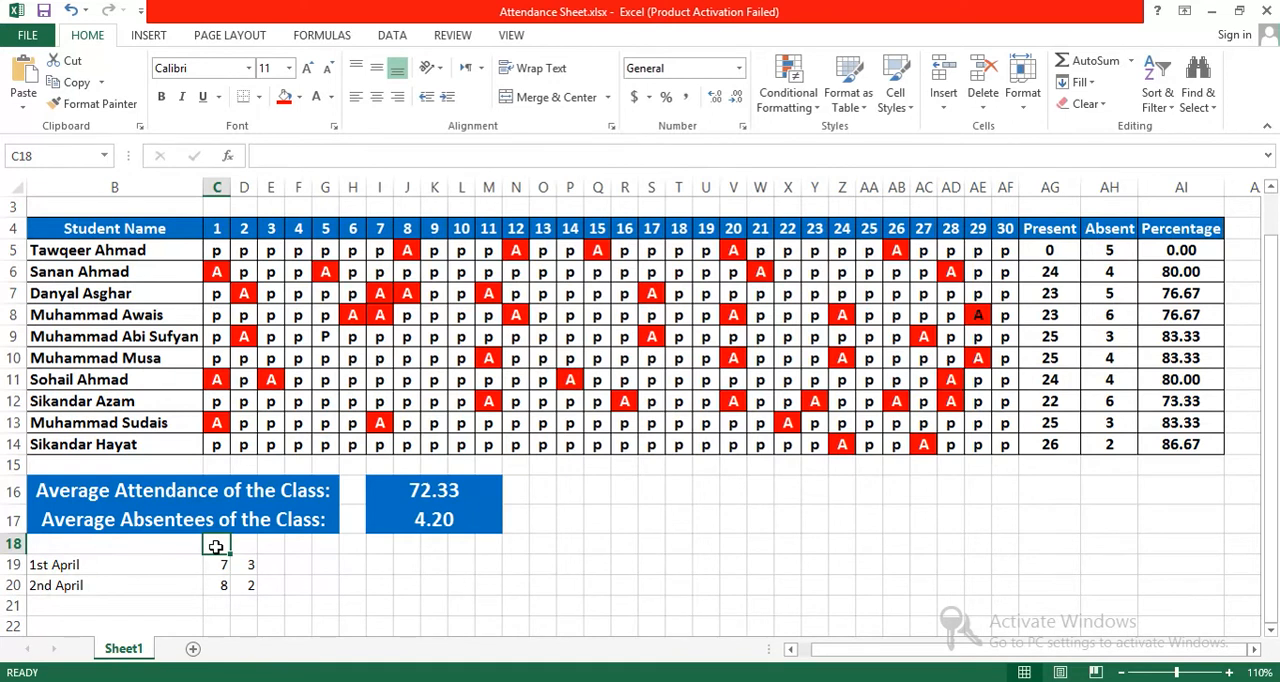
type("P")
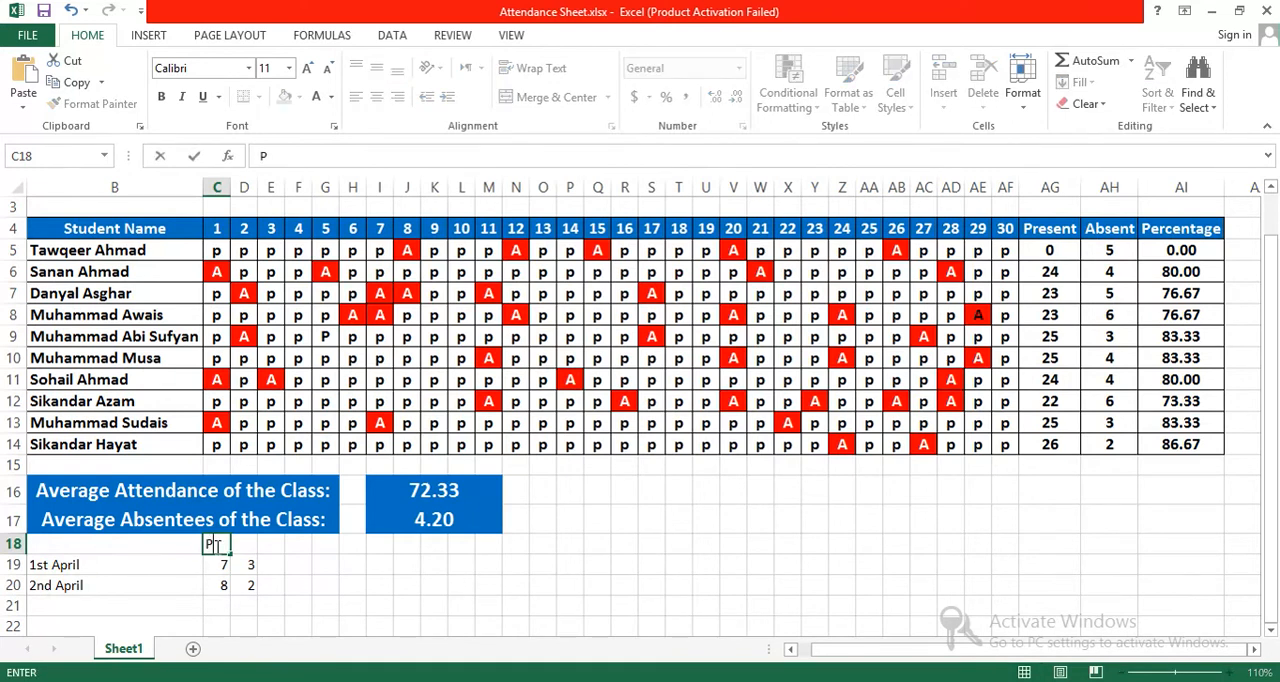
key("Tab")
type("A")
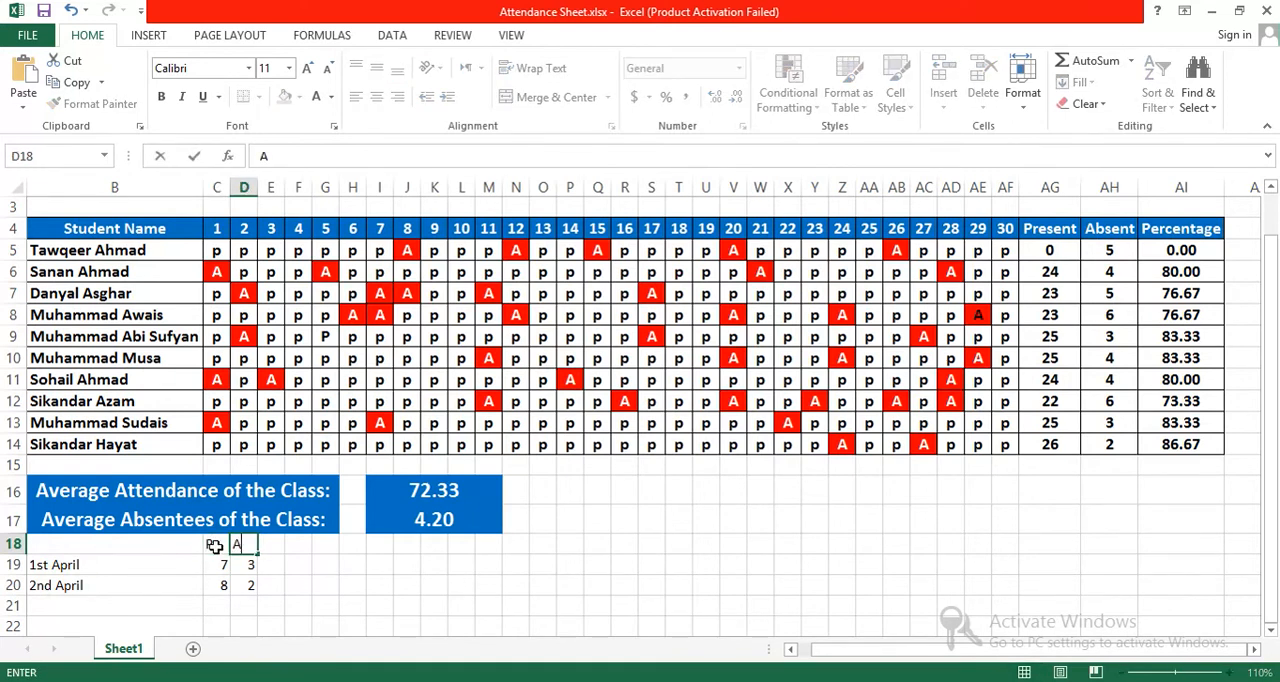
left_click_drag(210, 545, 240, 545)
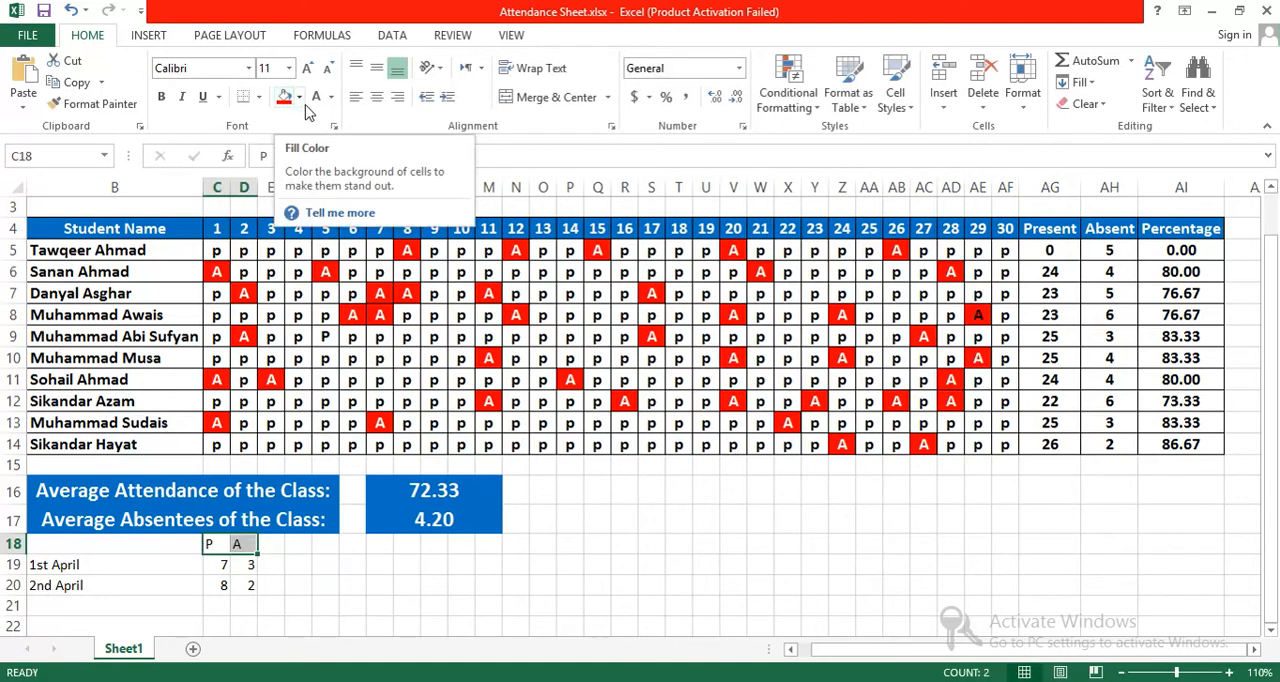
left_click(161, 97)
left_click(308, 70)
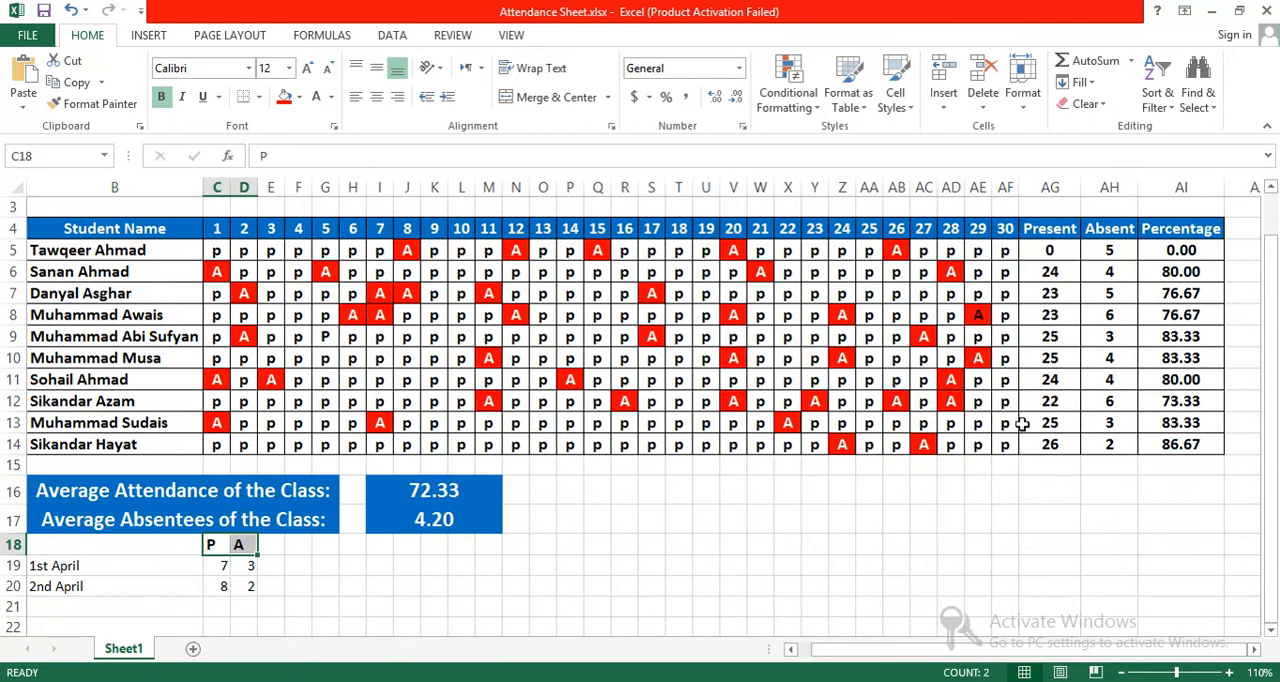
Step: Center the daily counts in C19:D20 and format them bold at size 12
mouse_move(228, 570)
left_mouse_down()
mouse_move(214, 563)
mouse_move(240, 566)
mouse_move(247, 586)
left_mouse_up()
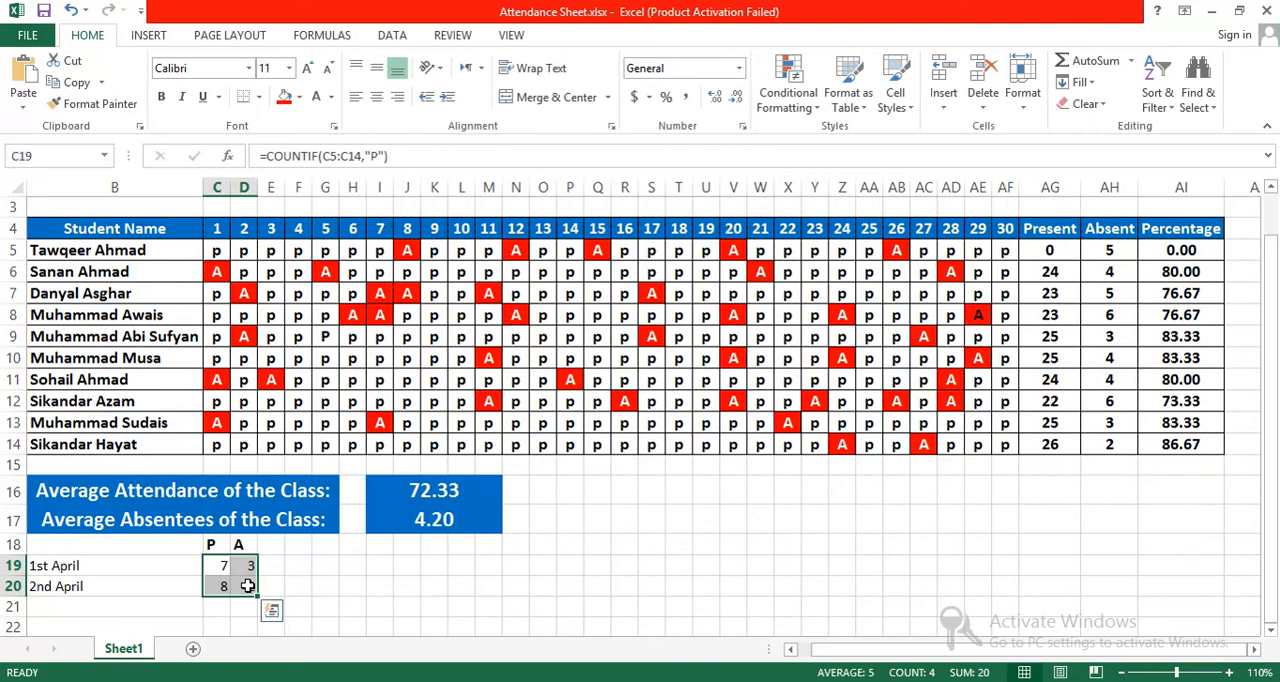
left_click(377, 97)
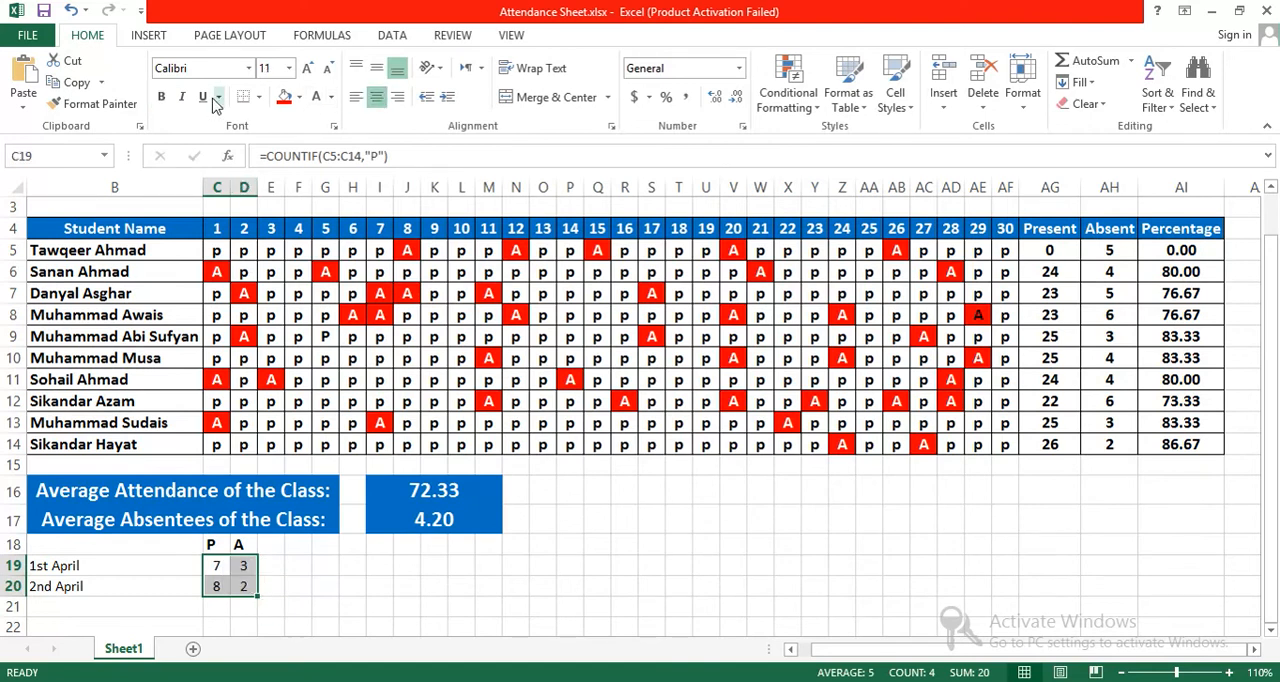
left_click(161, 97)
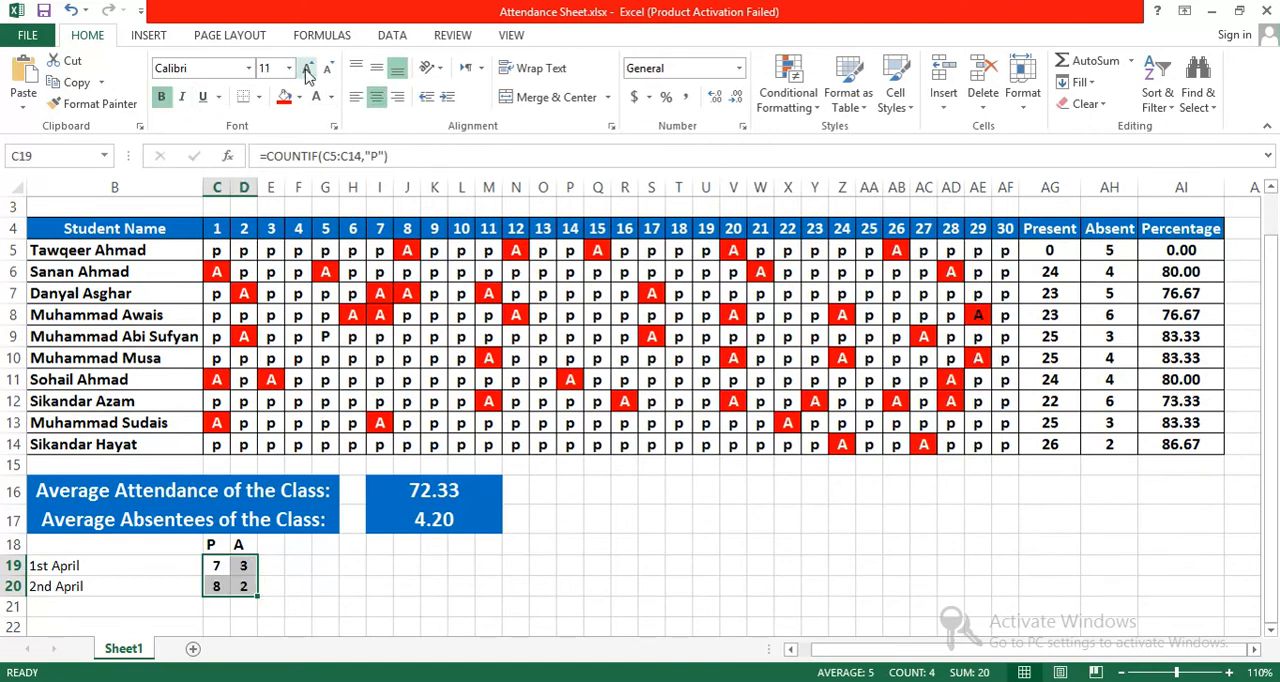
left_click(307, 75)
Step: Give the absent counts in D19 and D20 a red fill and white font
left_click(243, 567)
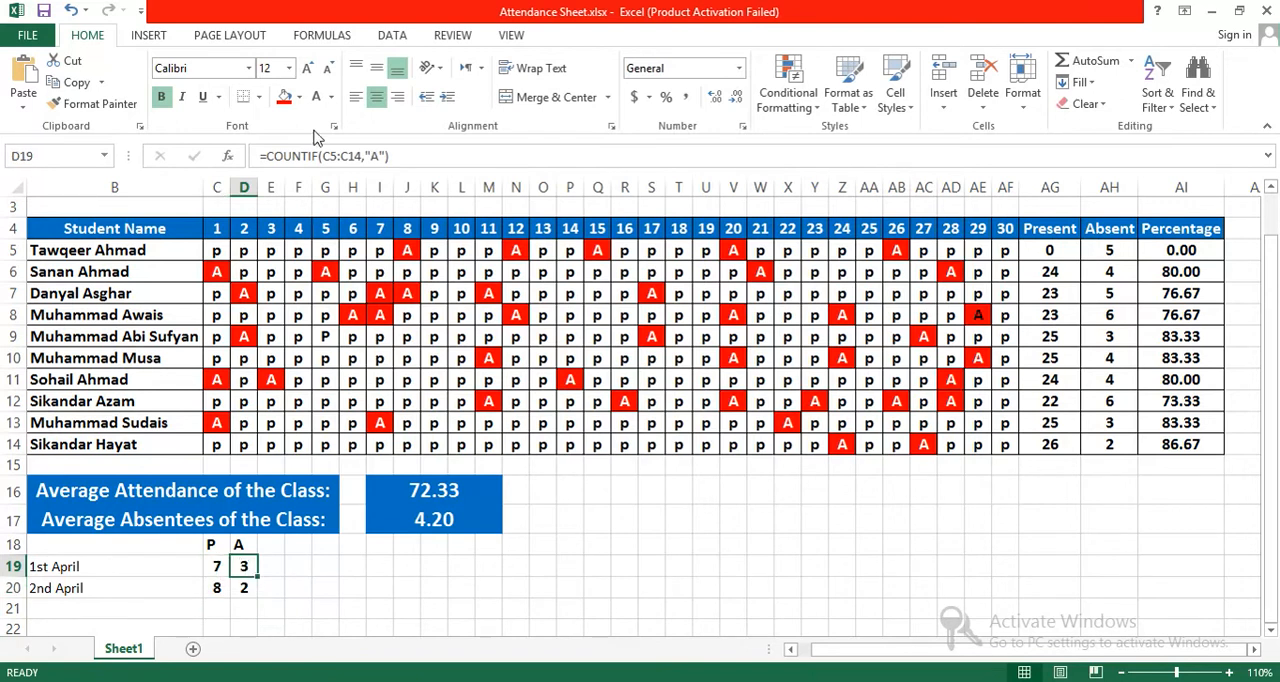
left_click(284, 97)
left_click(316, 97)
left_click(243, 588)
left_click(285, 97)
left_click(316, 97)
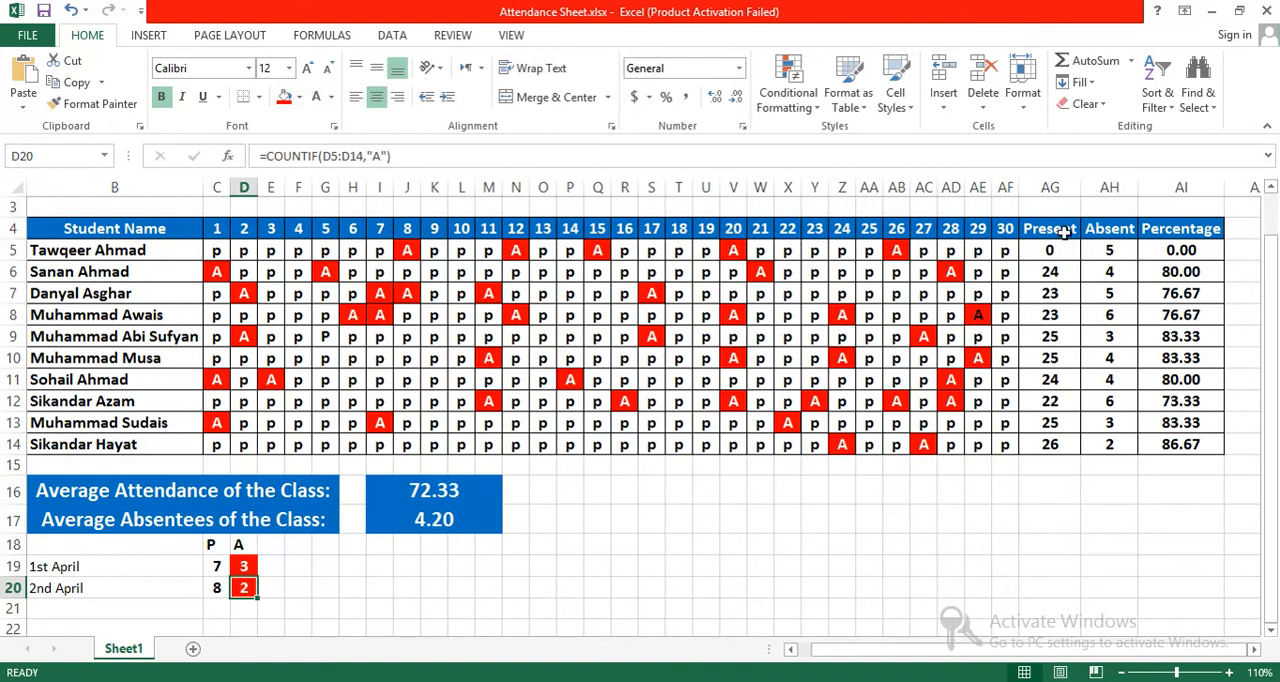
Step: Replace the broken formula in AG5 with =COUNTIF(C5:AD5,"P") to count the first student's present days
left_click(1059, 251)
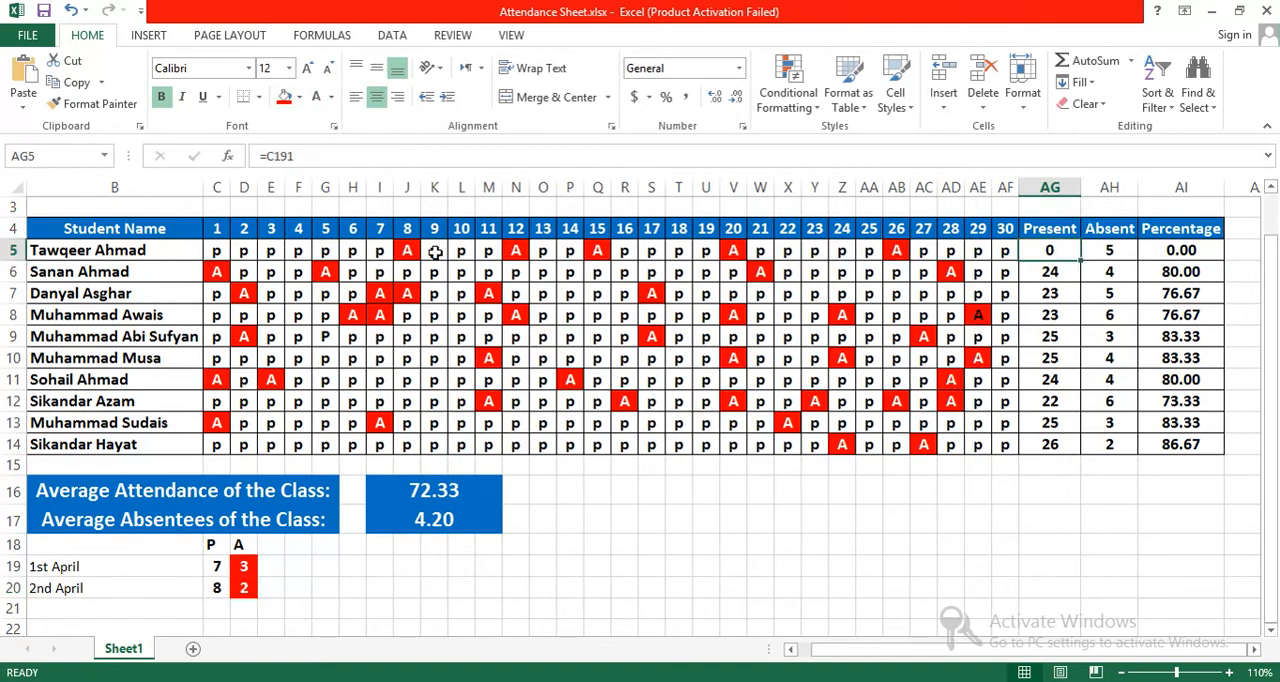
type("=C")
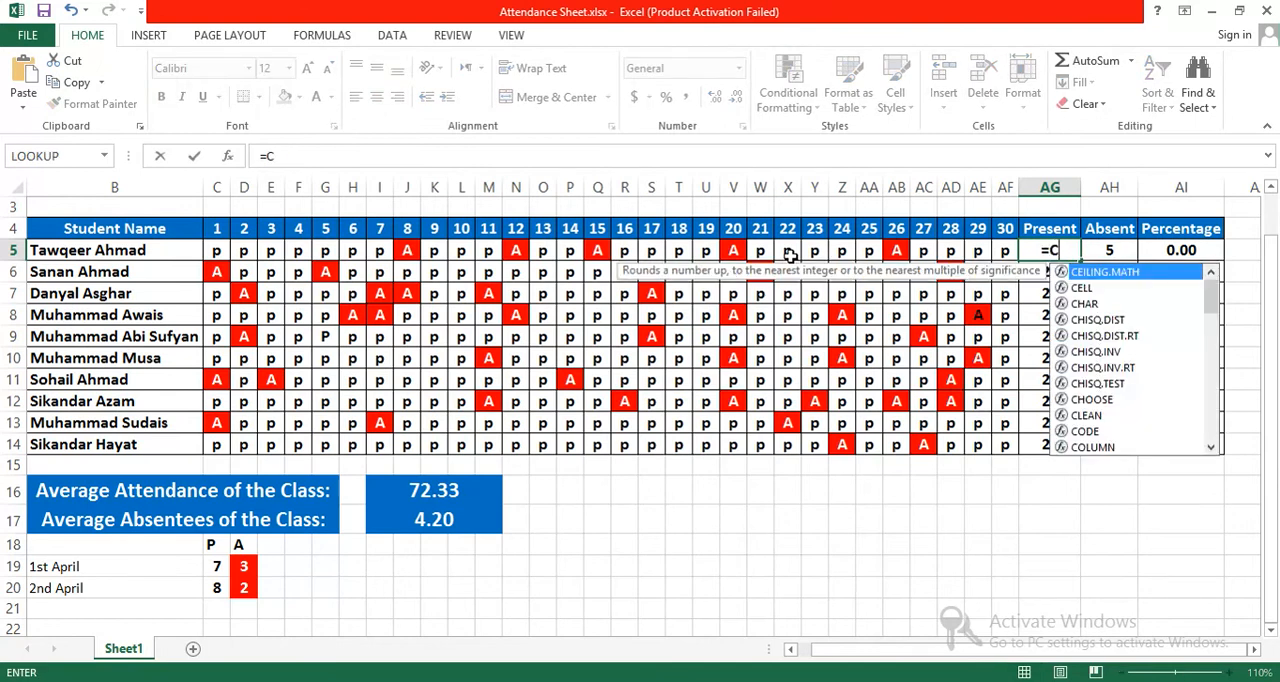
type("OUNTIF(")
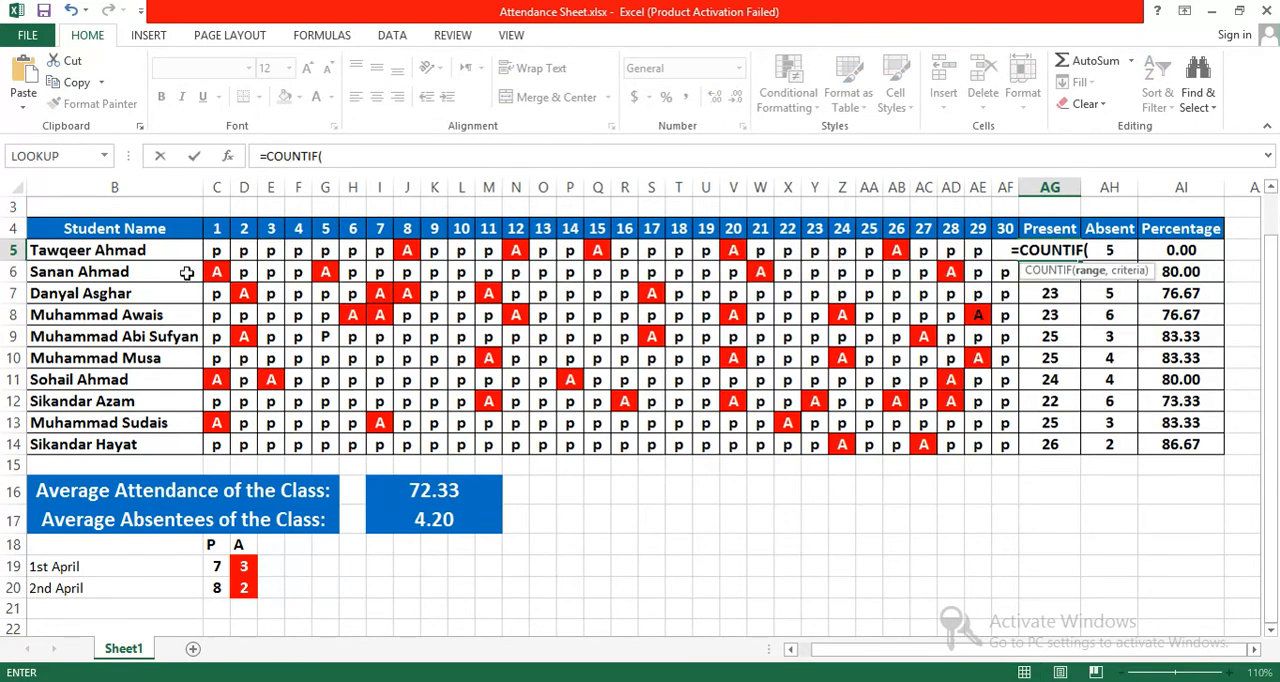
left_click_drag(633, 270, 955, 255)
type(",\"P\")")
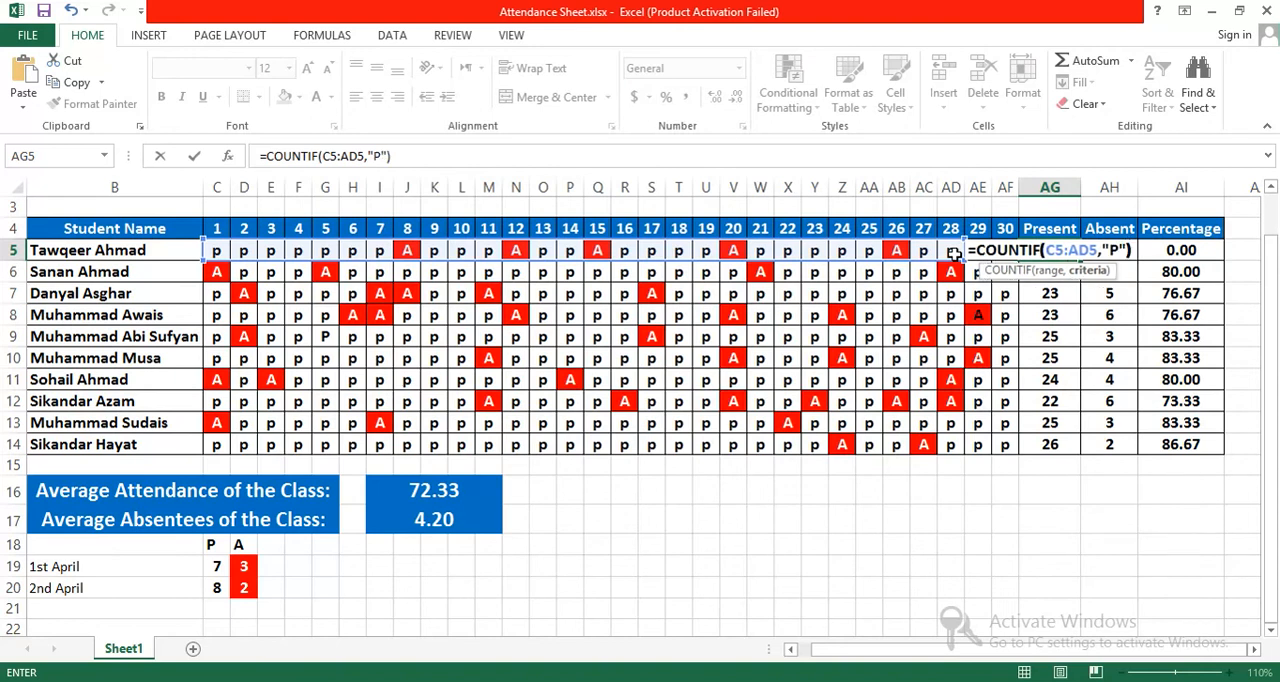
key("Return")
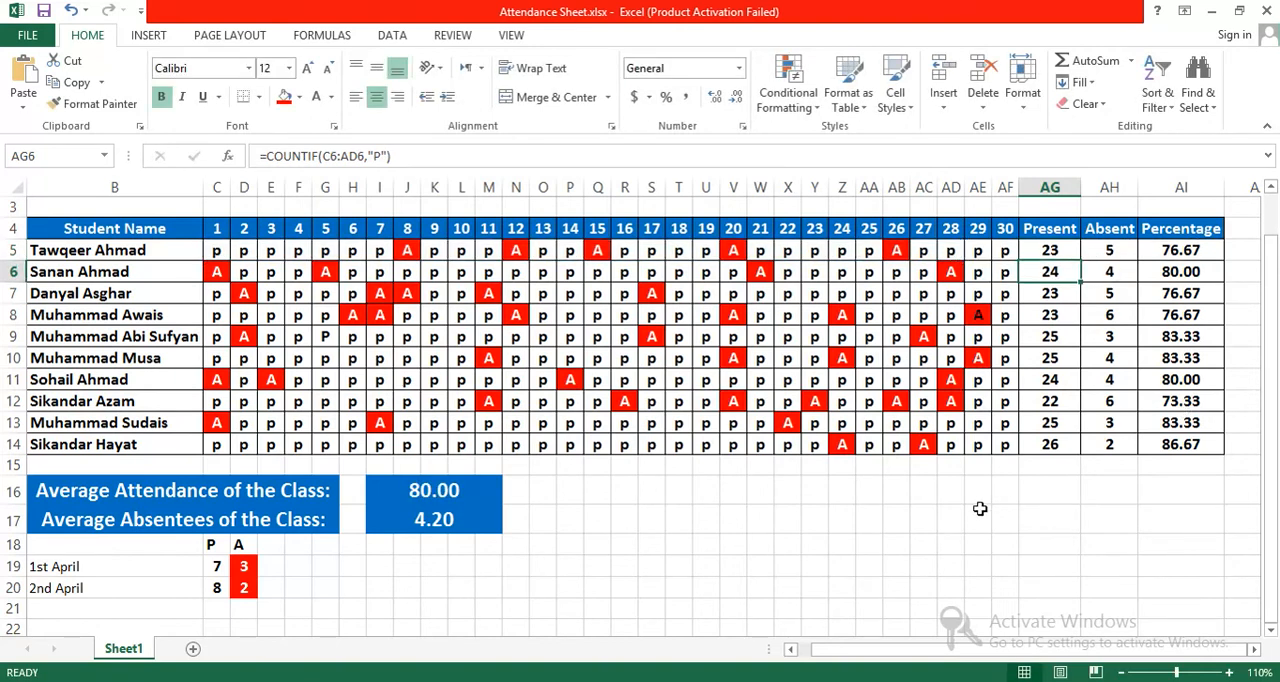
left_click(492, 563)
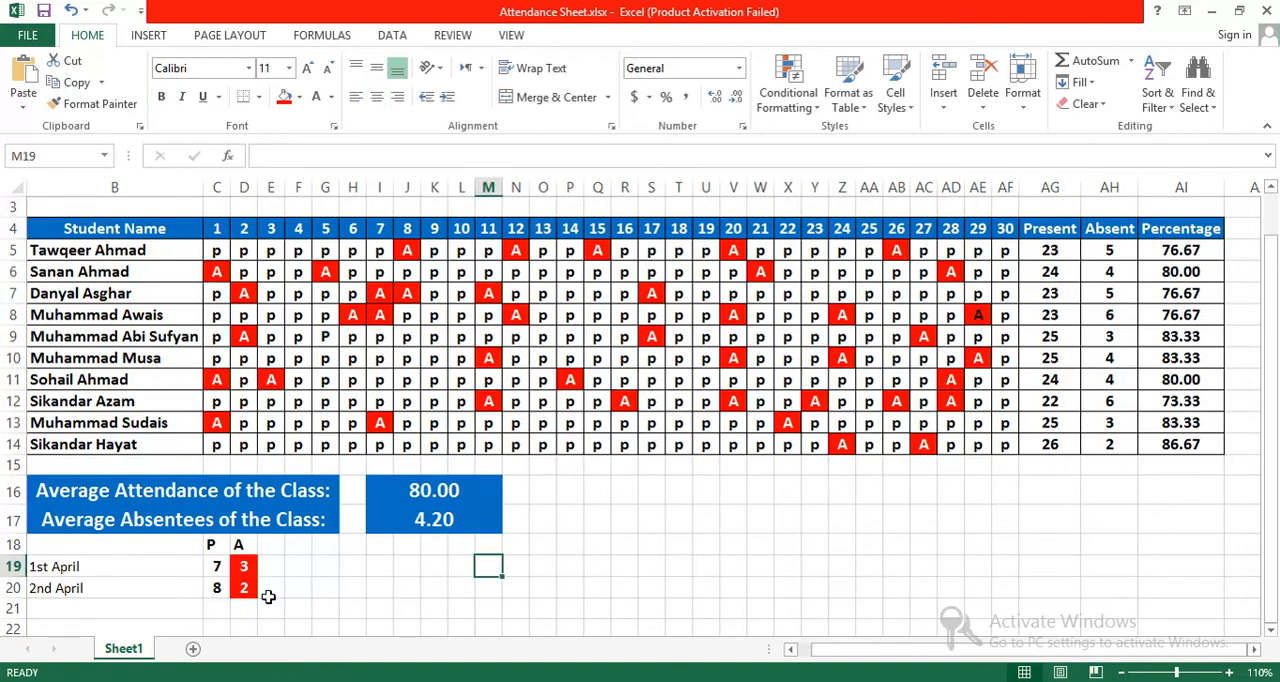
Step: Delete the empty row 1 above the Attendance Sheet in Excel title
left_click_drag(1271, 588, 1277, 530)
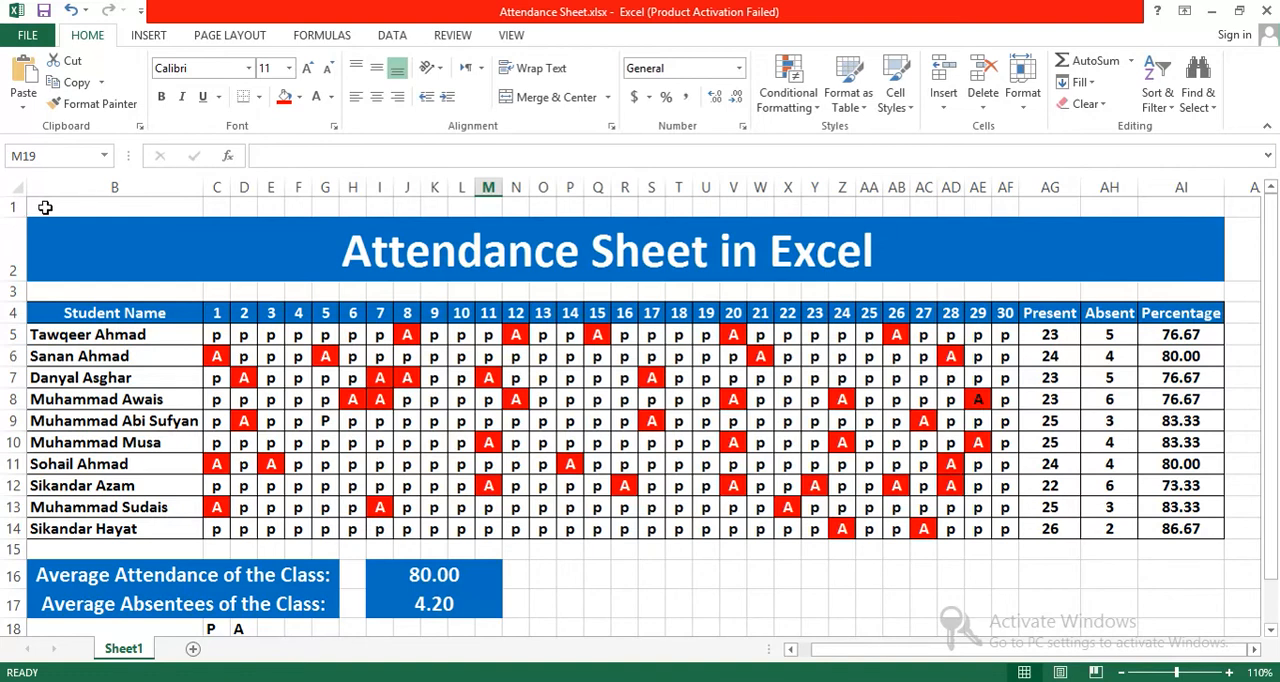
right_click(12, 207)
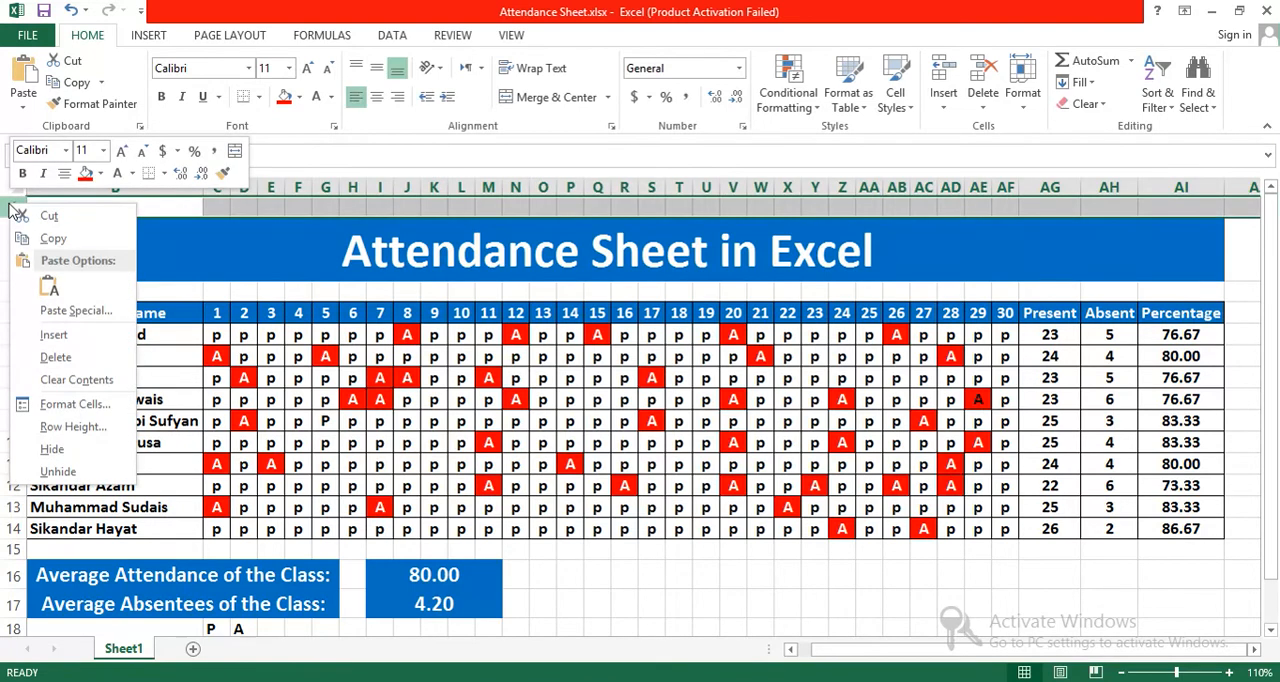
left_click(37, 357)
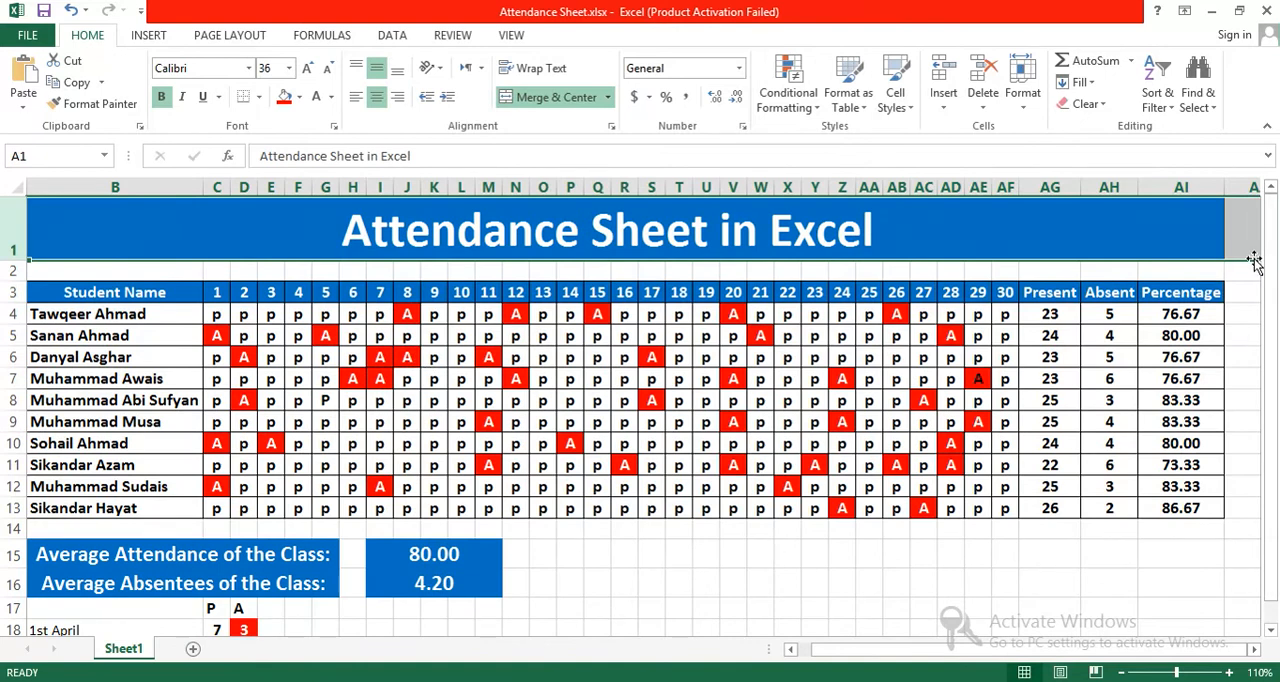
mouse_move(1271, 266)
left_mouse_down()
mouse_move(1276, 357)
mouse_move(1274, 262)
left_mouse_up()
Step: Delete the entire blank row 14 between the student table and the class averages
right_click(33, 531)
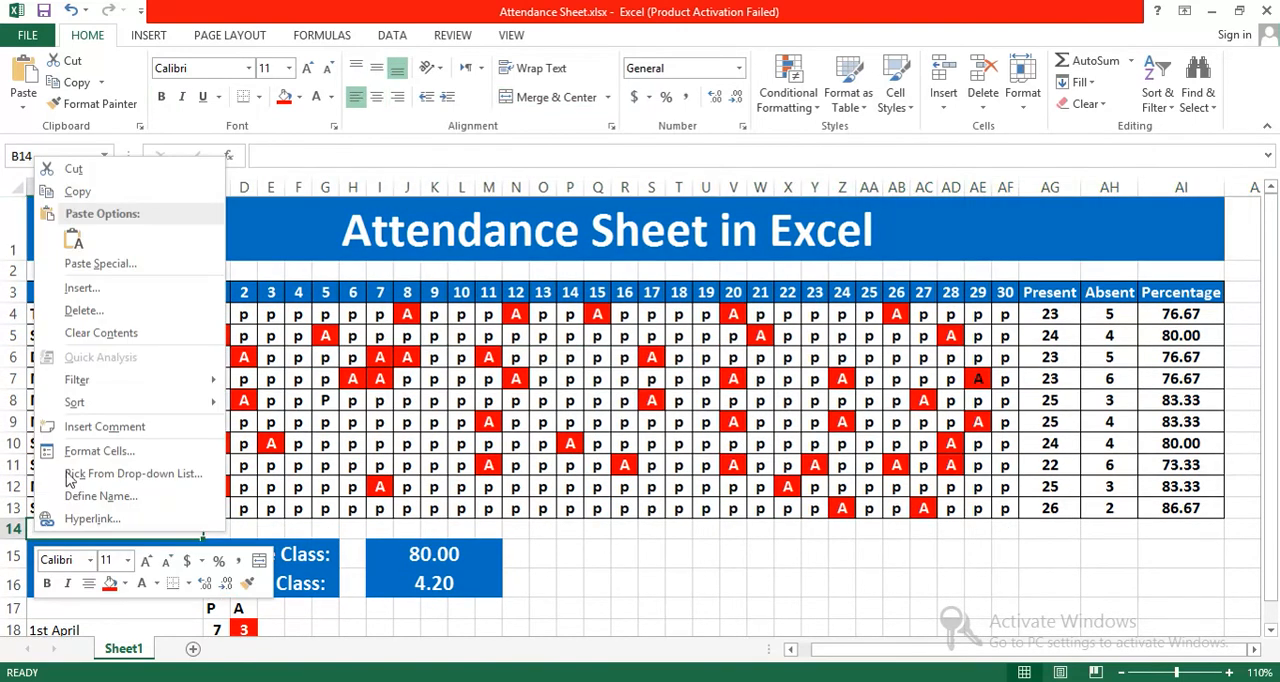
left_click(100, 311)
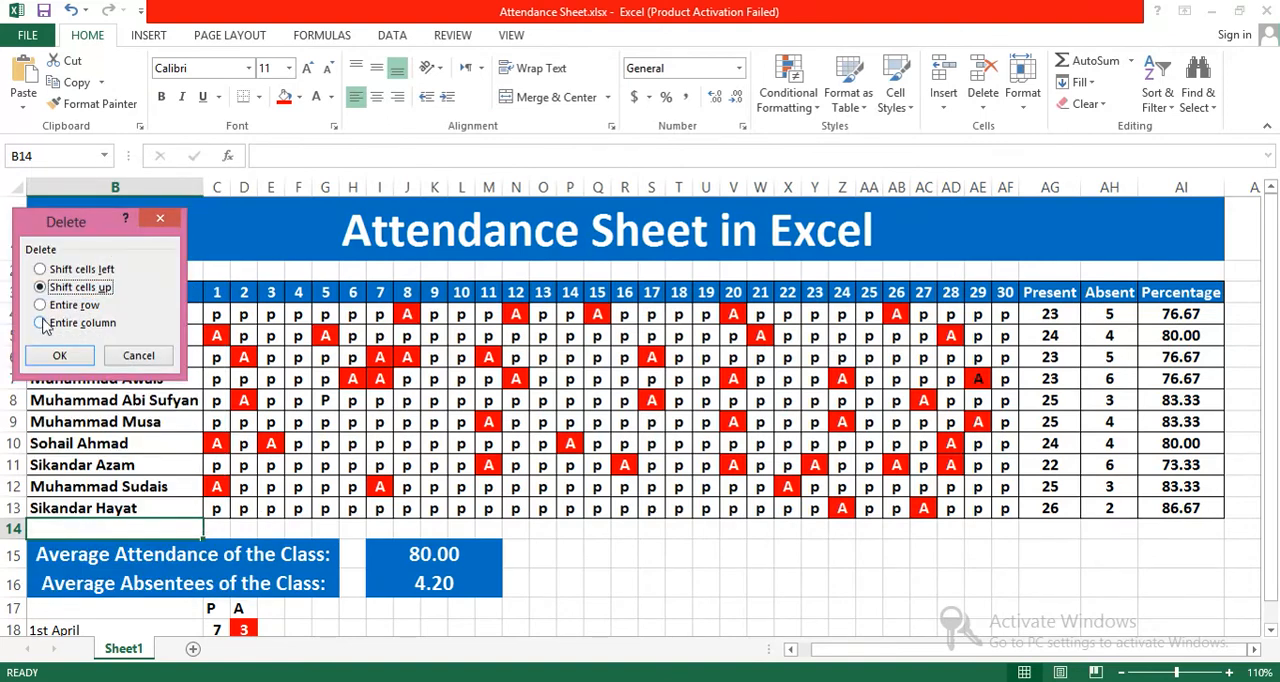
left_click(45, 305)
left_click(60, 355)
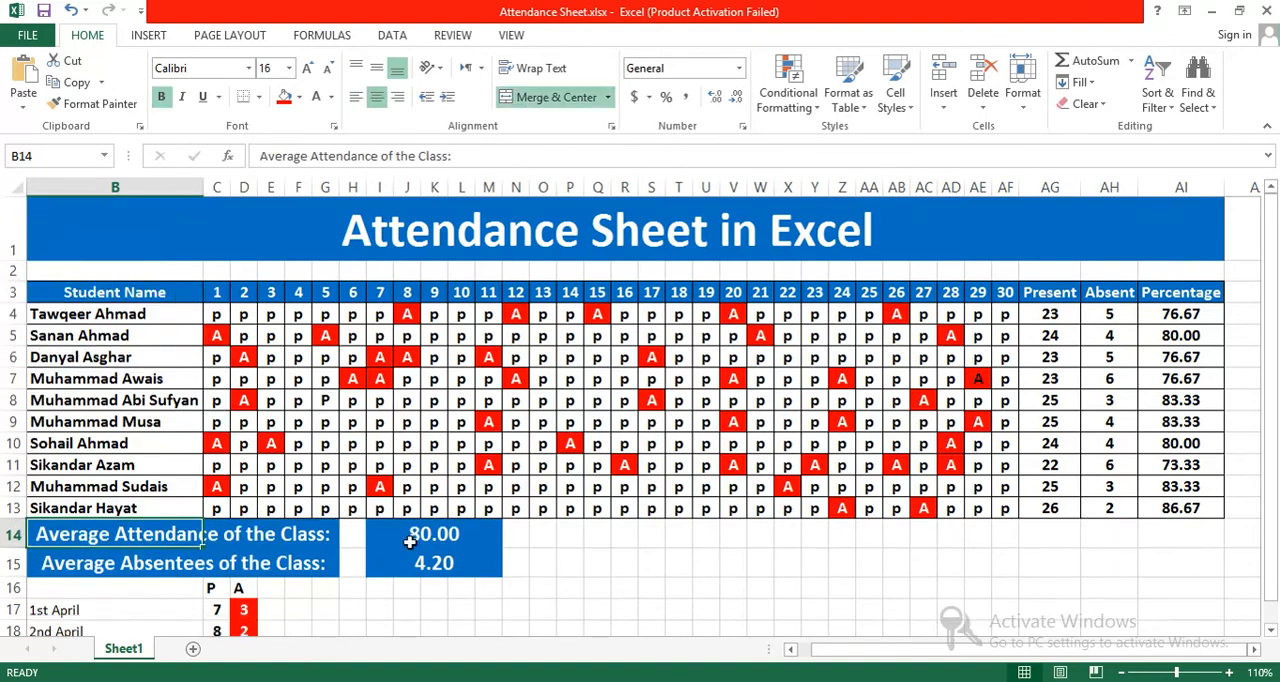
left_click(540, 566)
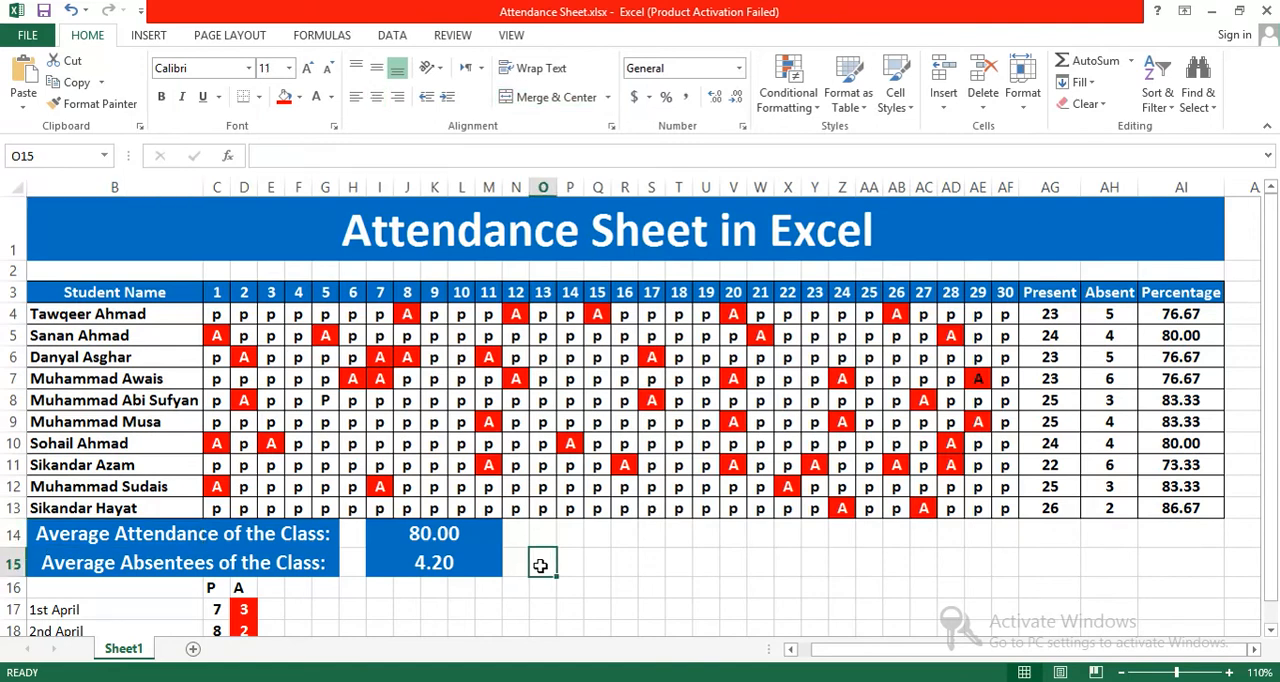